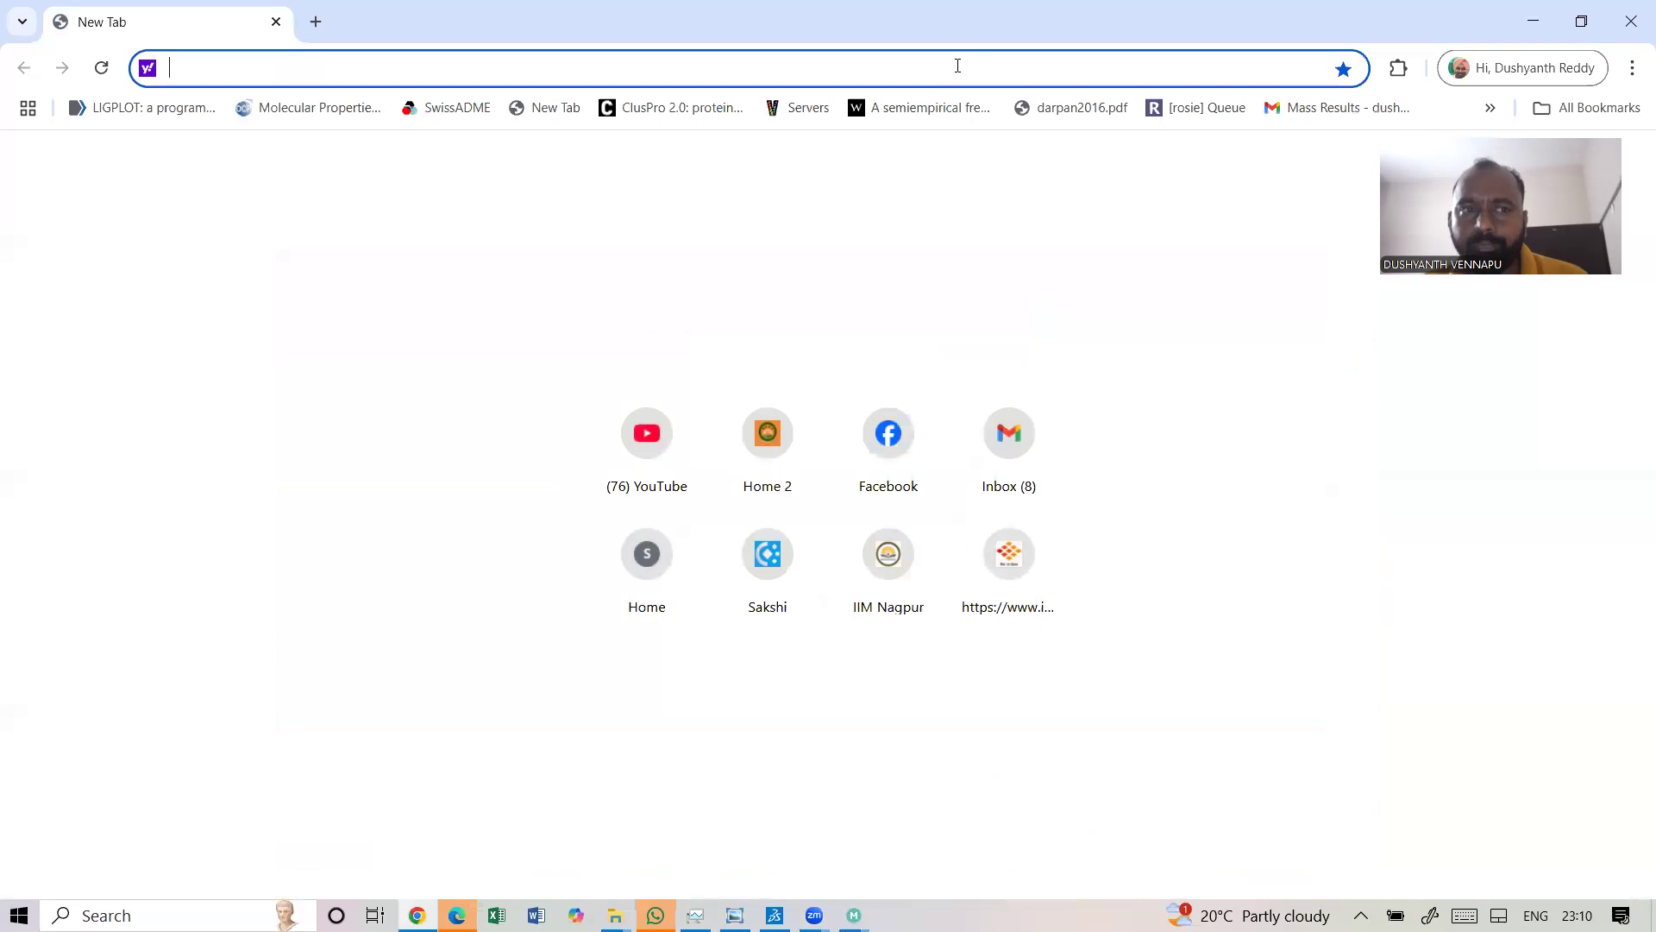
# Search the web for mzdock, then minimize the browser to return to the MzDOCK program
pyautogui.write('mz')
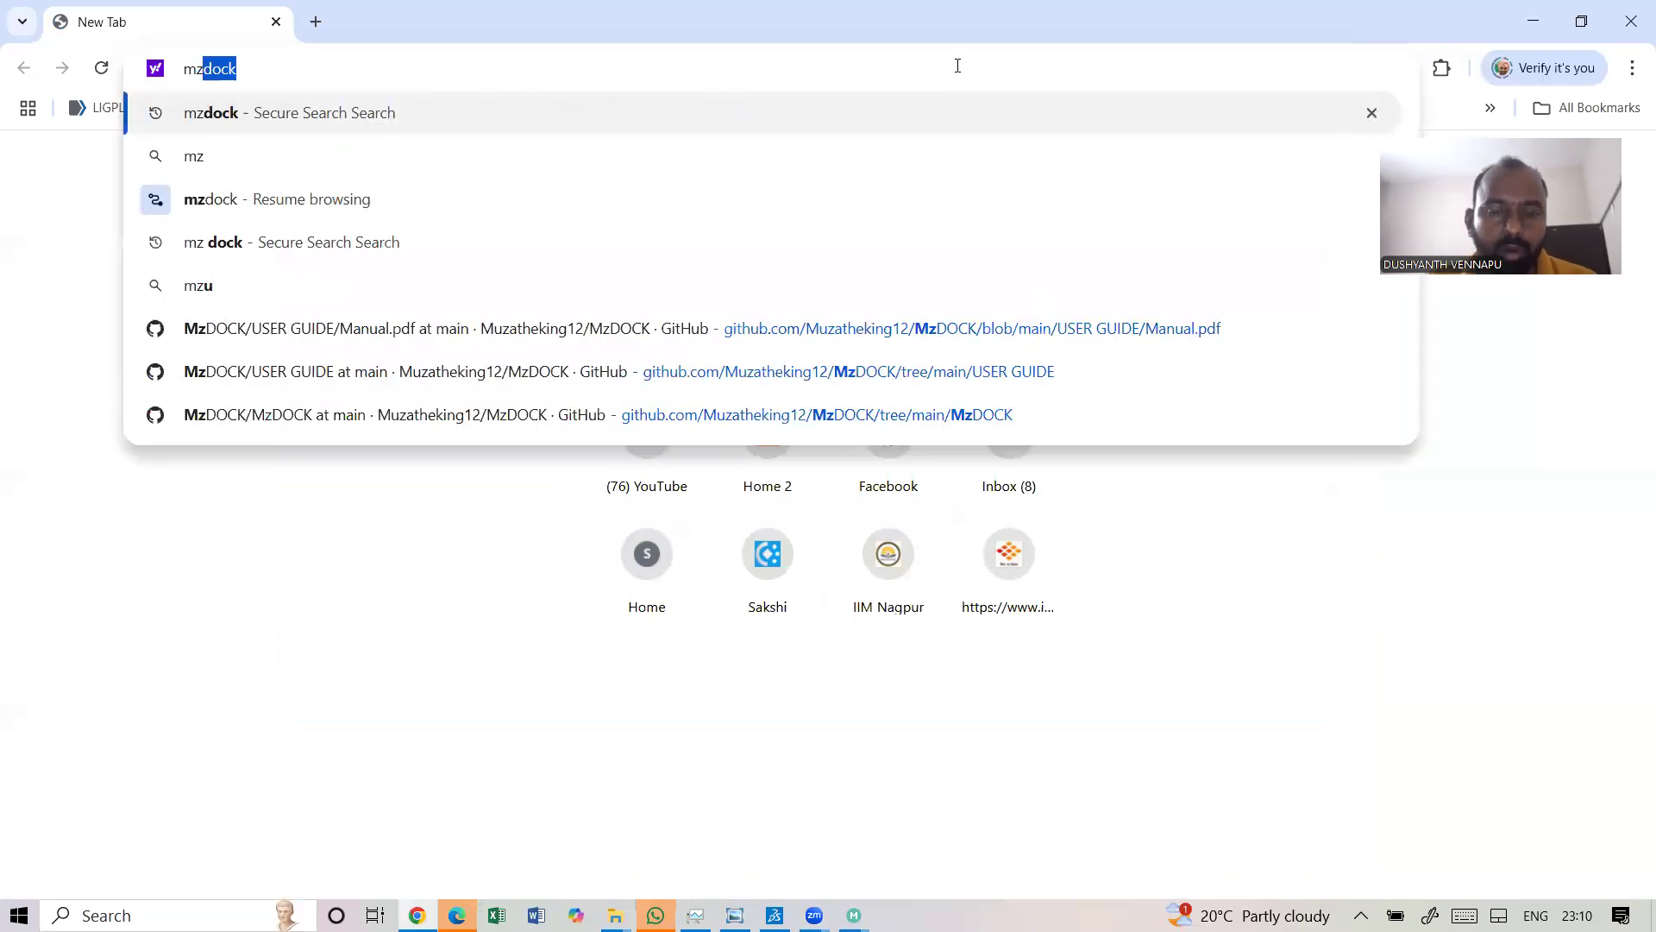
pyautogui.press('Return')
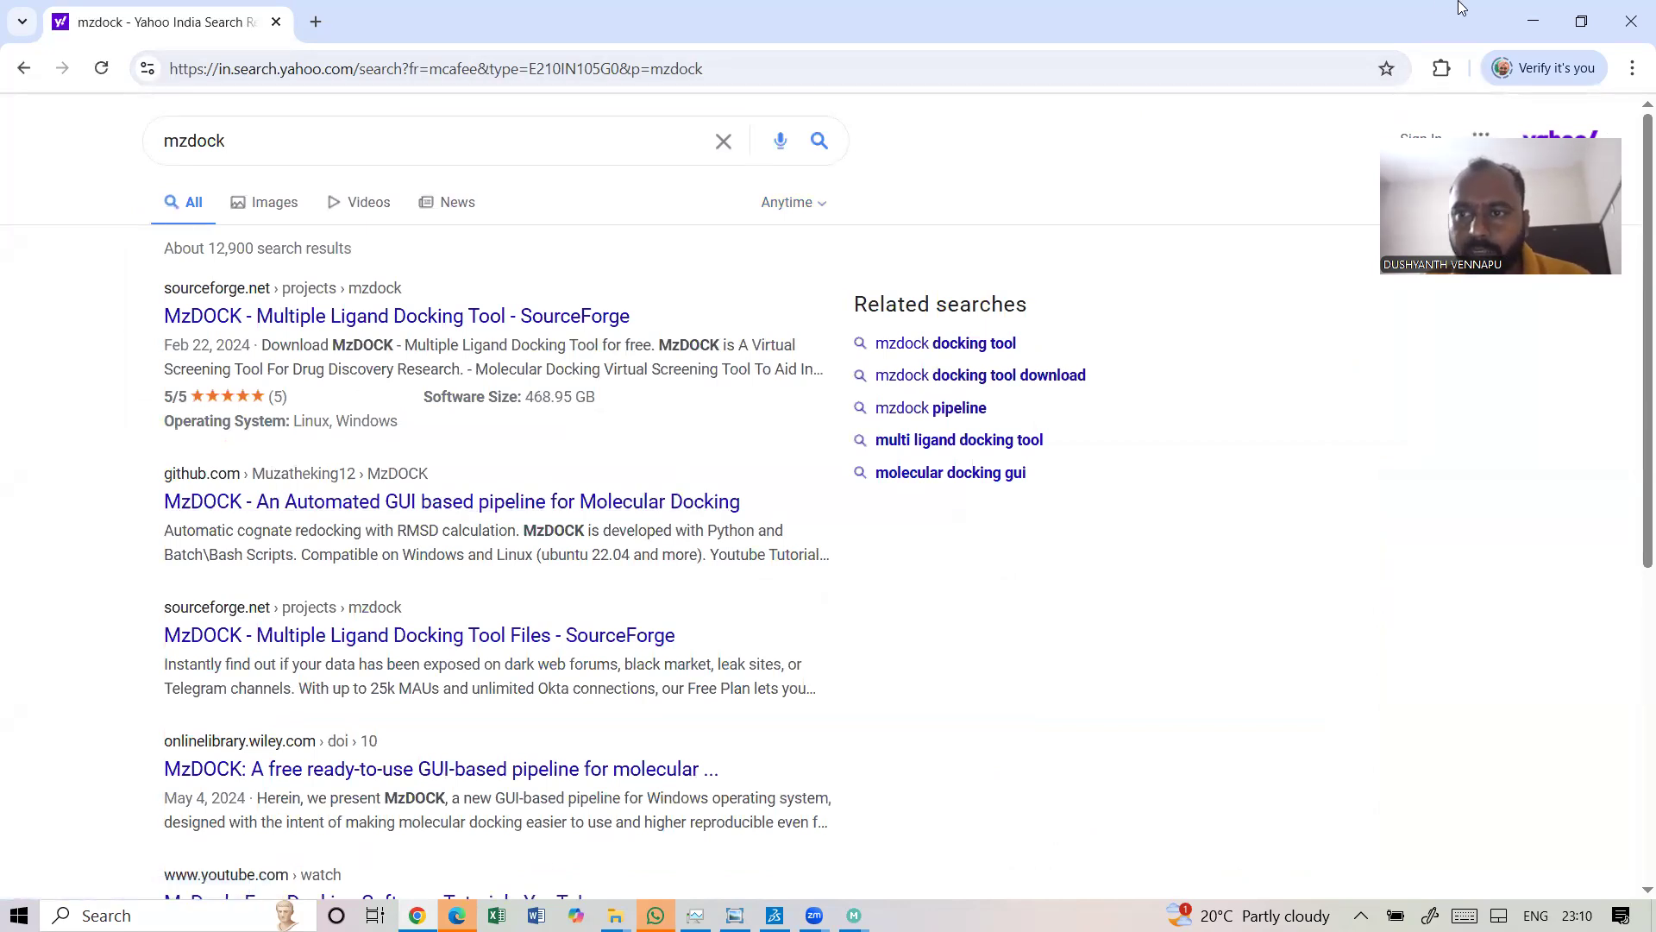
pyautogui.click(1512, 19)
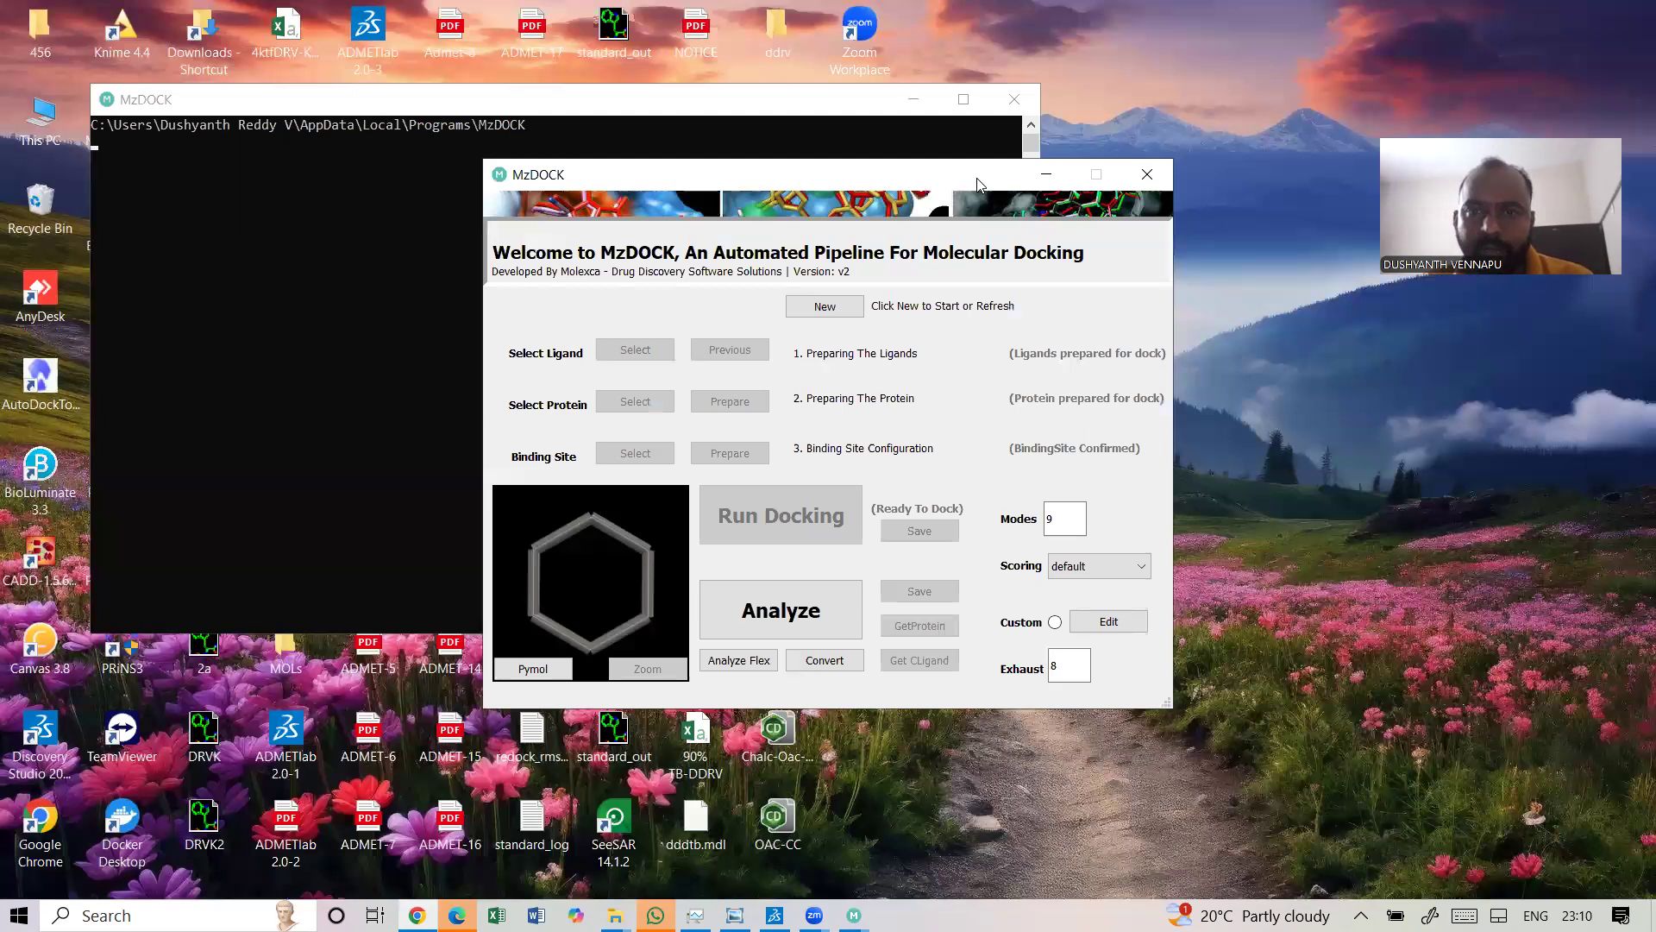
# Start a new session in MzDOCK and load the PDB file 1 from the Desktop as the ligand
pyautogui.moveTo(976, 177); pyautogui.dragTo(1403, 102)
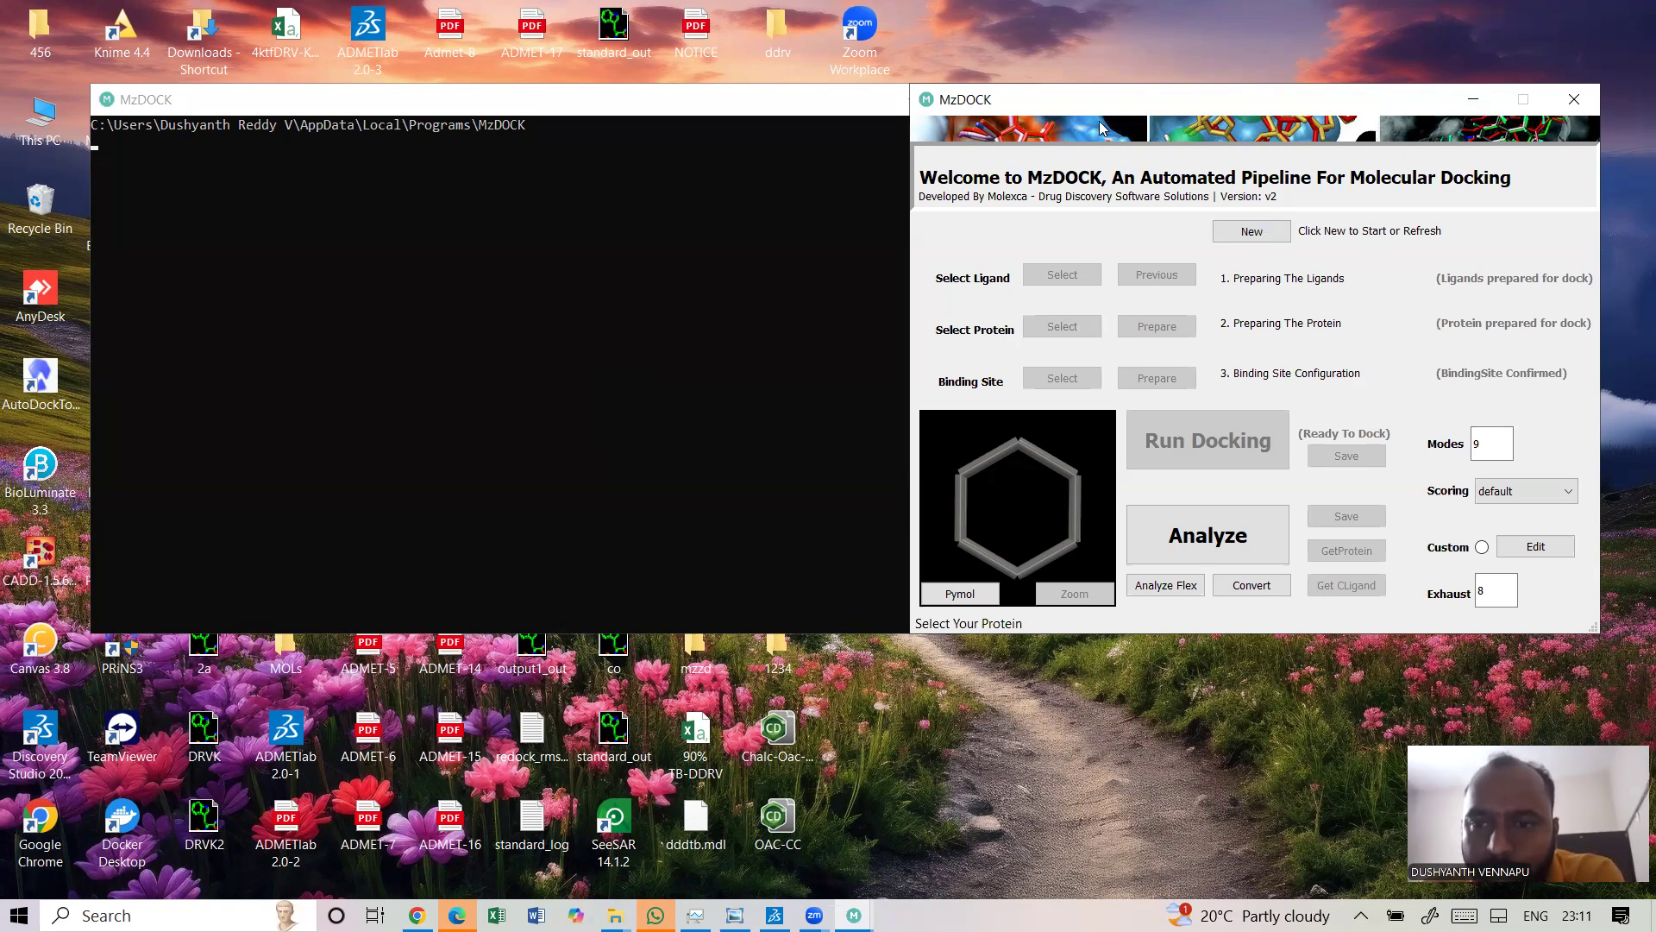
pyautogui.click(1250, 238)
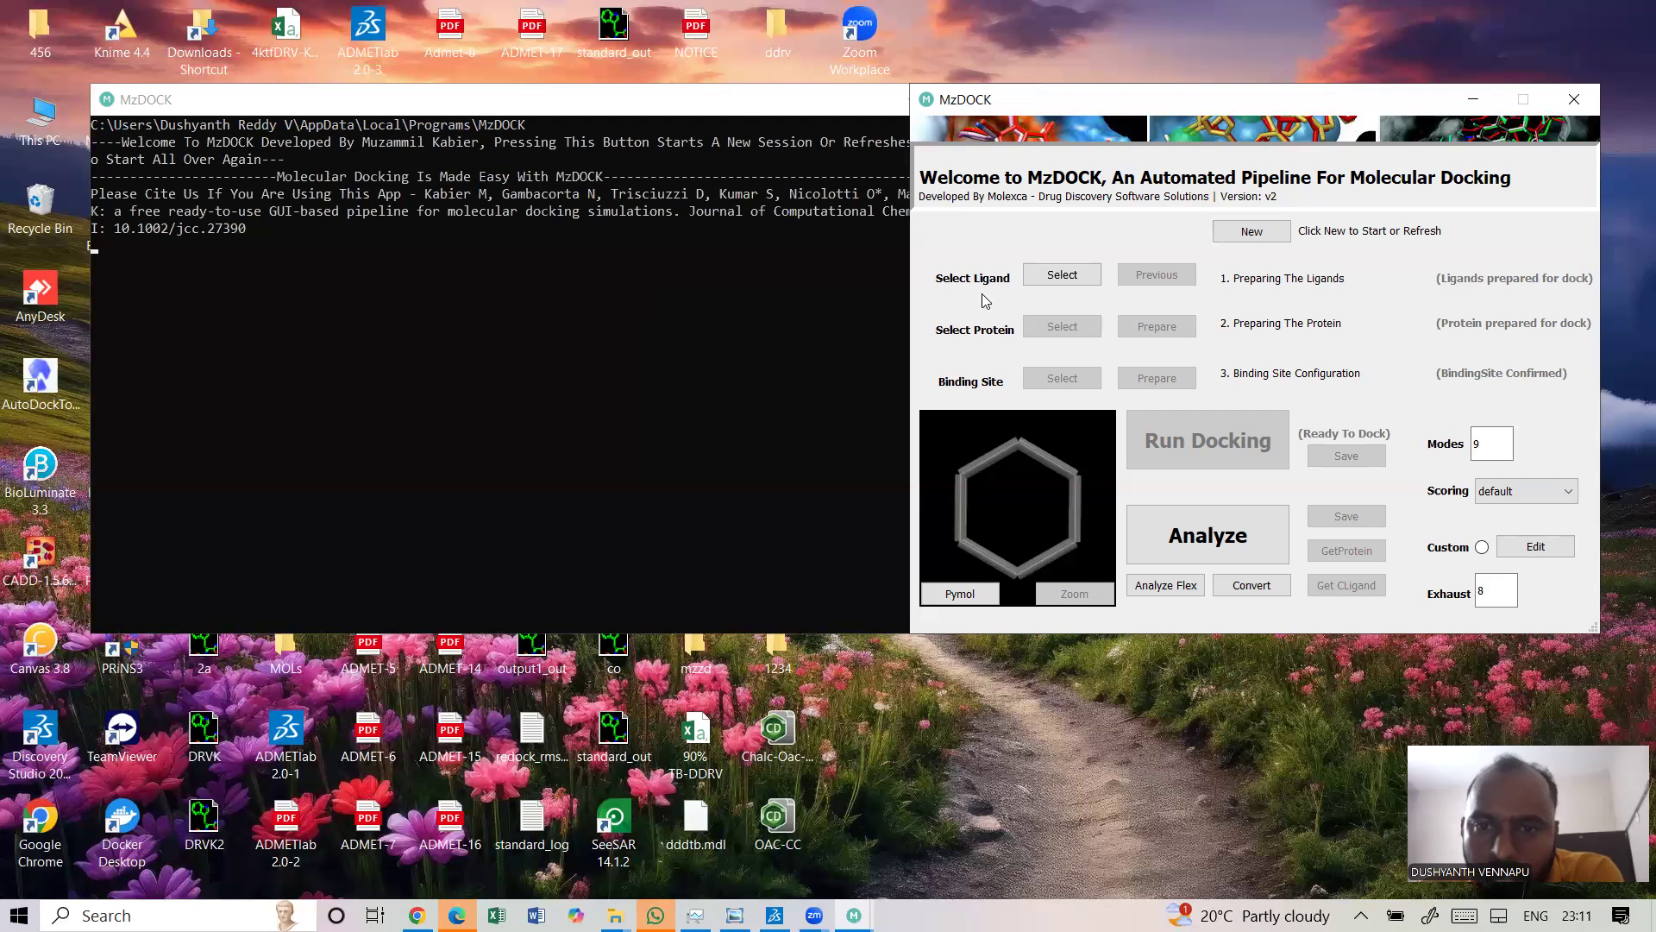
pyautogui.click(1054, 284)
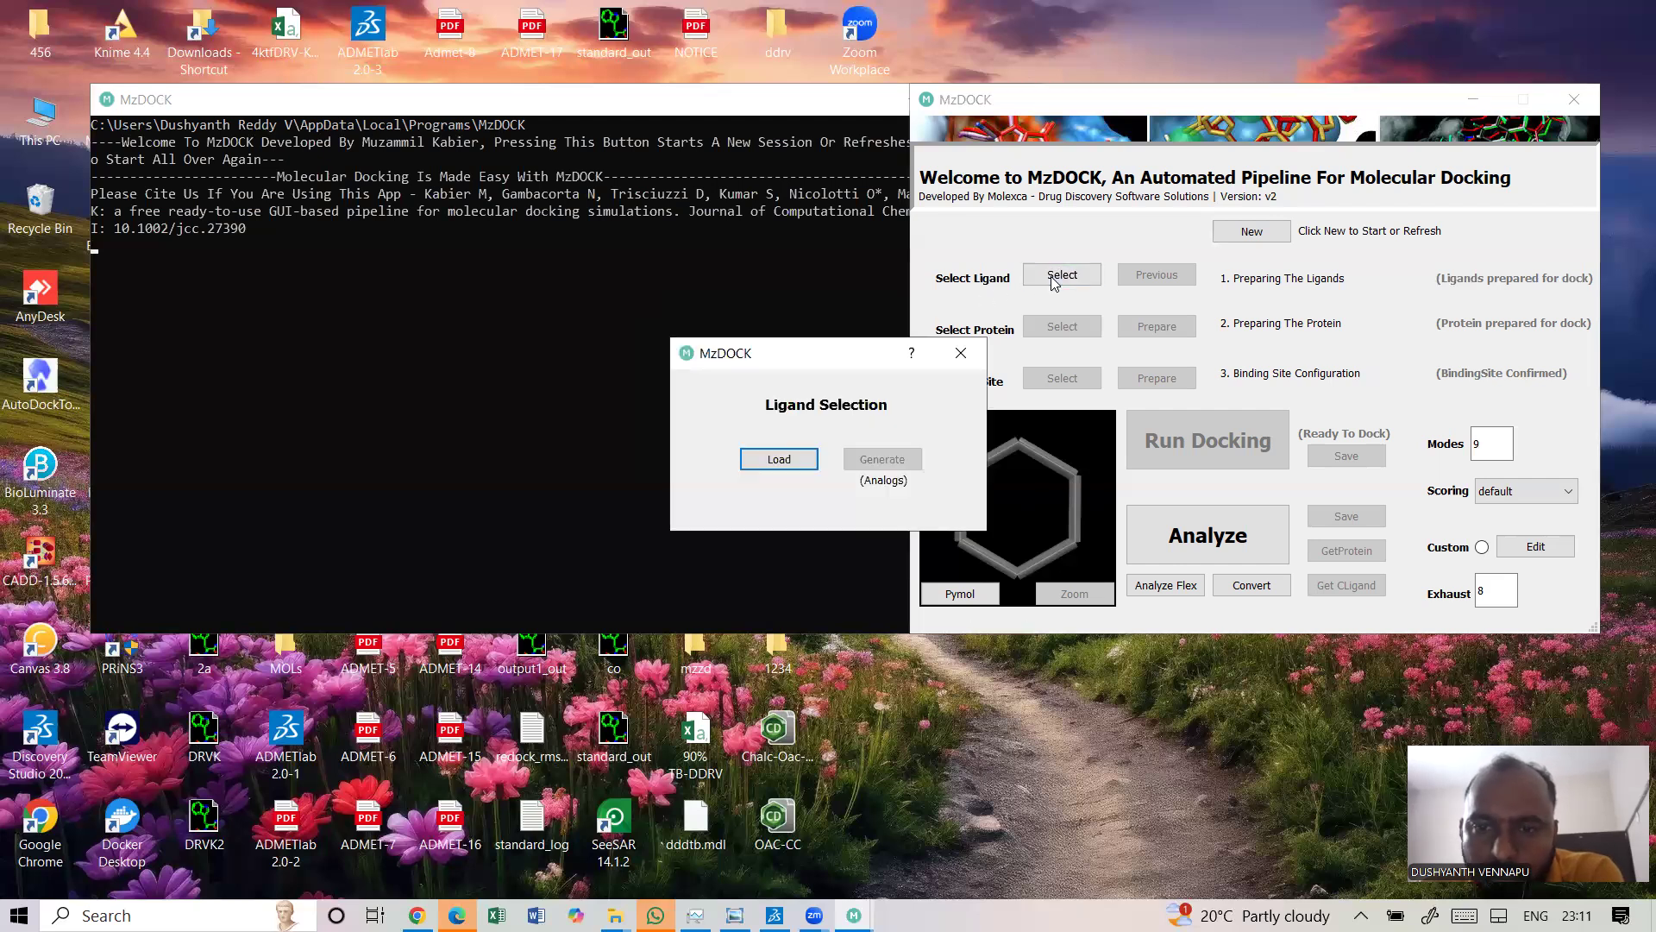
pyautogui.click(791, 461)
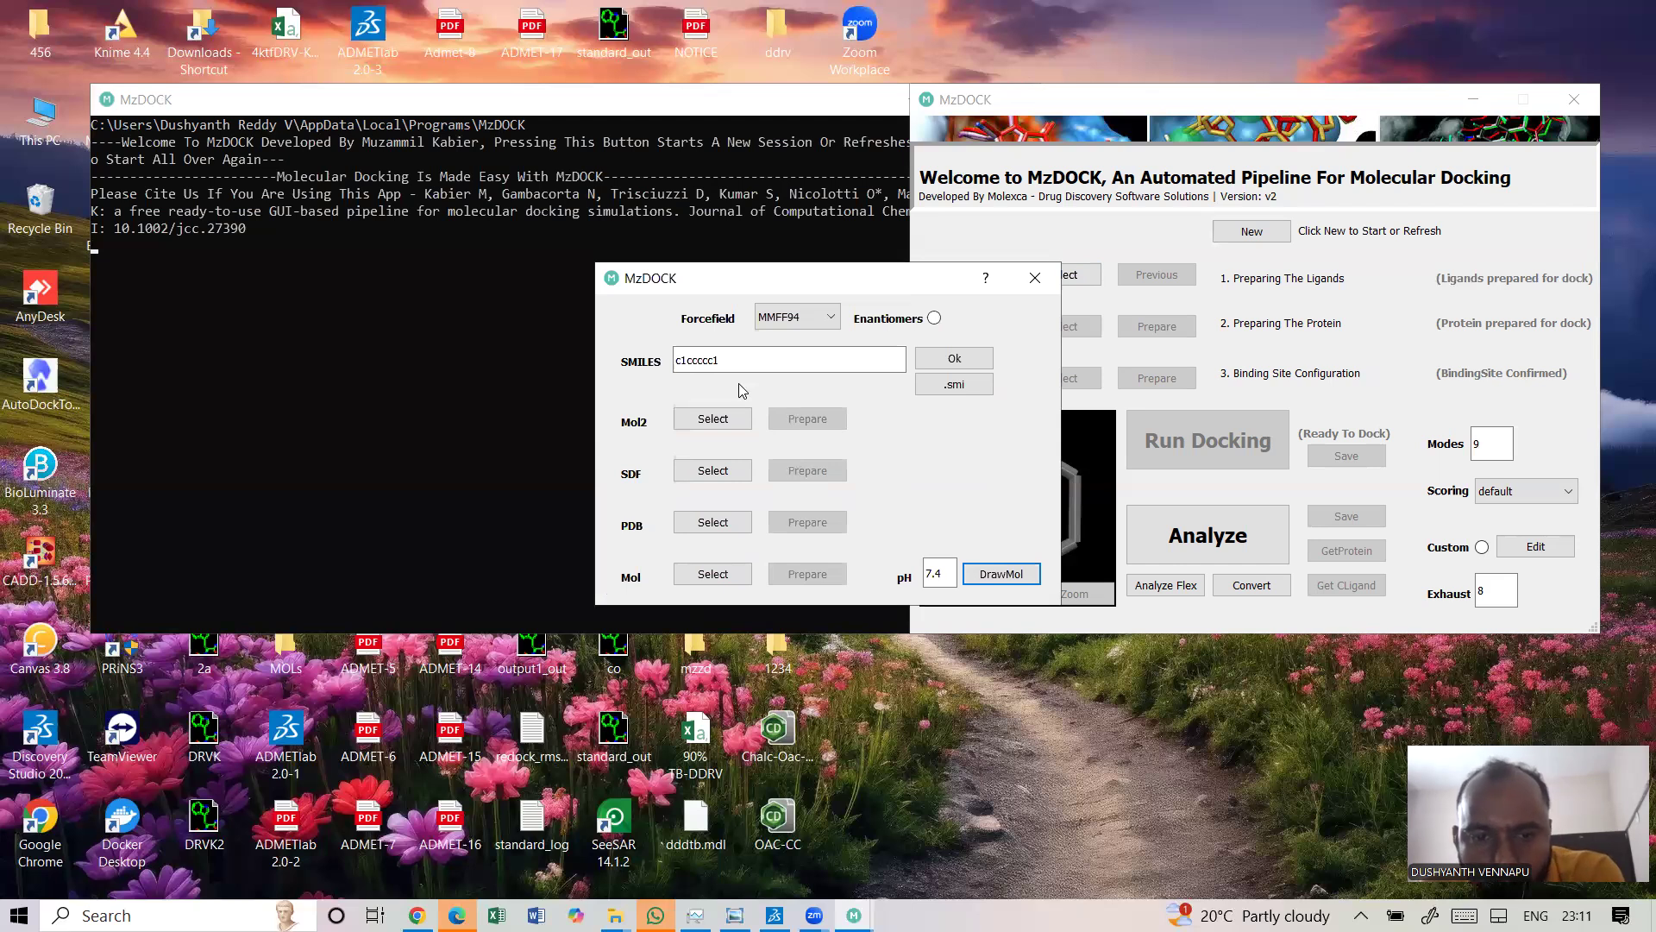
pyautogui.click(709, 523)
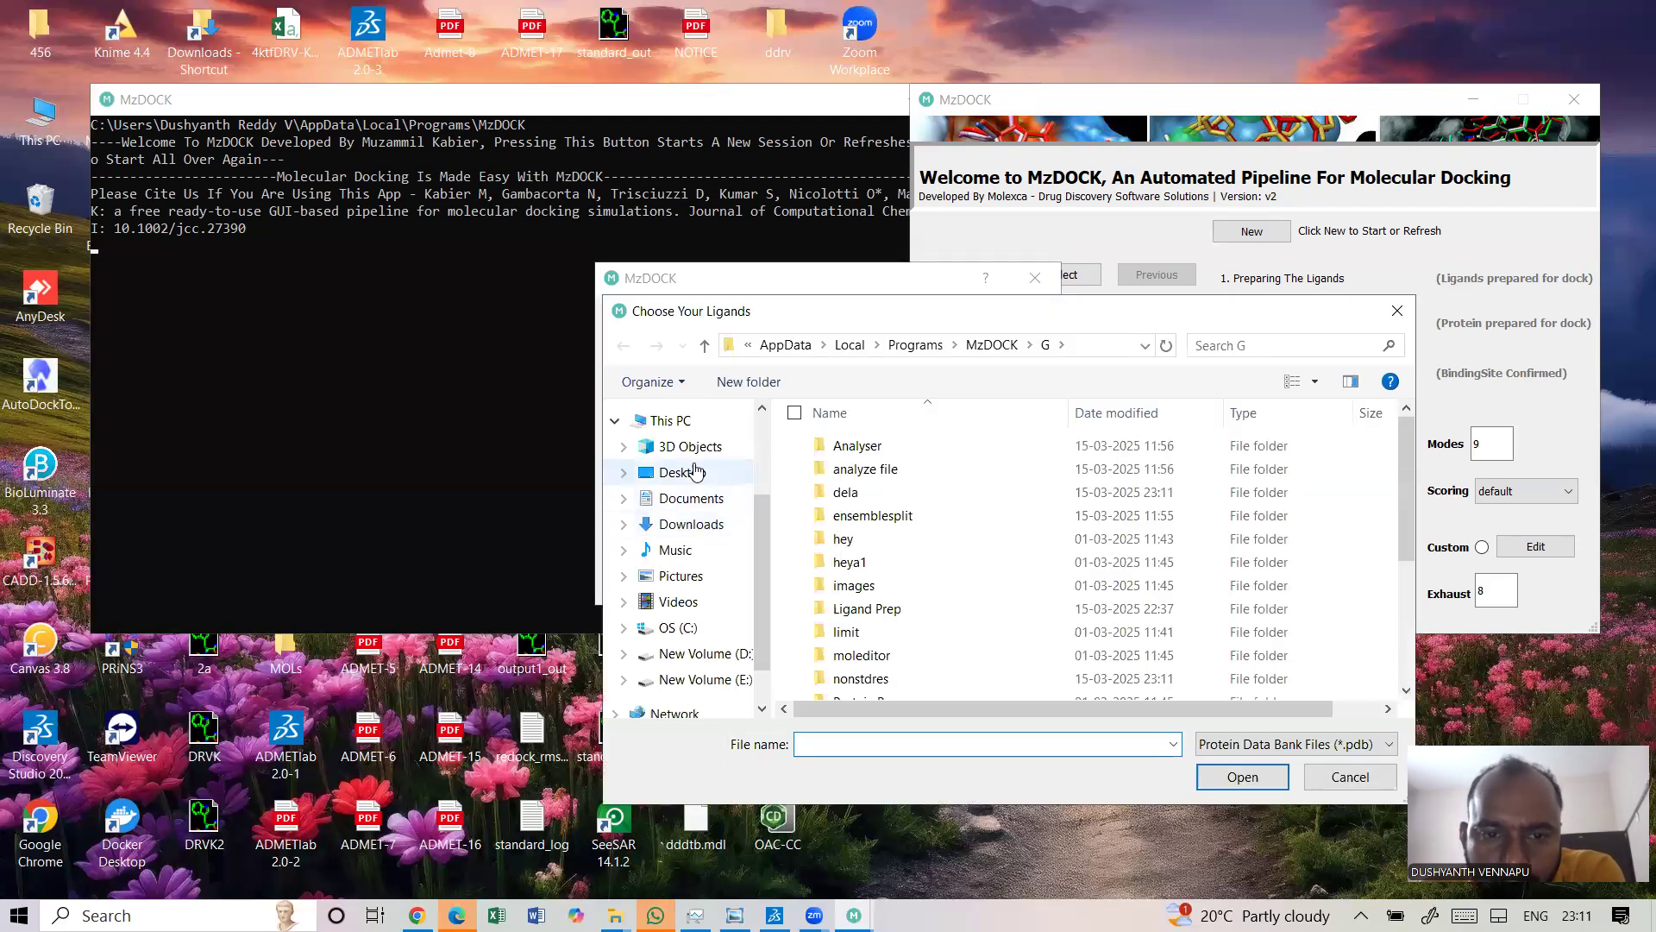
pyautogui.click(696, 471)
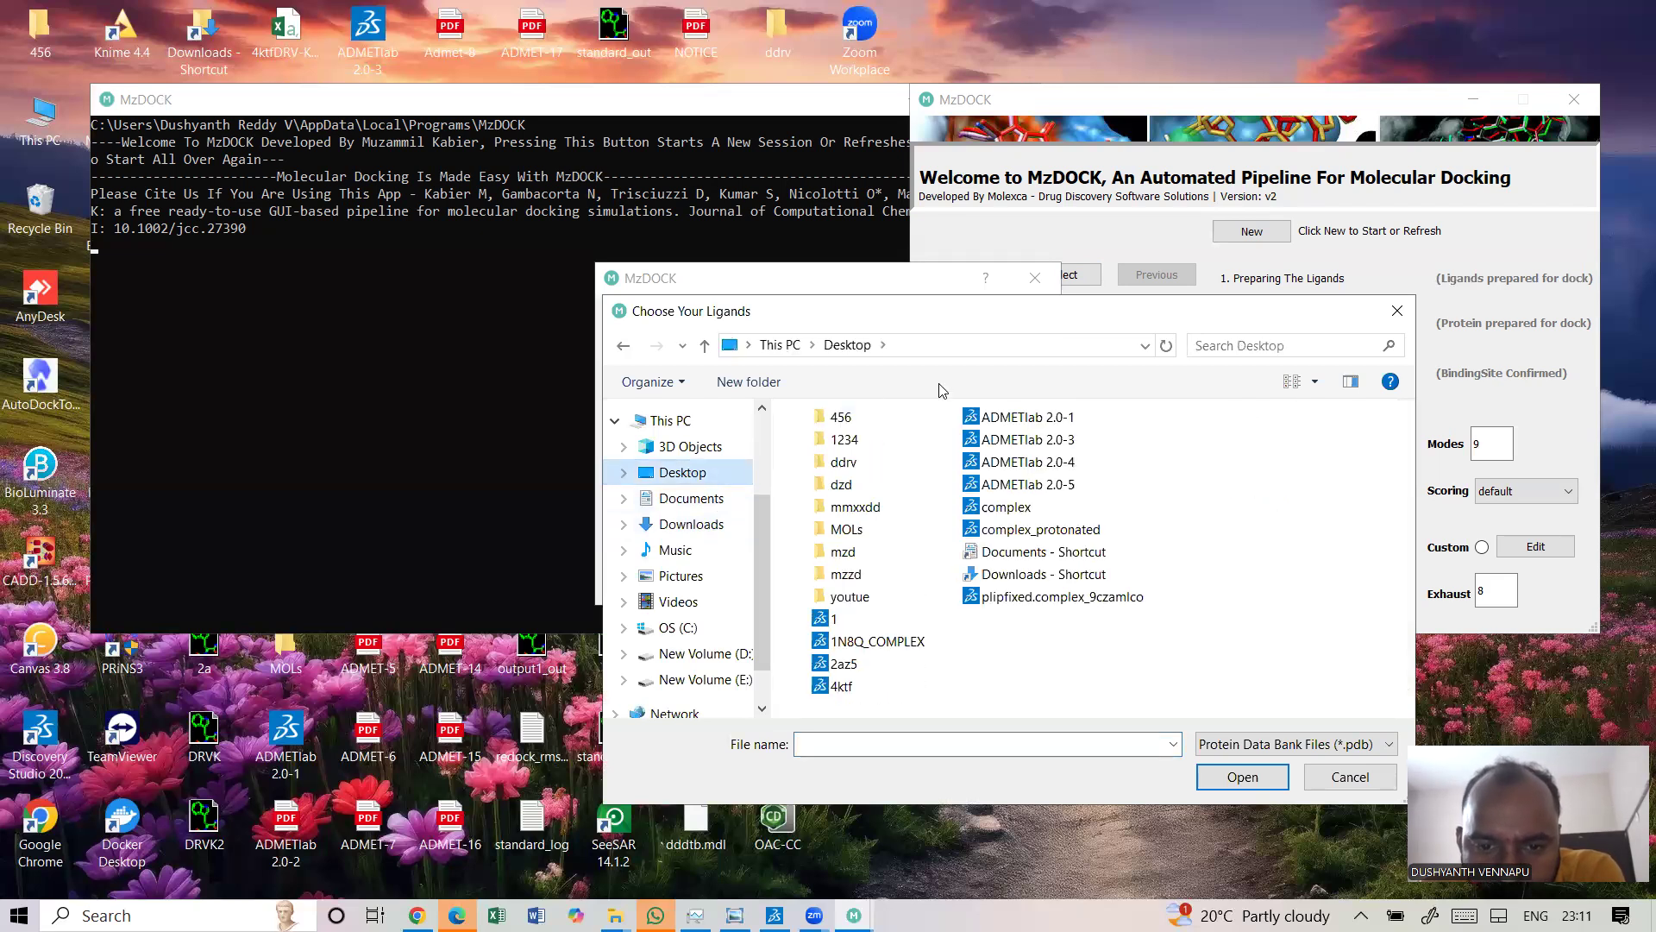
pyautogui.click(837, 618)
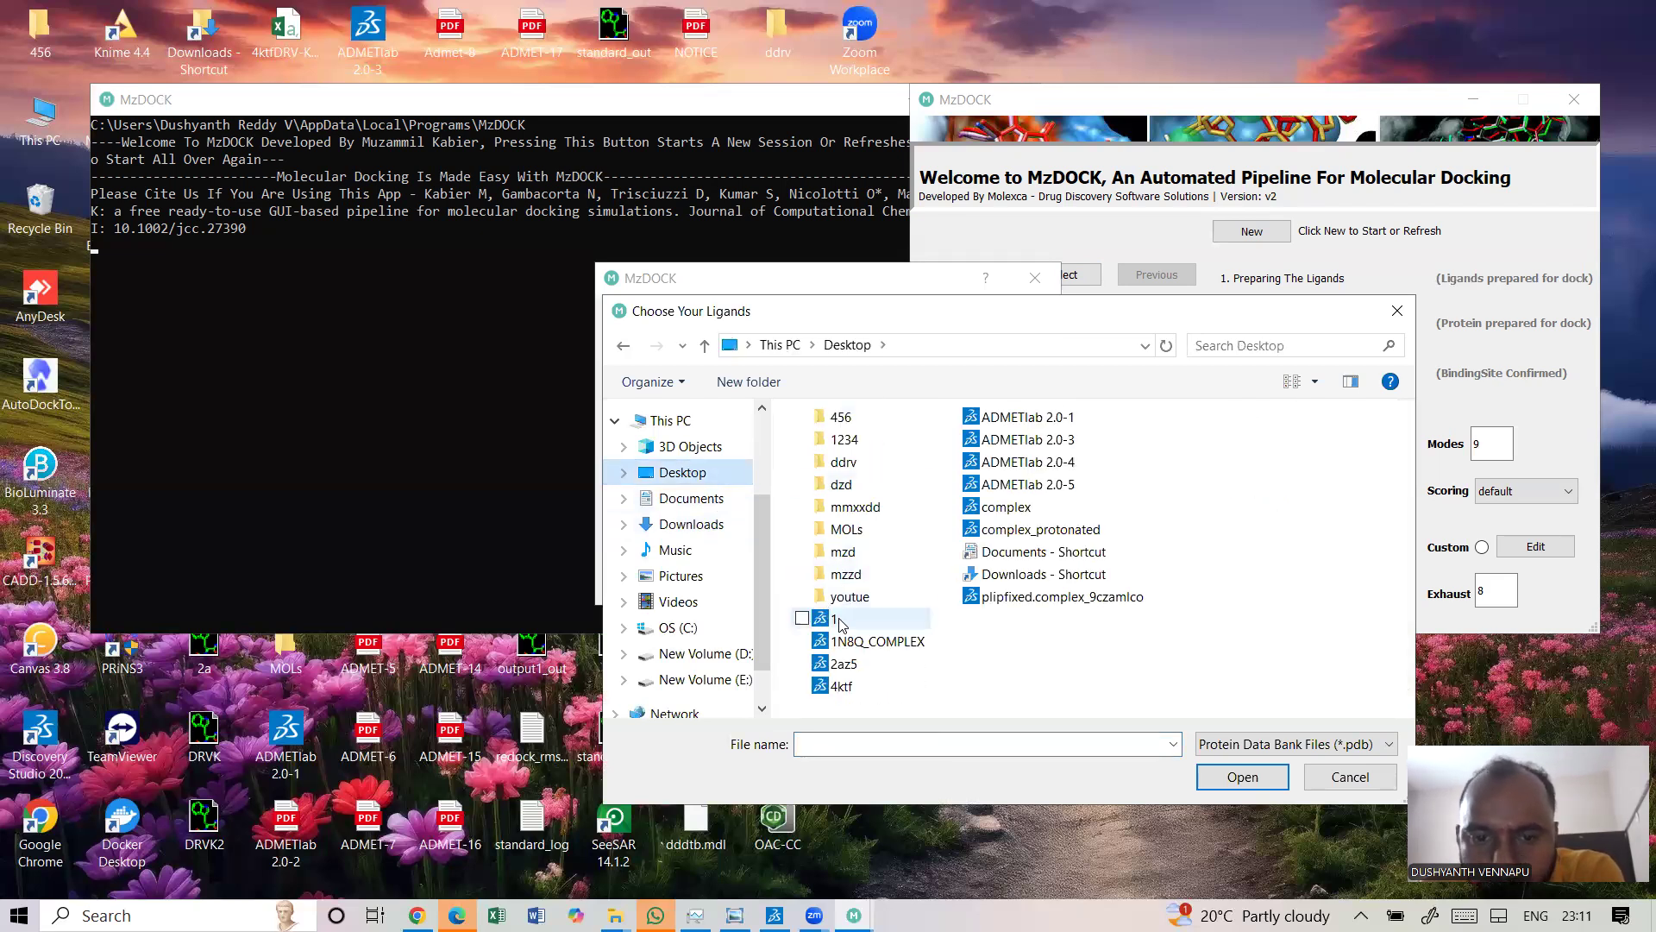
pyautogui.click(1229, 781)
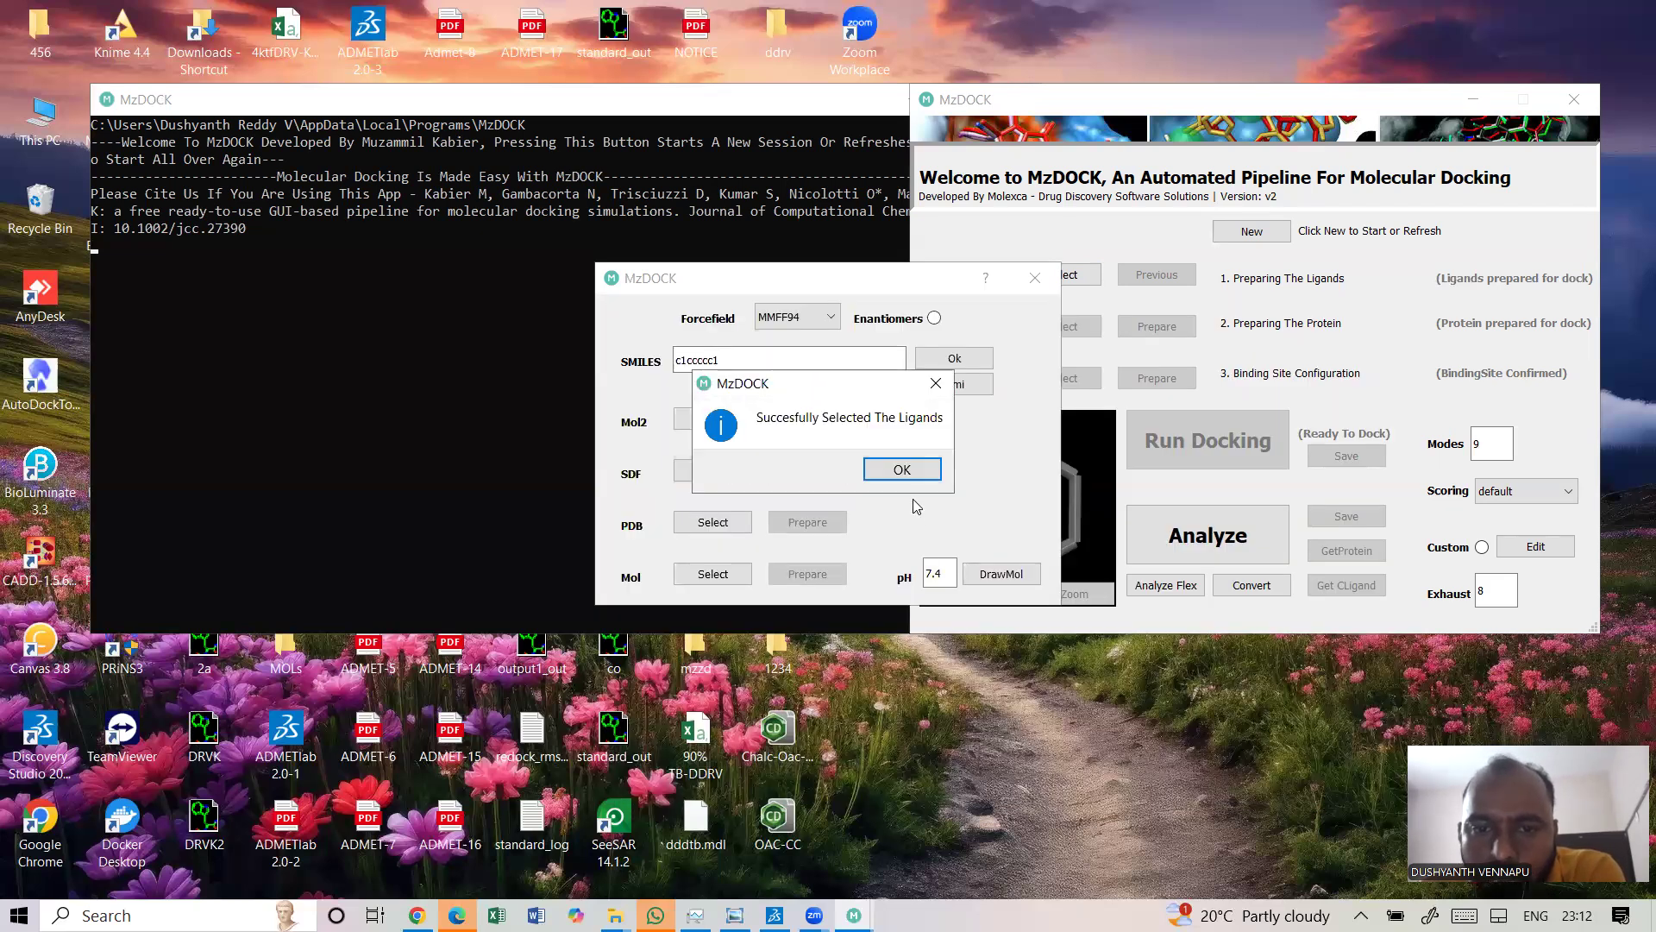
pyautogui.click(910, 470)
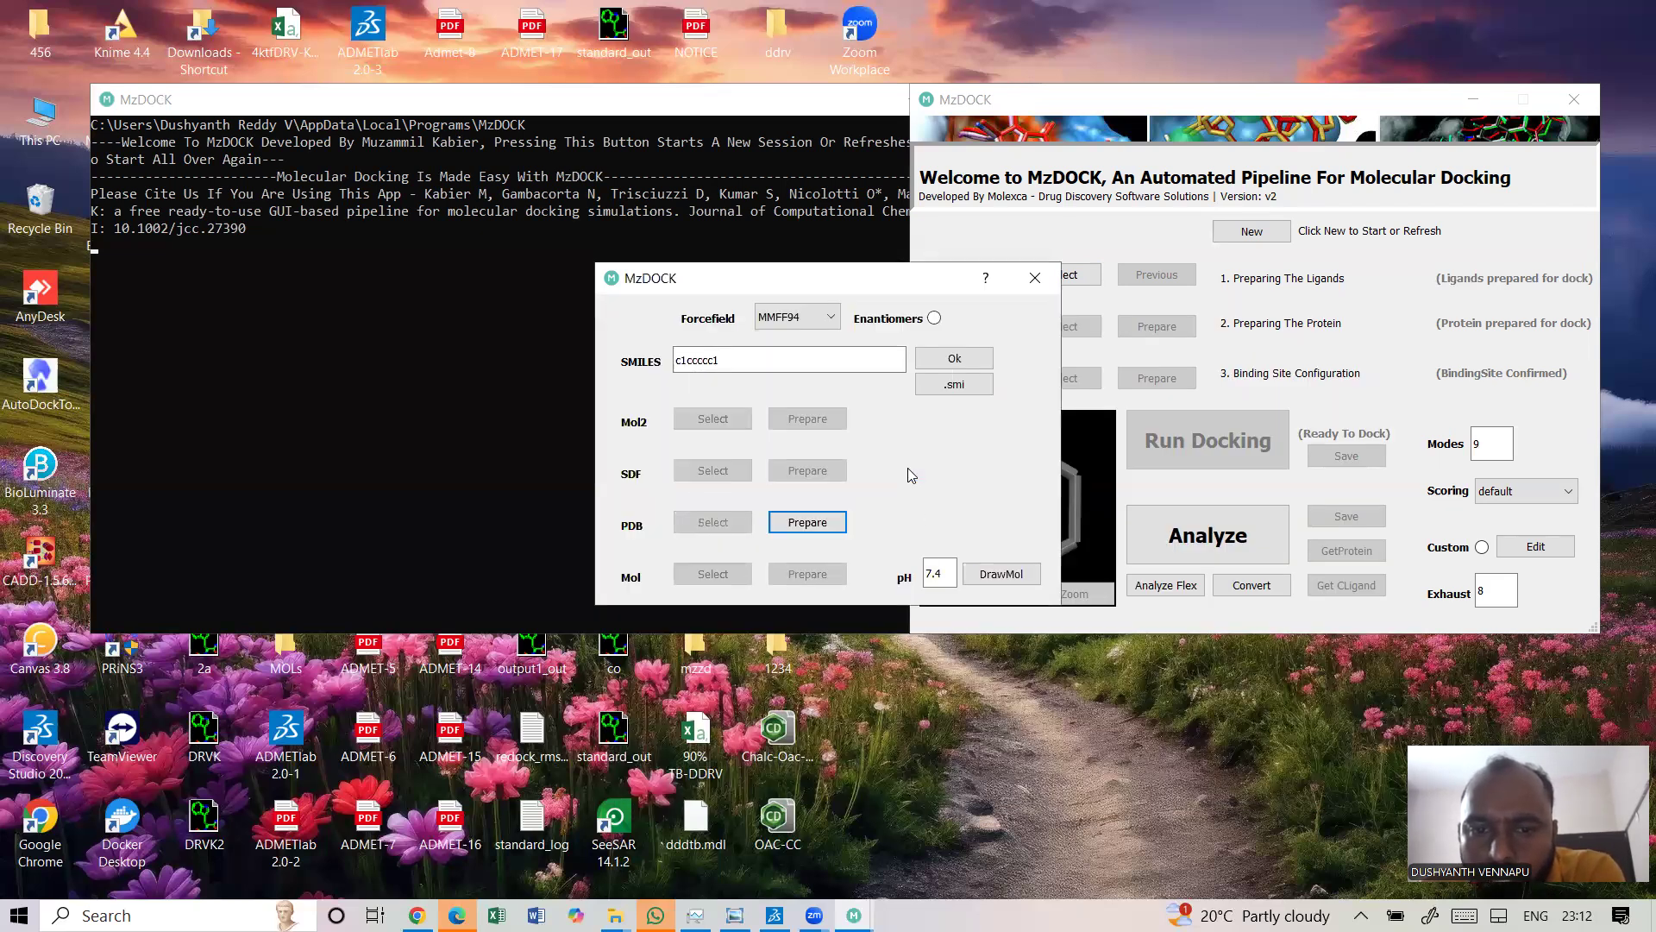
# Prepare the loaded PDB ligand with the MMFF94 forcefield at pH 7.4
pyautogui.click(830, 317)
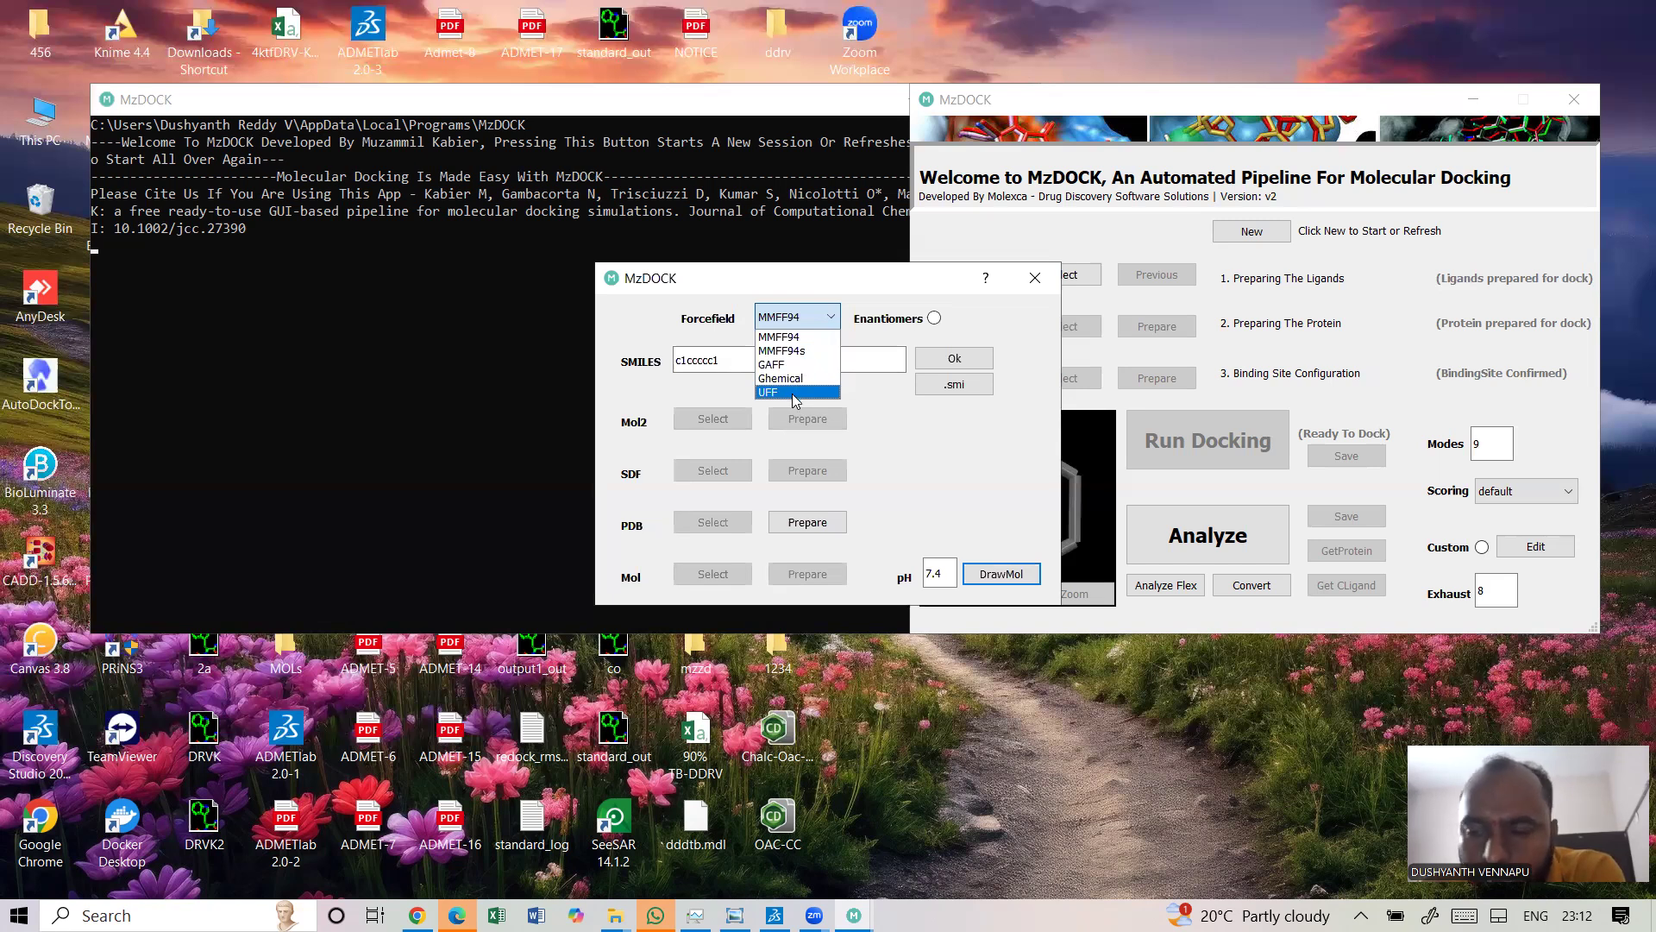
pyautogui.click(807, 344)
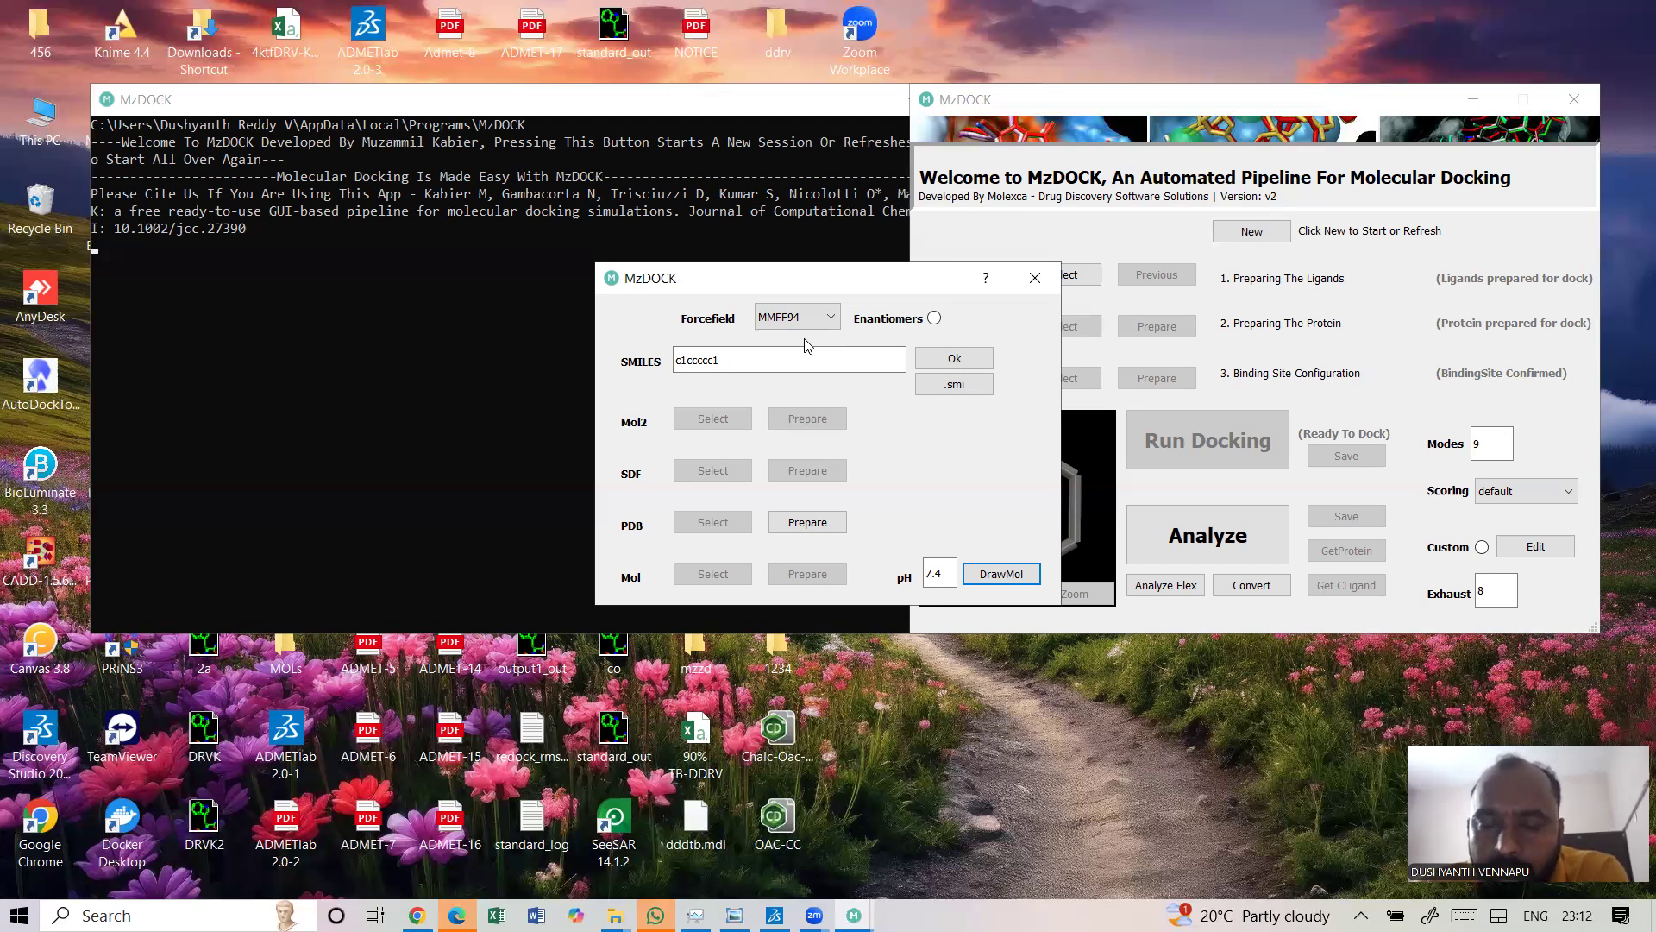
pyautogui.click(809, 319)
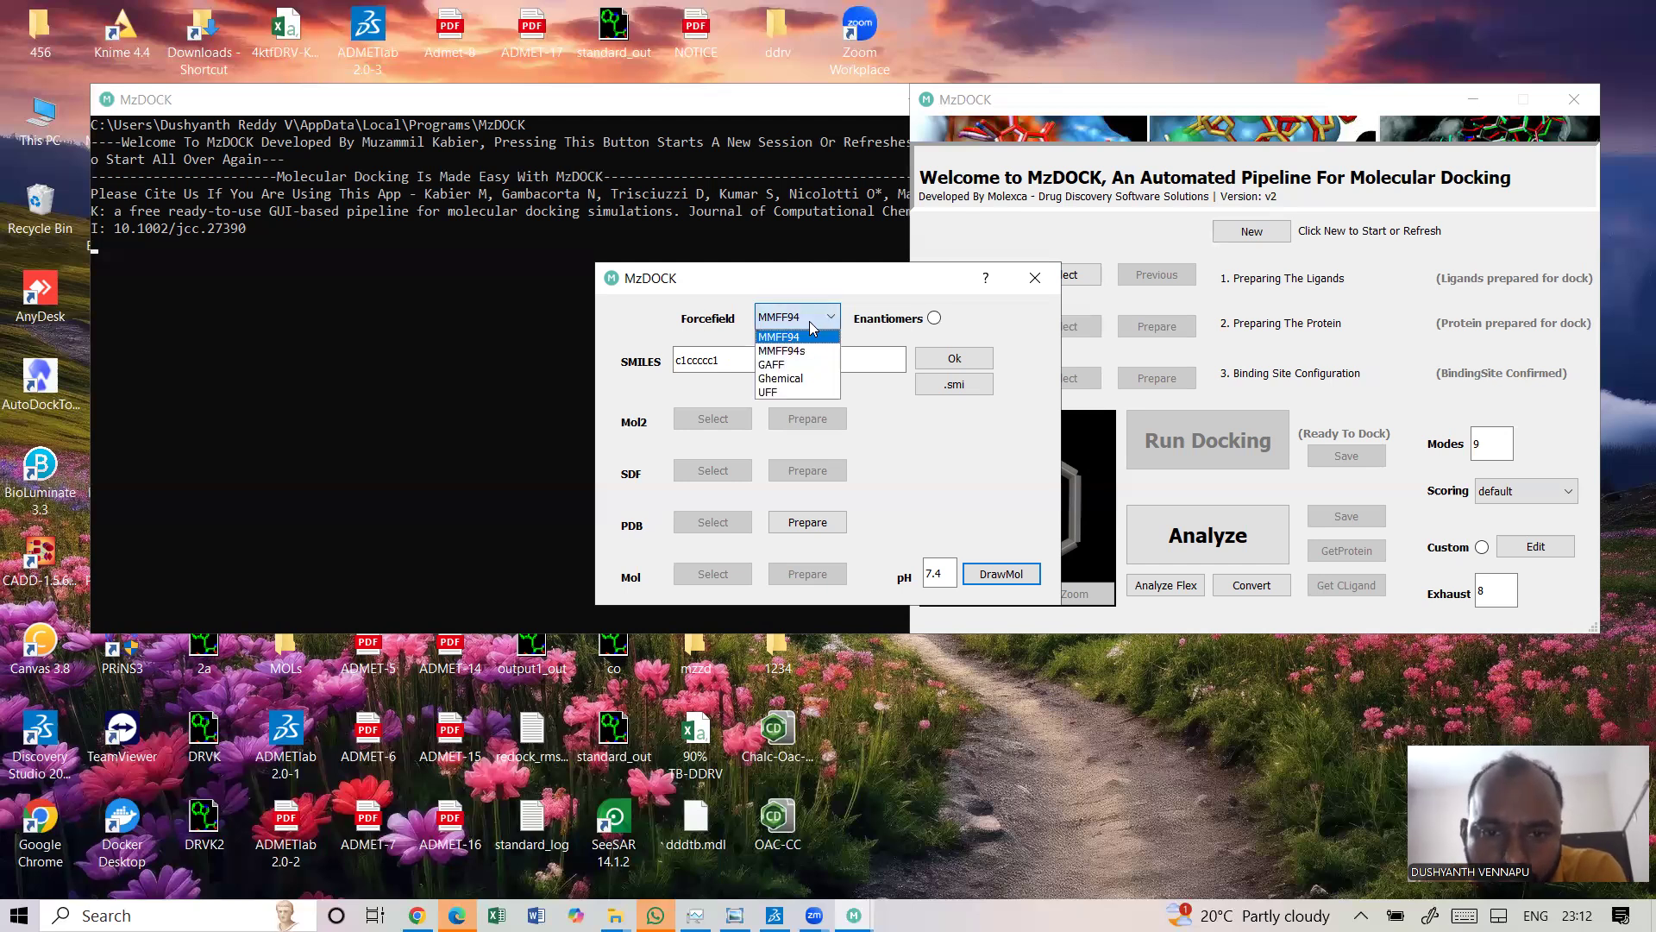
pyautogui.click(911, 423)
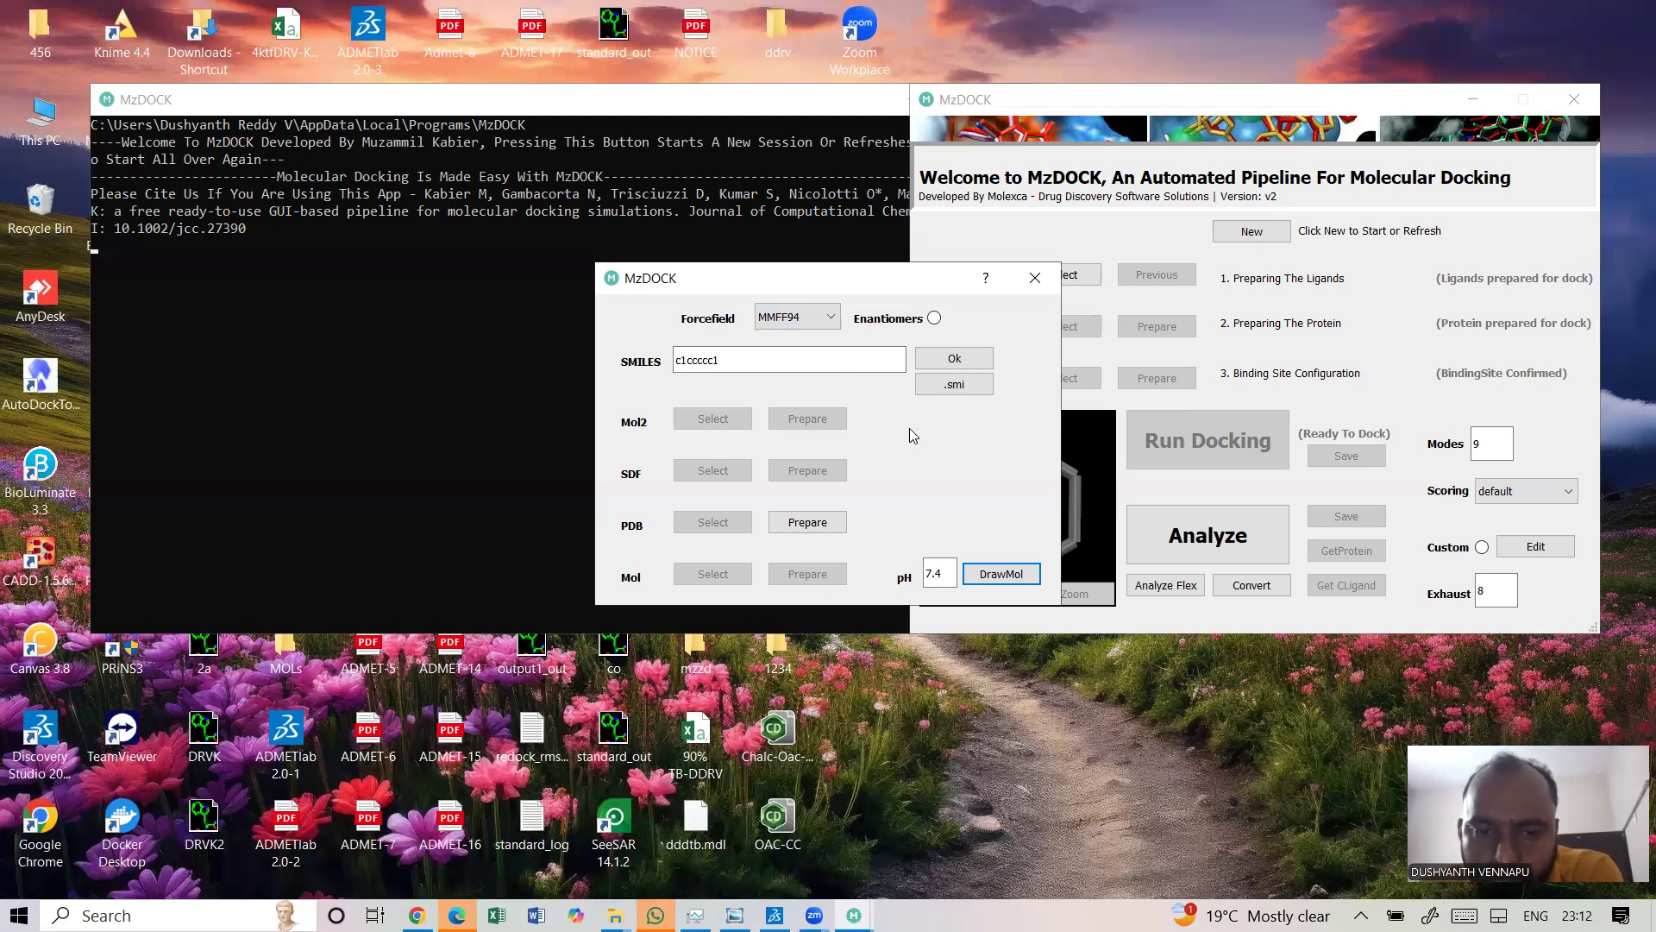
pyautogui.click(816, 520)
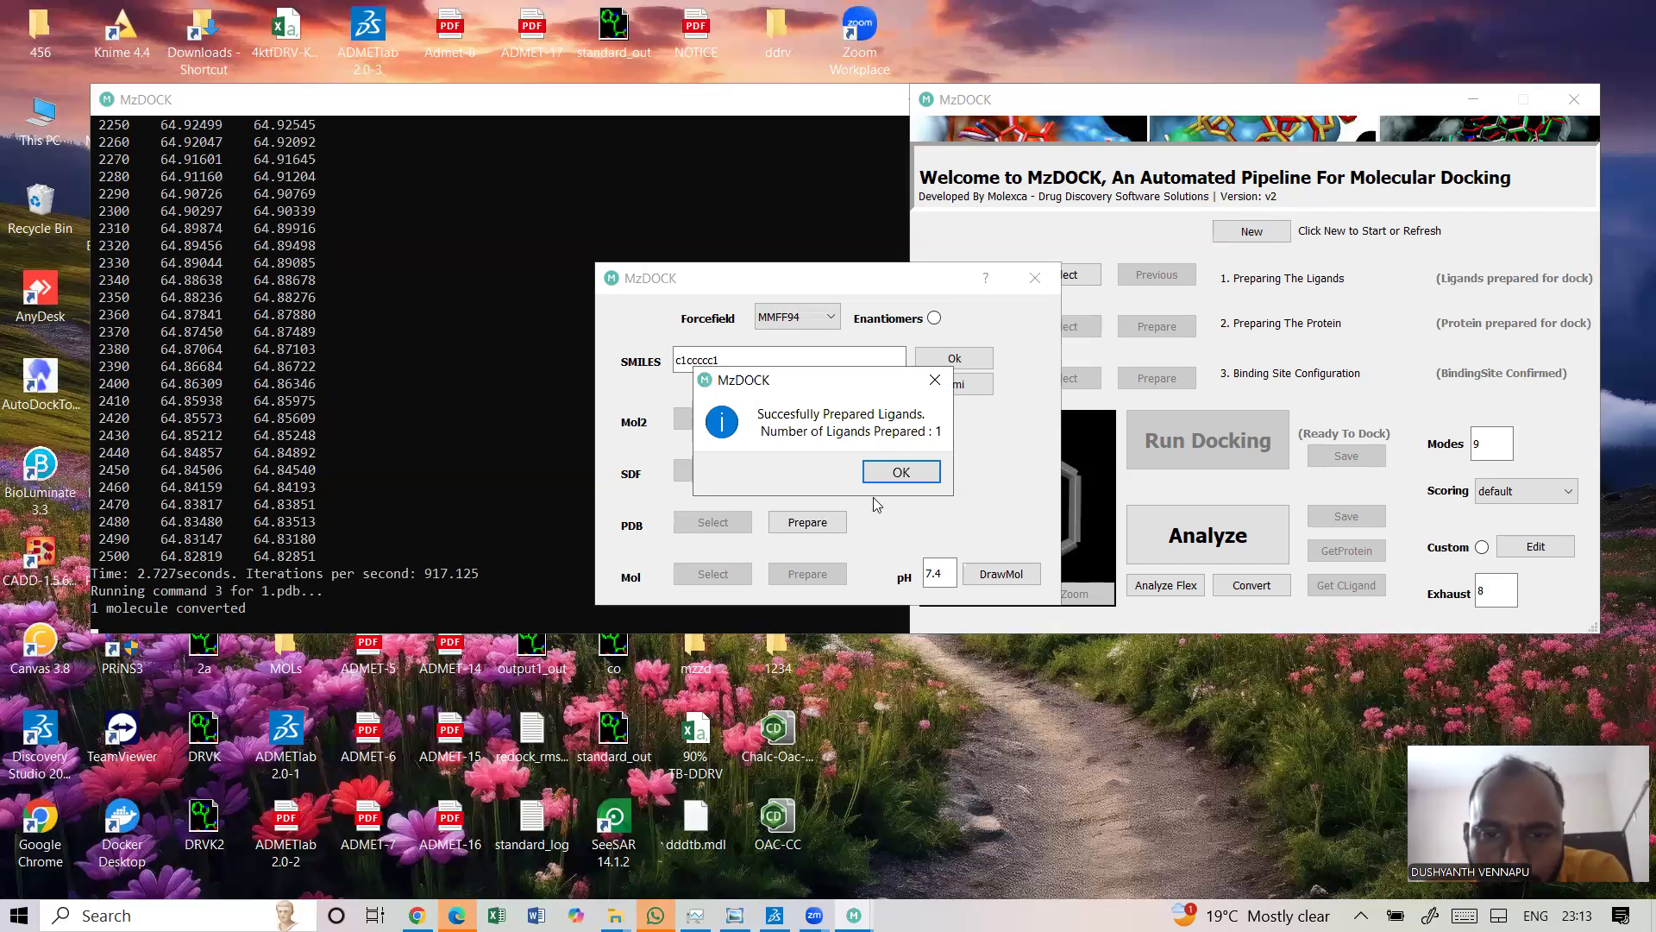
pyautogui.click(898, 483)
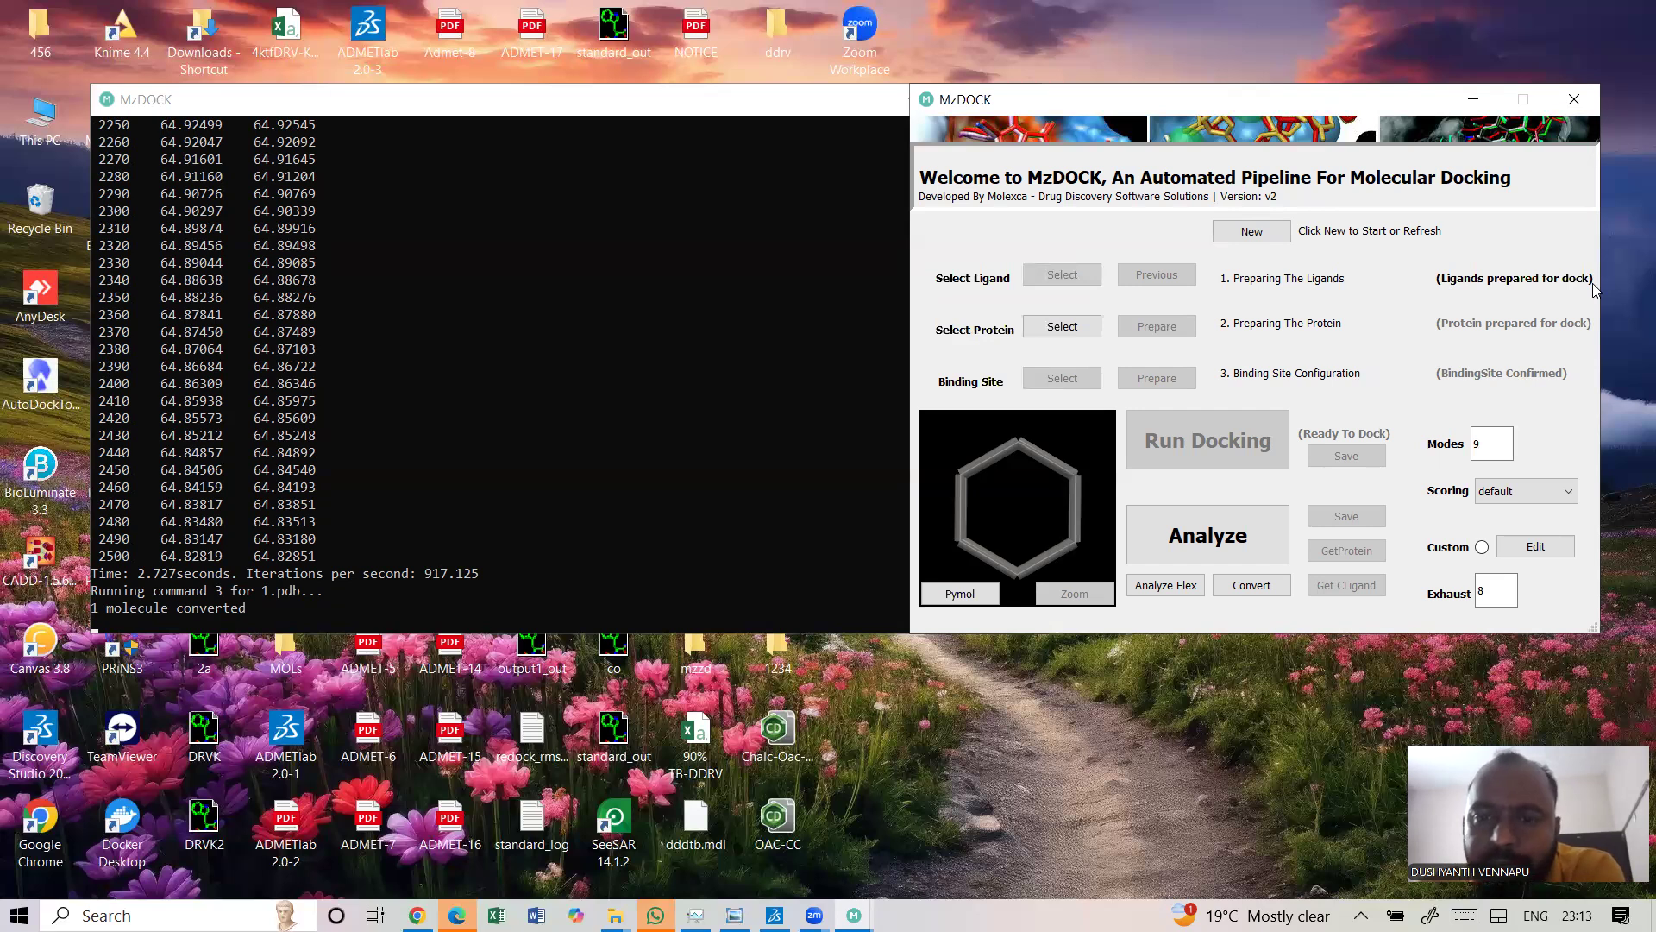
# Download the target protein by its PDB ID 4ktf
pyautogui.click(1083, 328)
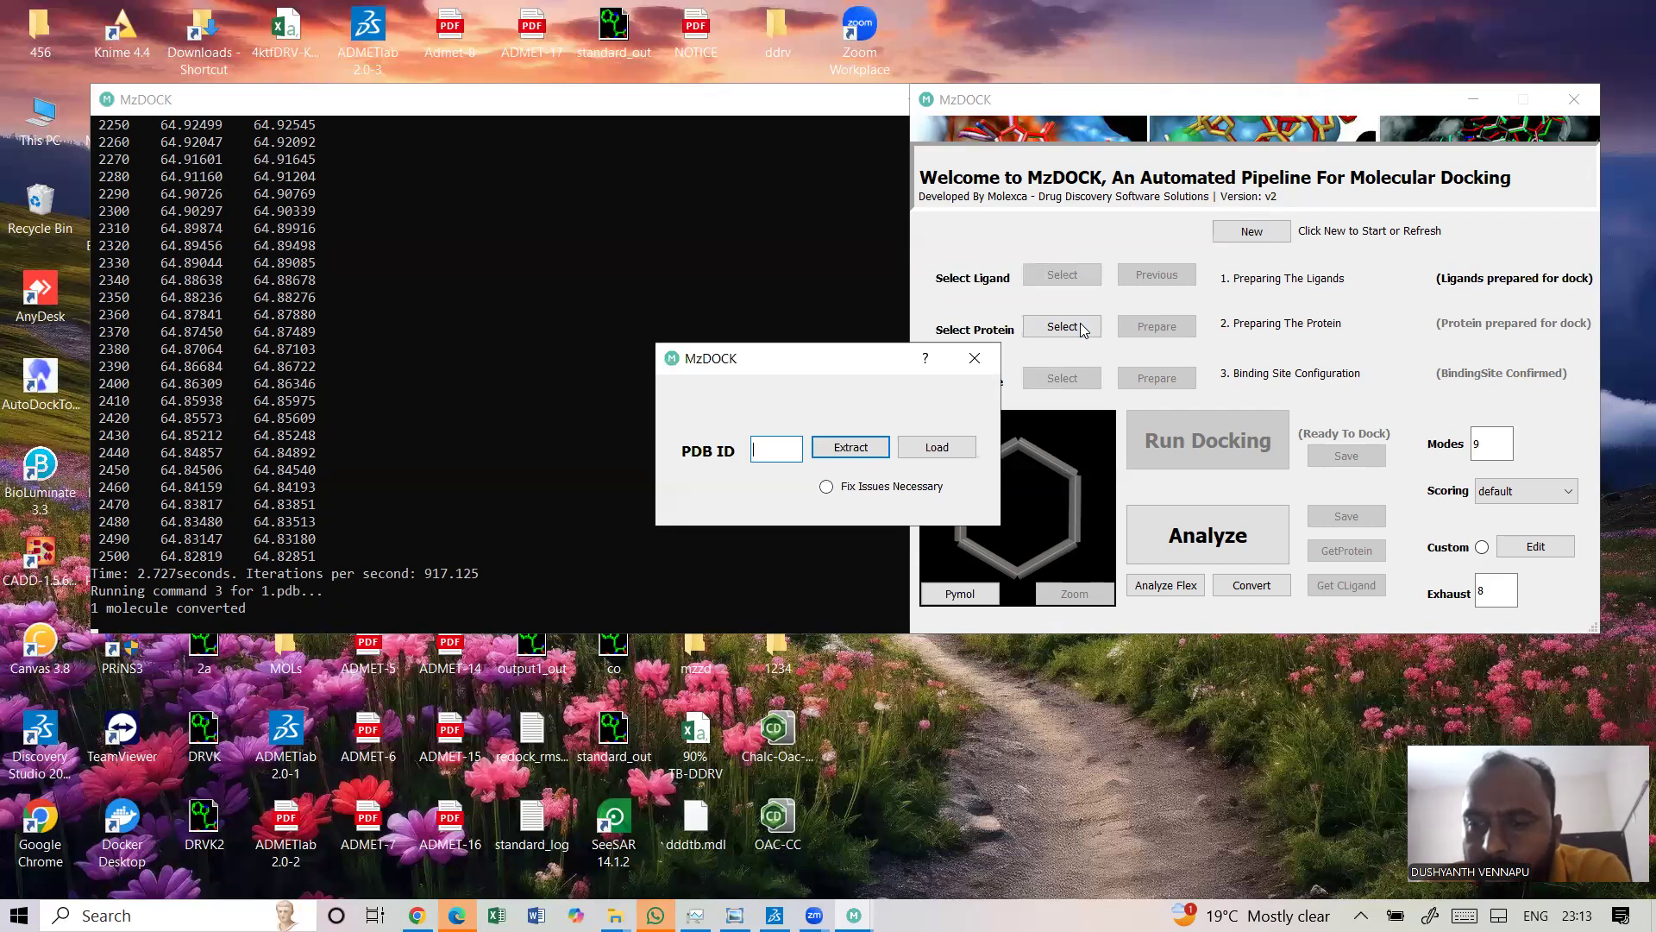
pyautogui.write('4')
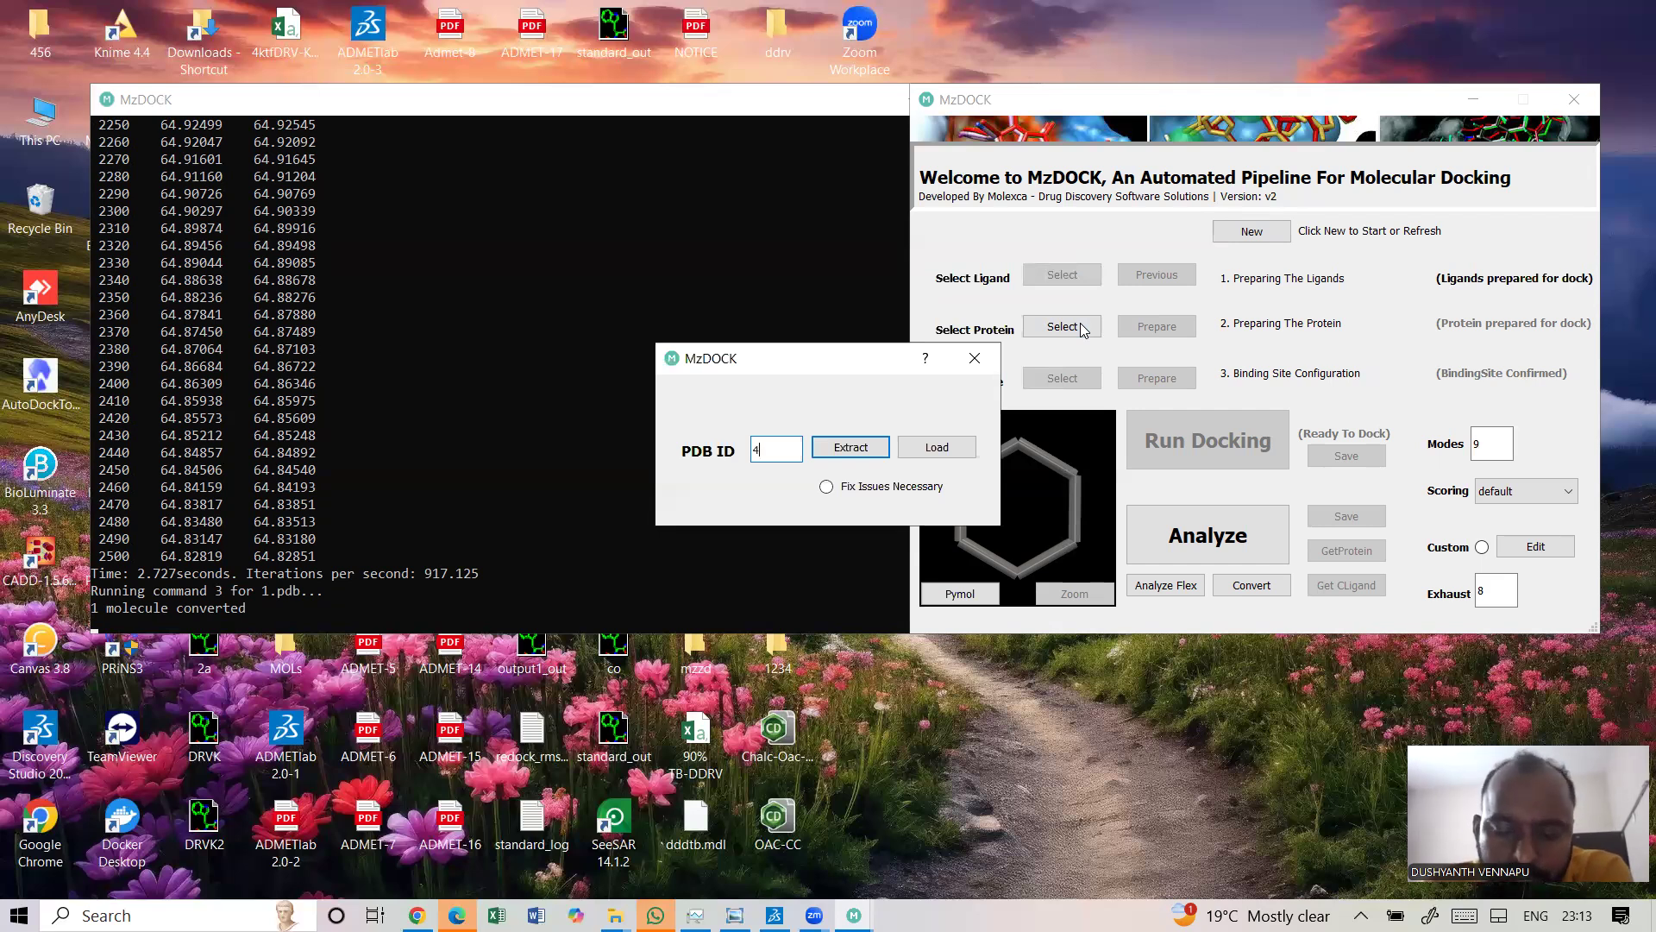
pyautogui.write('ktf')
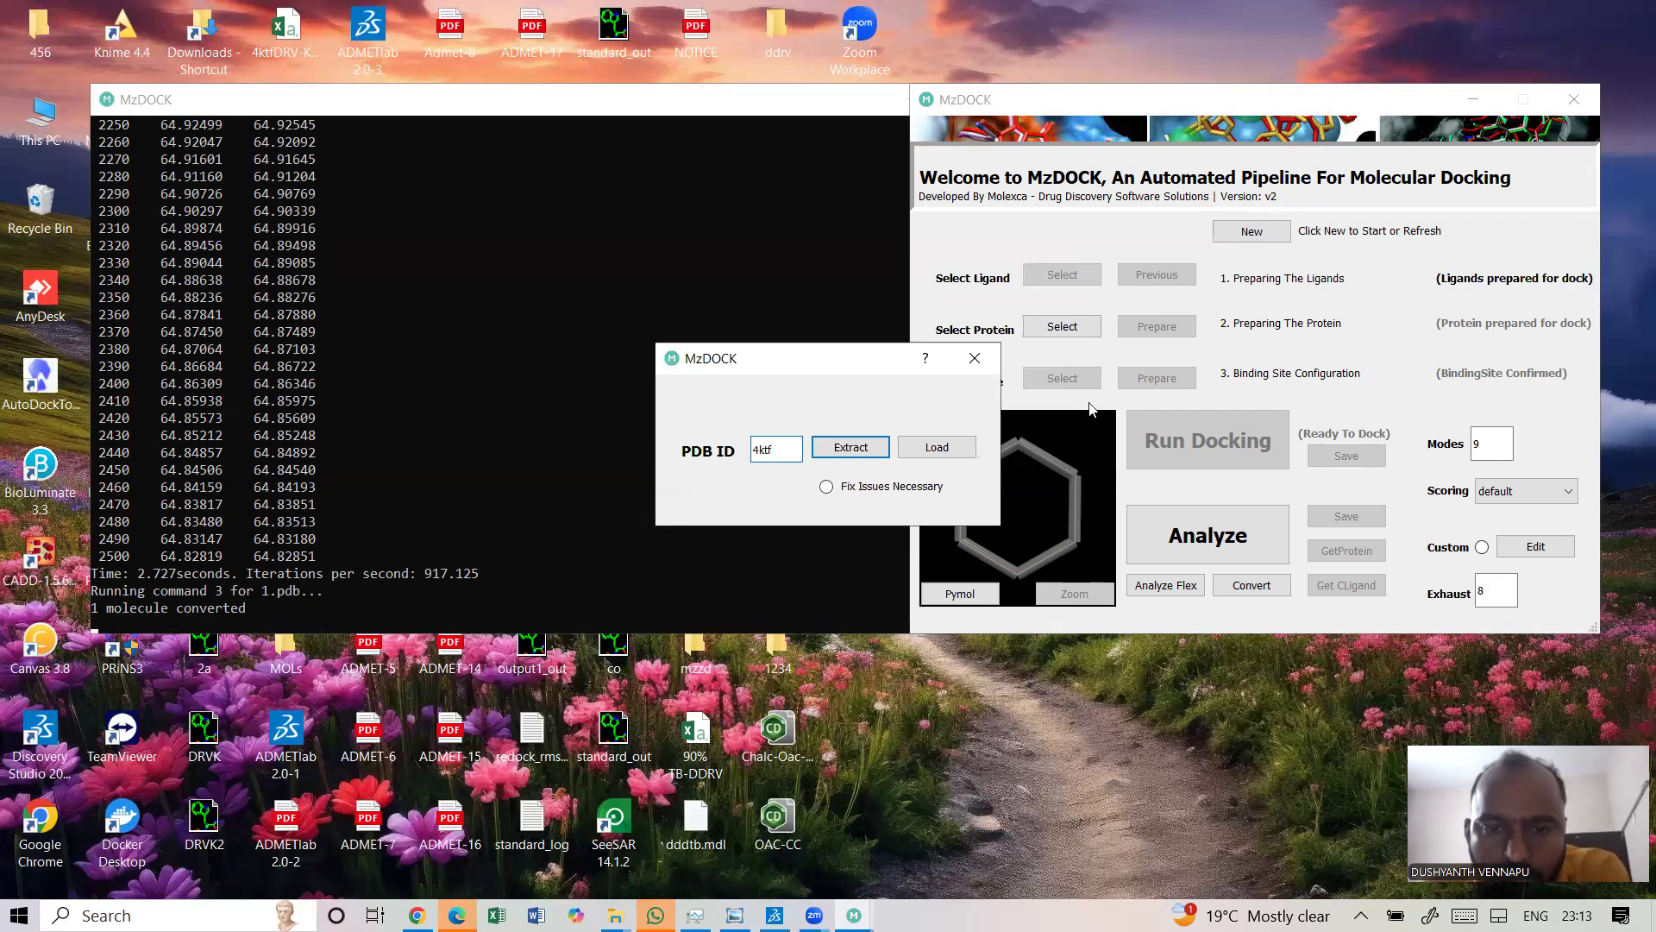
pyautogui.click(883, 449)
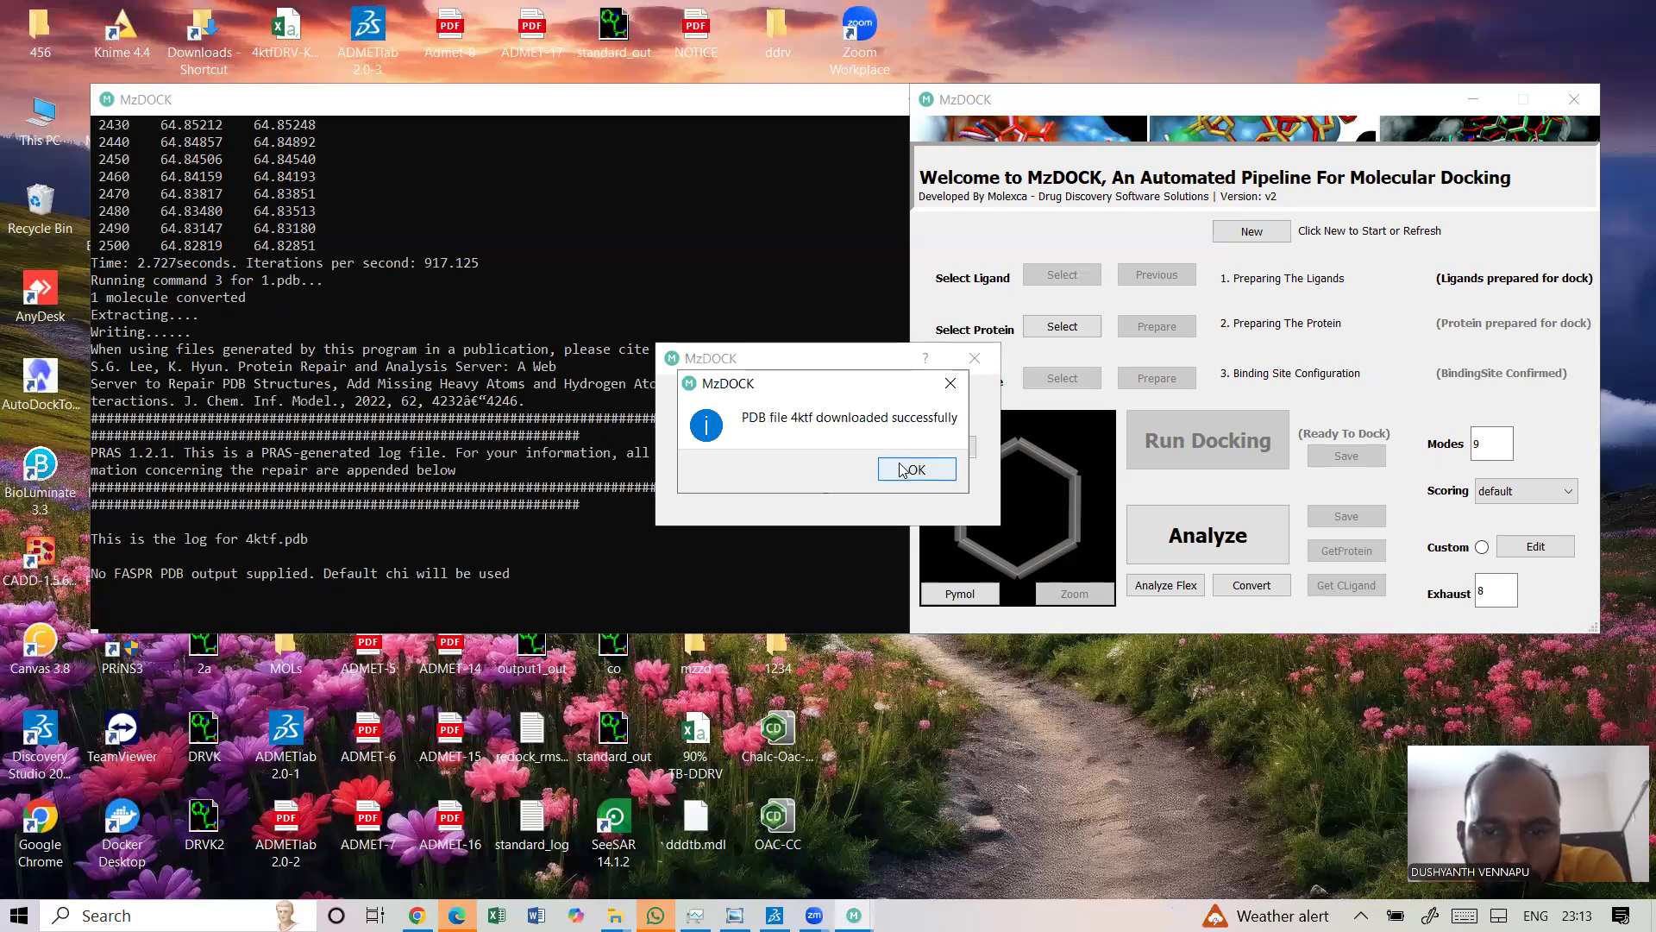
pyautogui.click(901, 470)
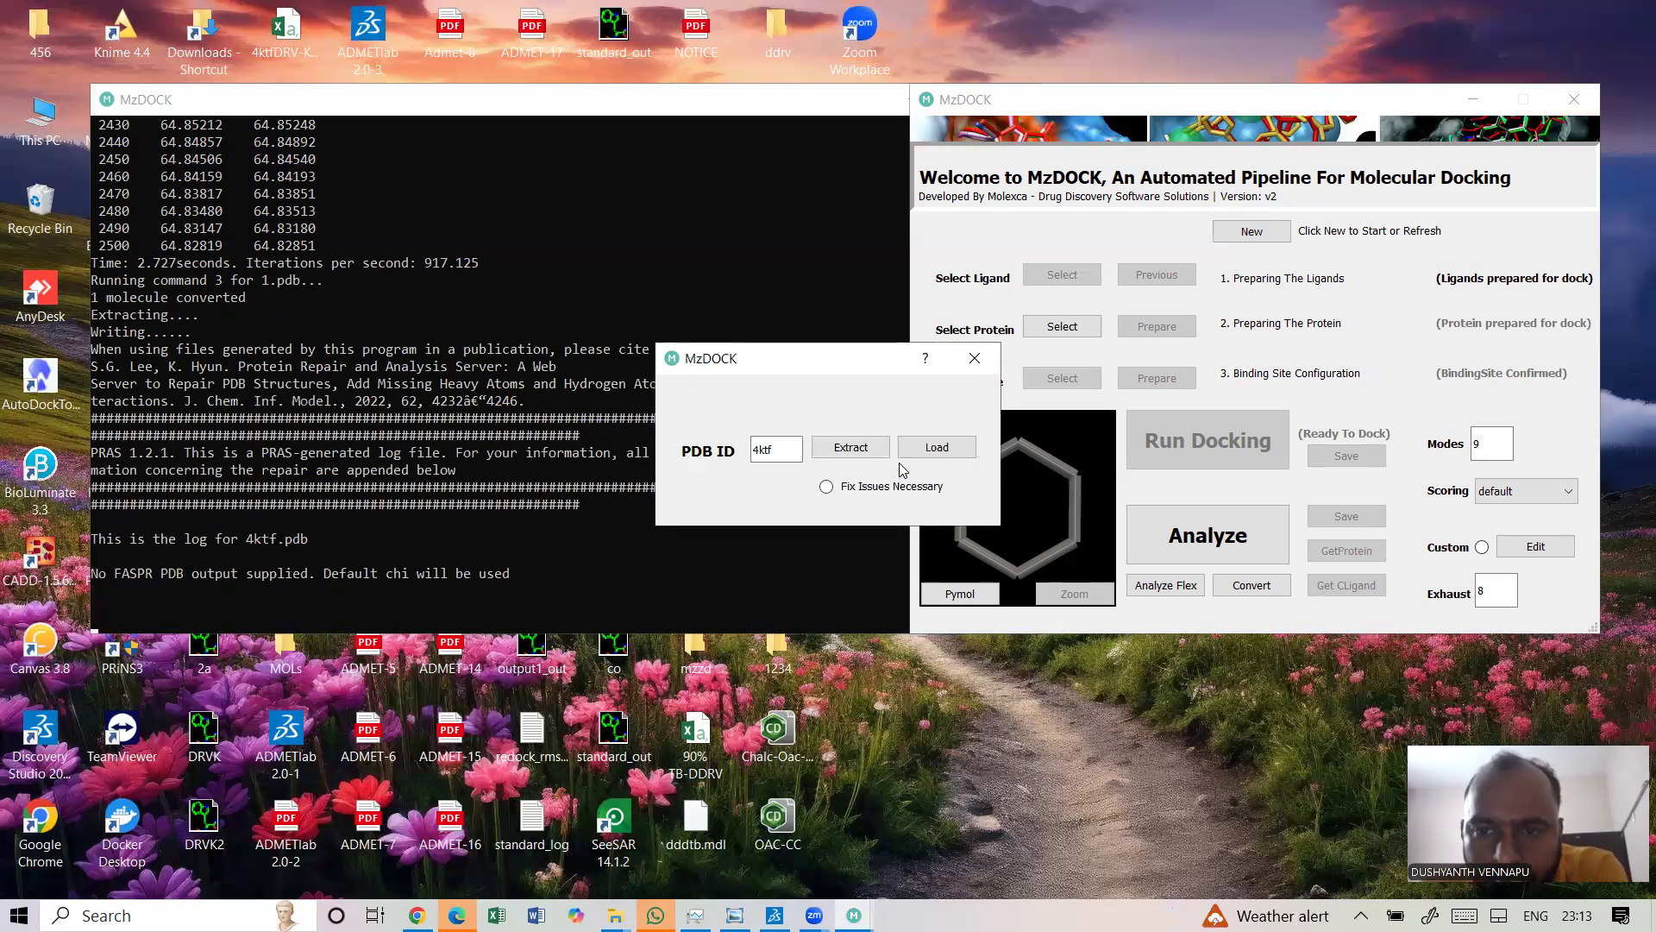
# Extract chain A from the downloaded protein, leaving the second chain blank
pyautogui.click(745, 455)
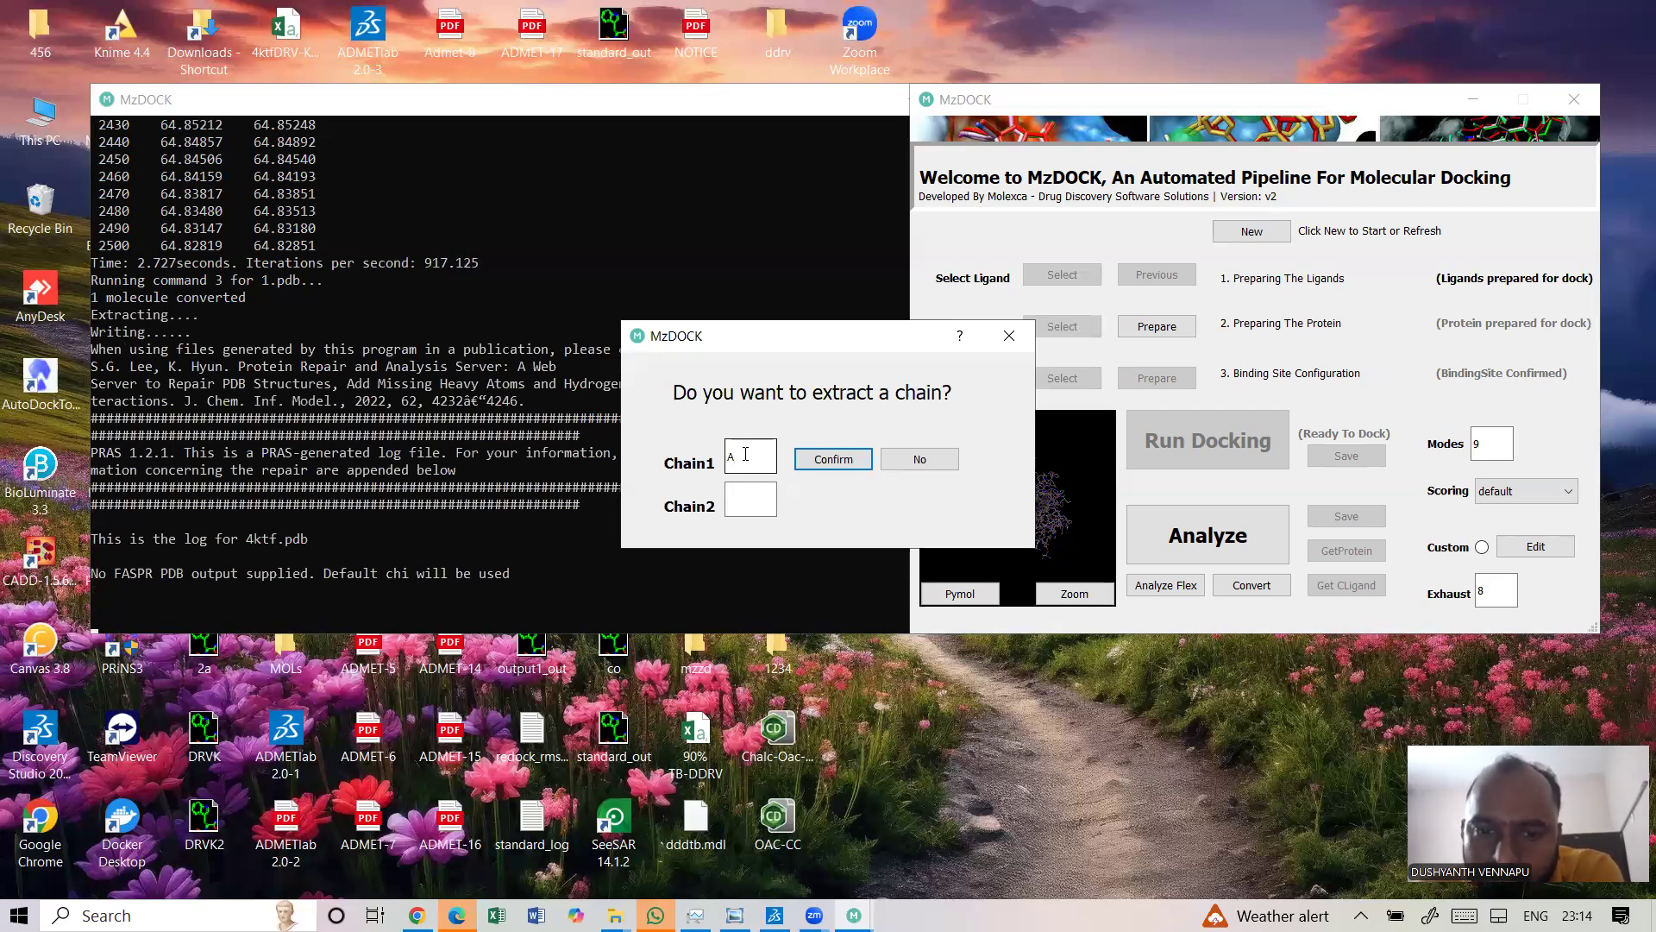
pyautogui.click(819, 468)
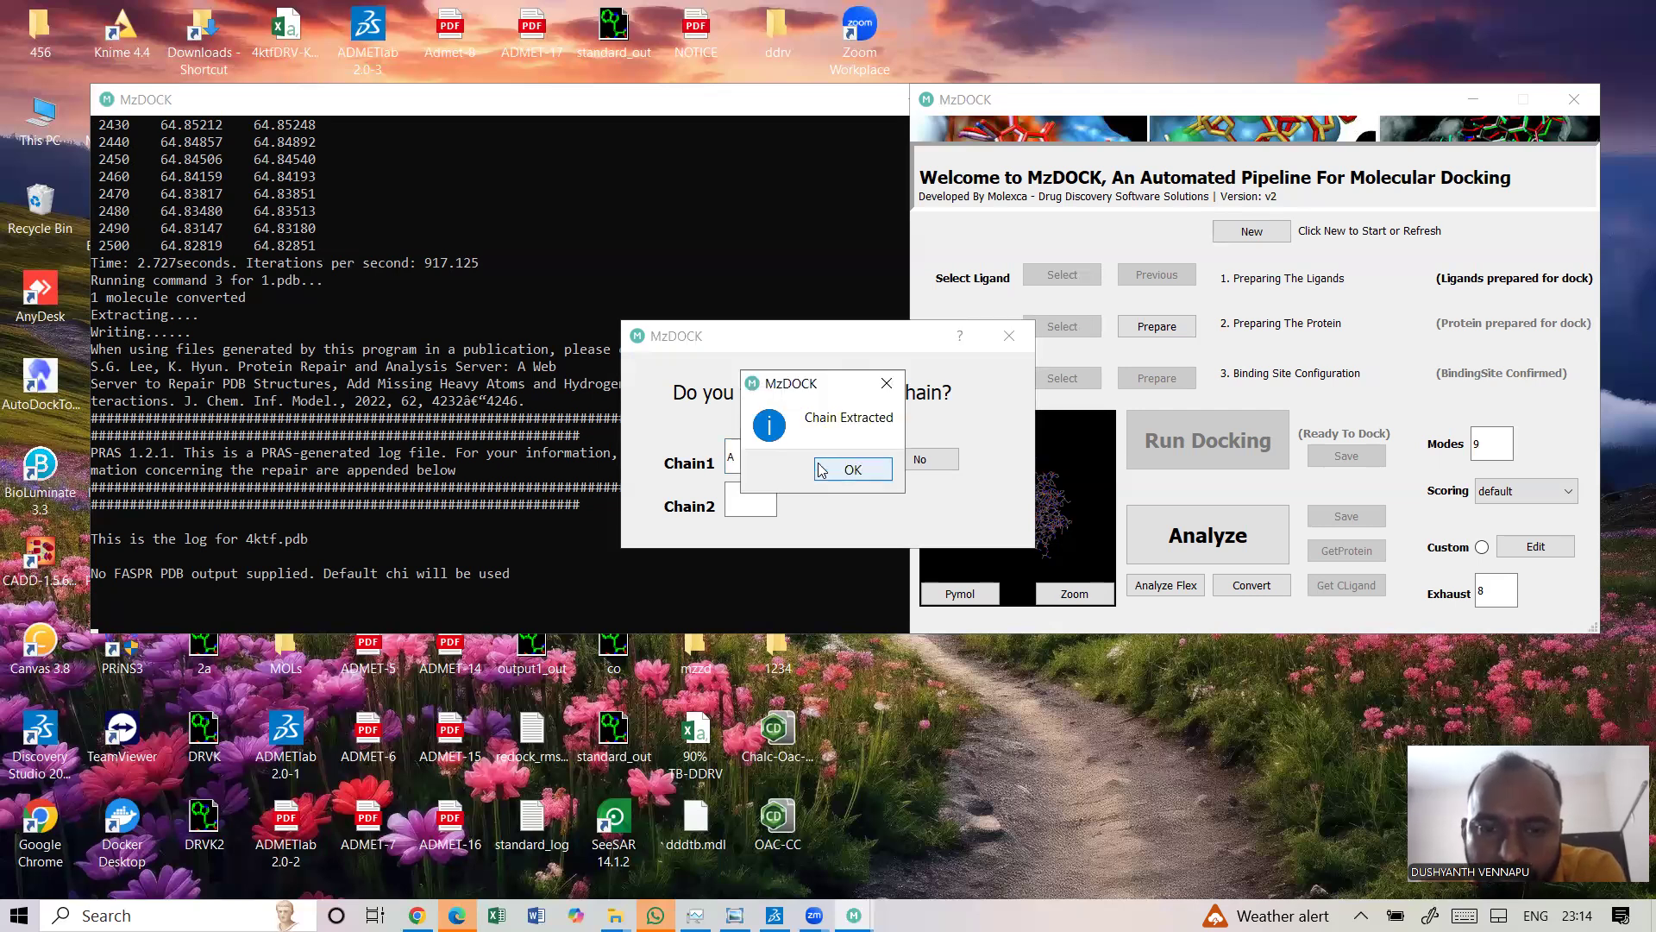
pyautogui.click(851, 469)
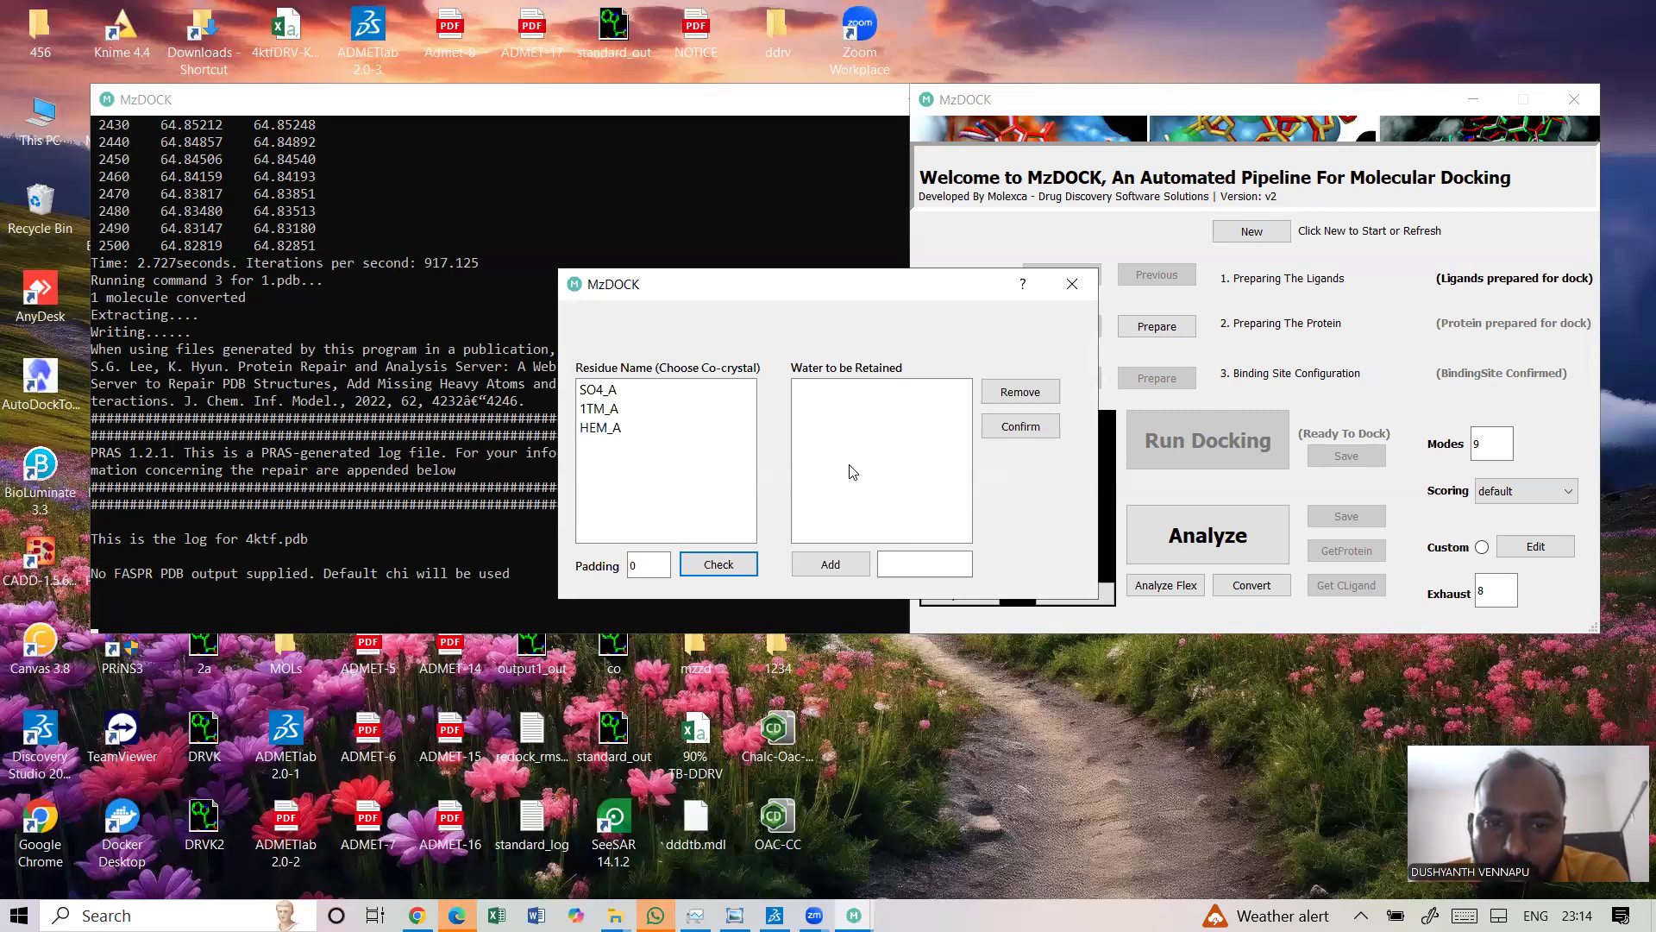
# Choose 1TM_A as the co-crystal residue, check for nearby waters with padding 0, and confirm the water retention list
pyautogui.click(628, 411)
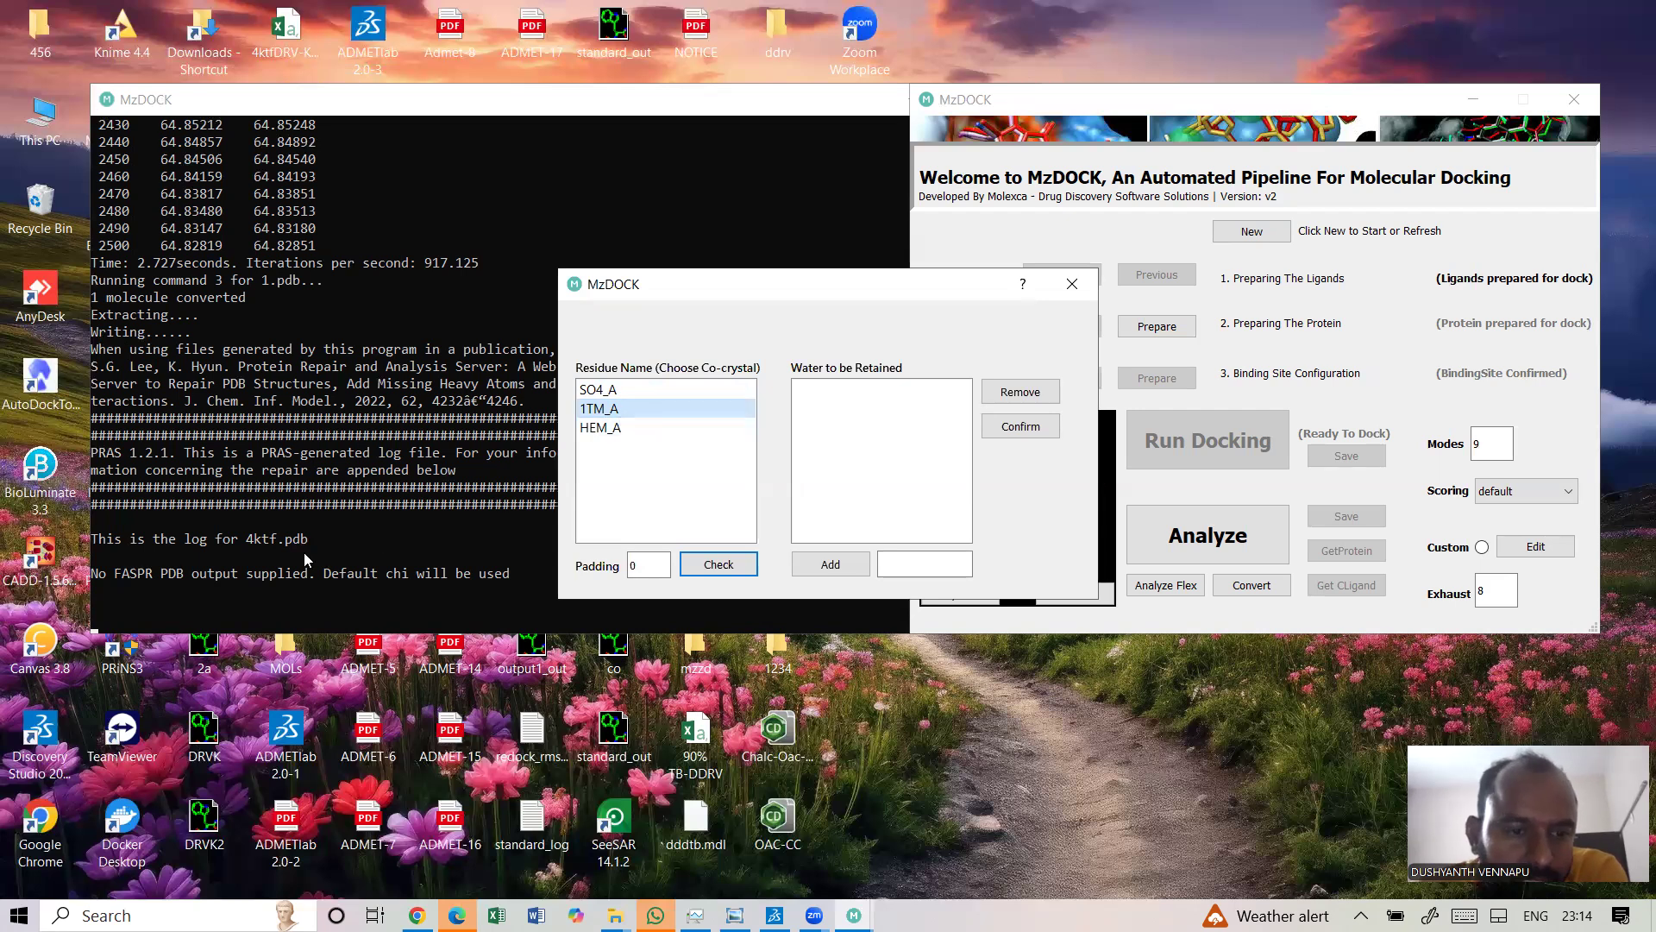
pyautogui.click(719, 566)
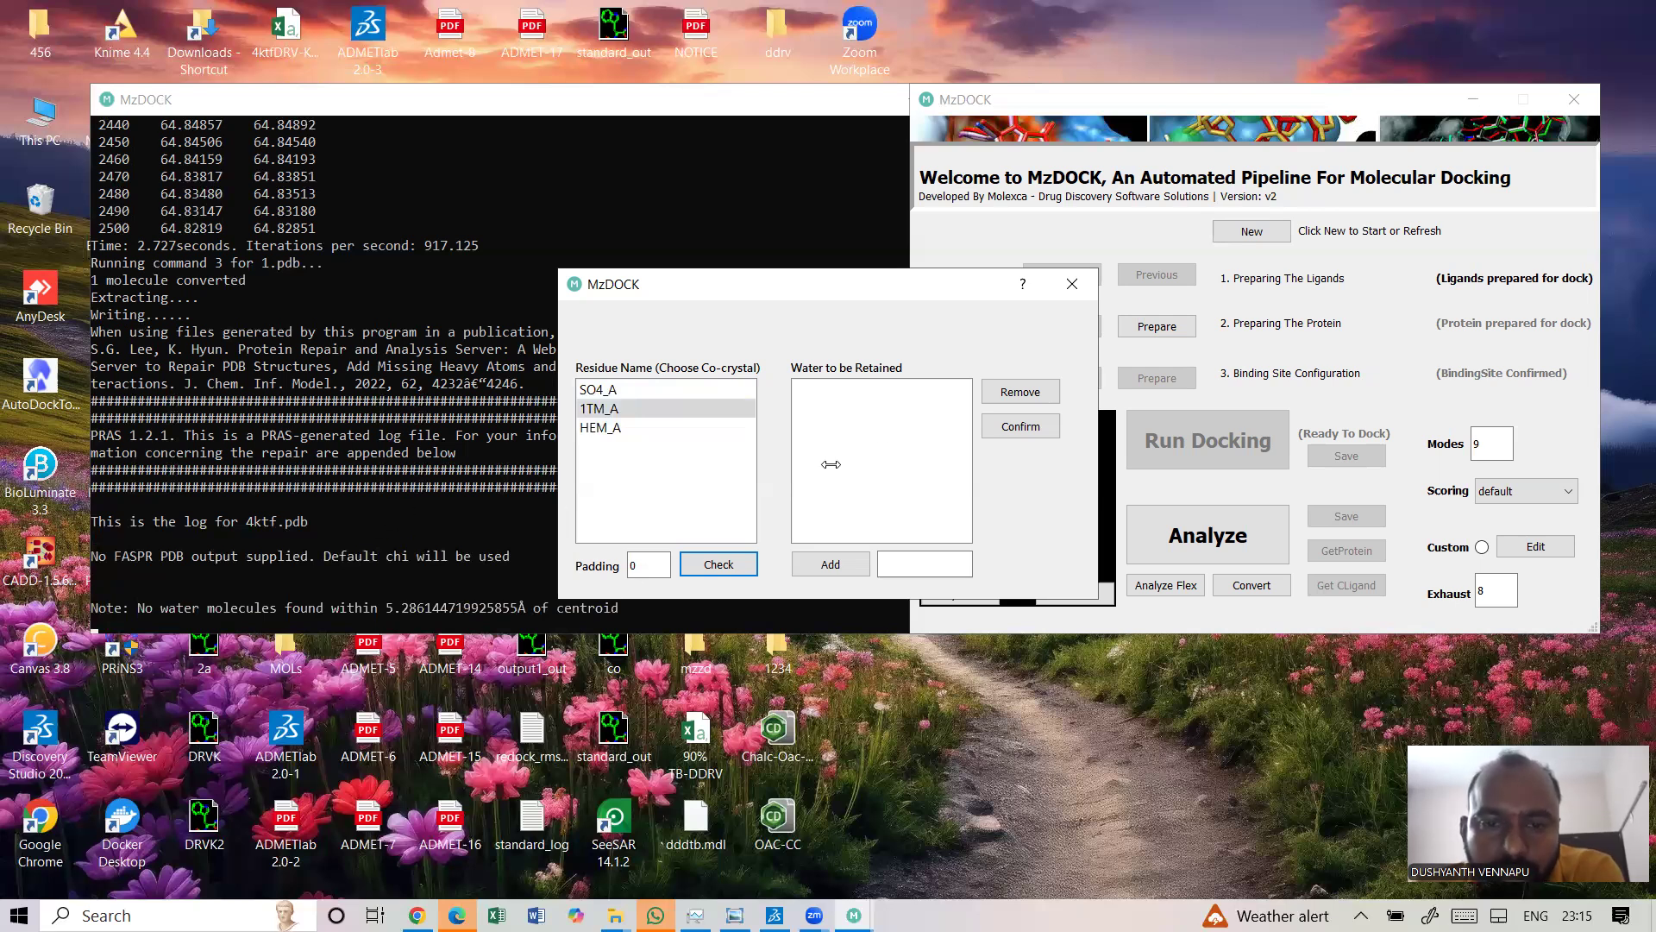
pyautogui.click(994, 427)
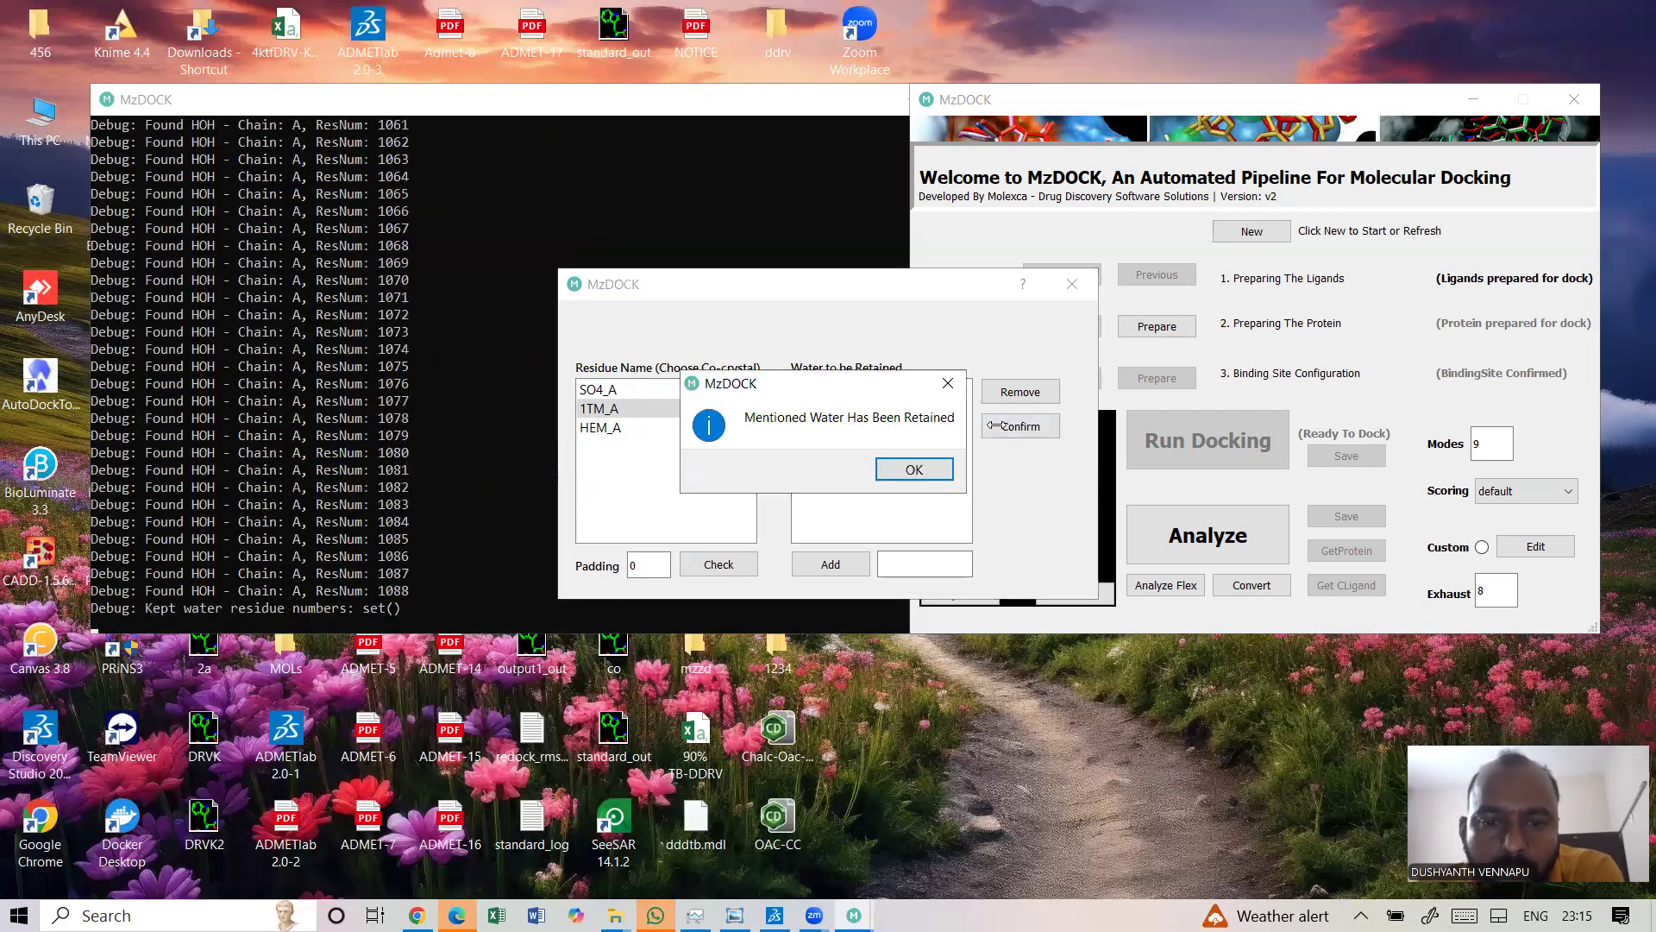
pyautogui.click(924, 466)
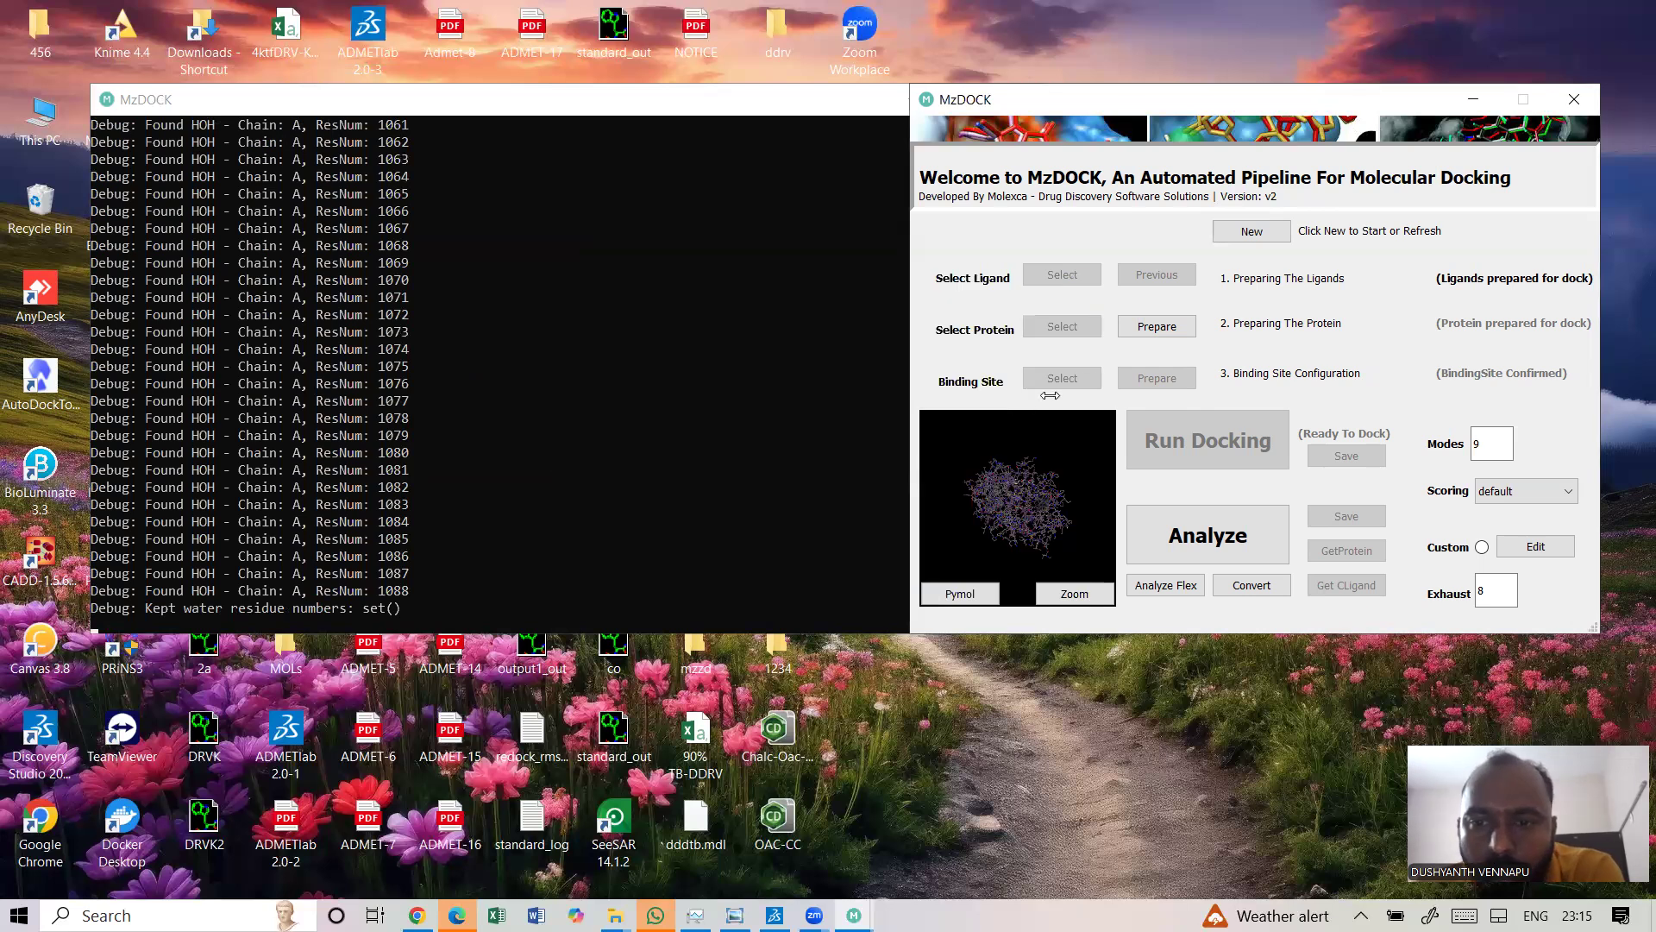
# Prepare the protein with hydrogens added, Kollman charges, waters cleaned up, and all ligands and ions deleted
pyautogui.click(1177, 328)
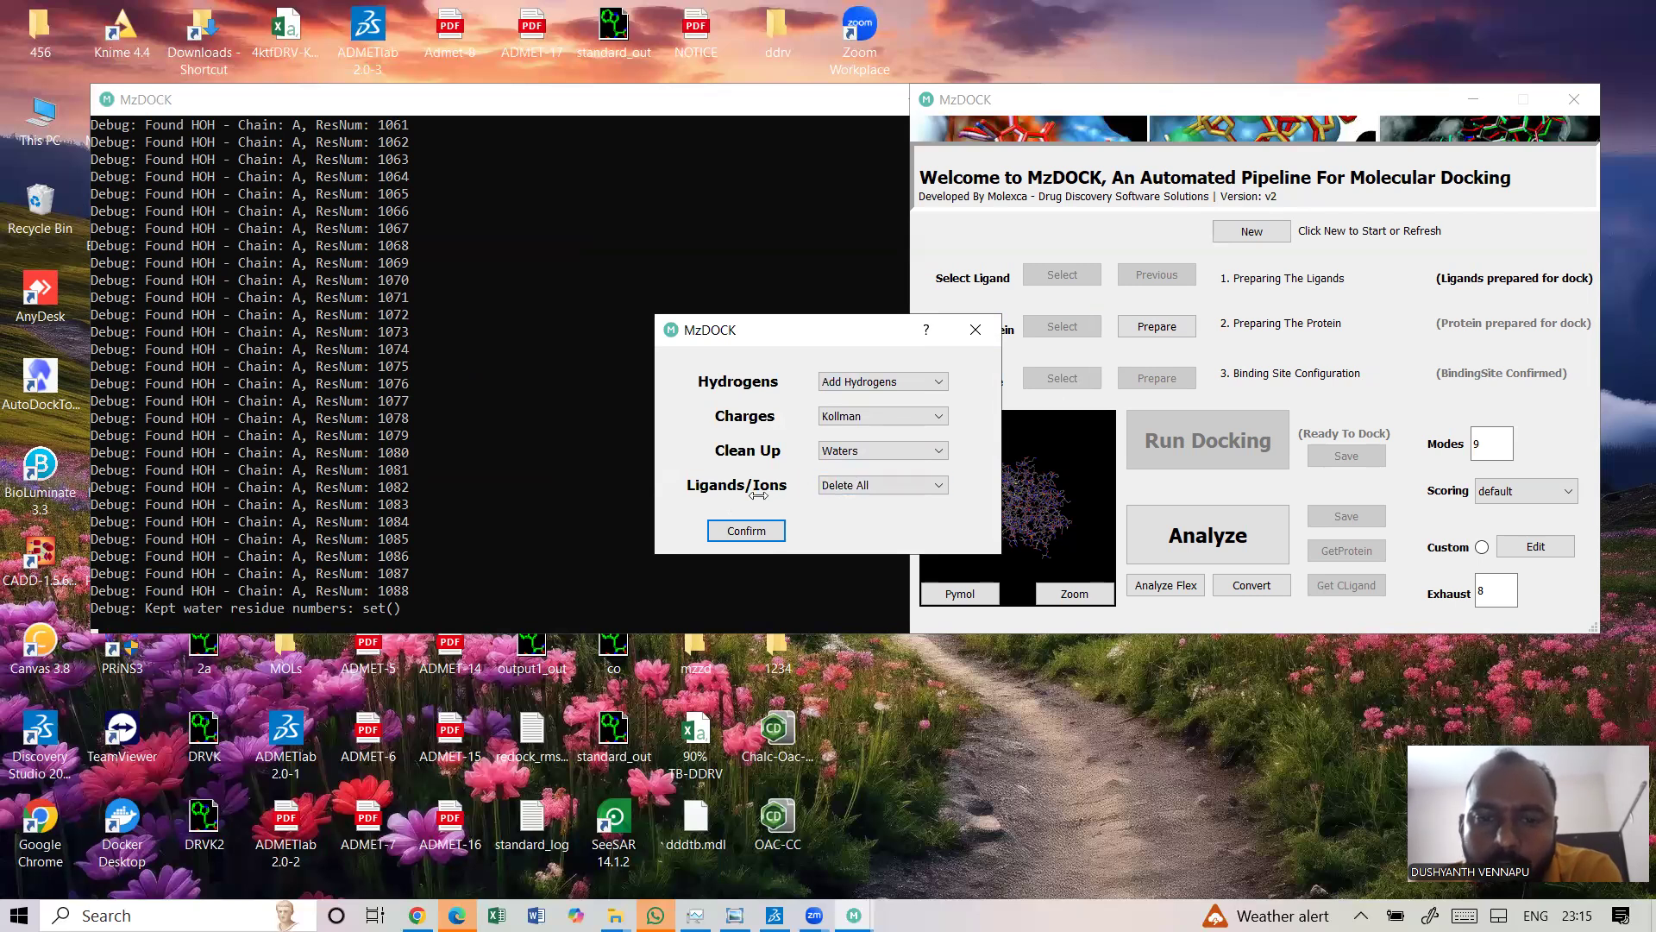
pyautogui.click(733, 530)
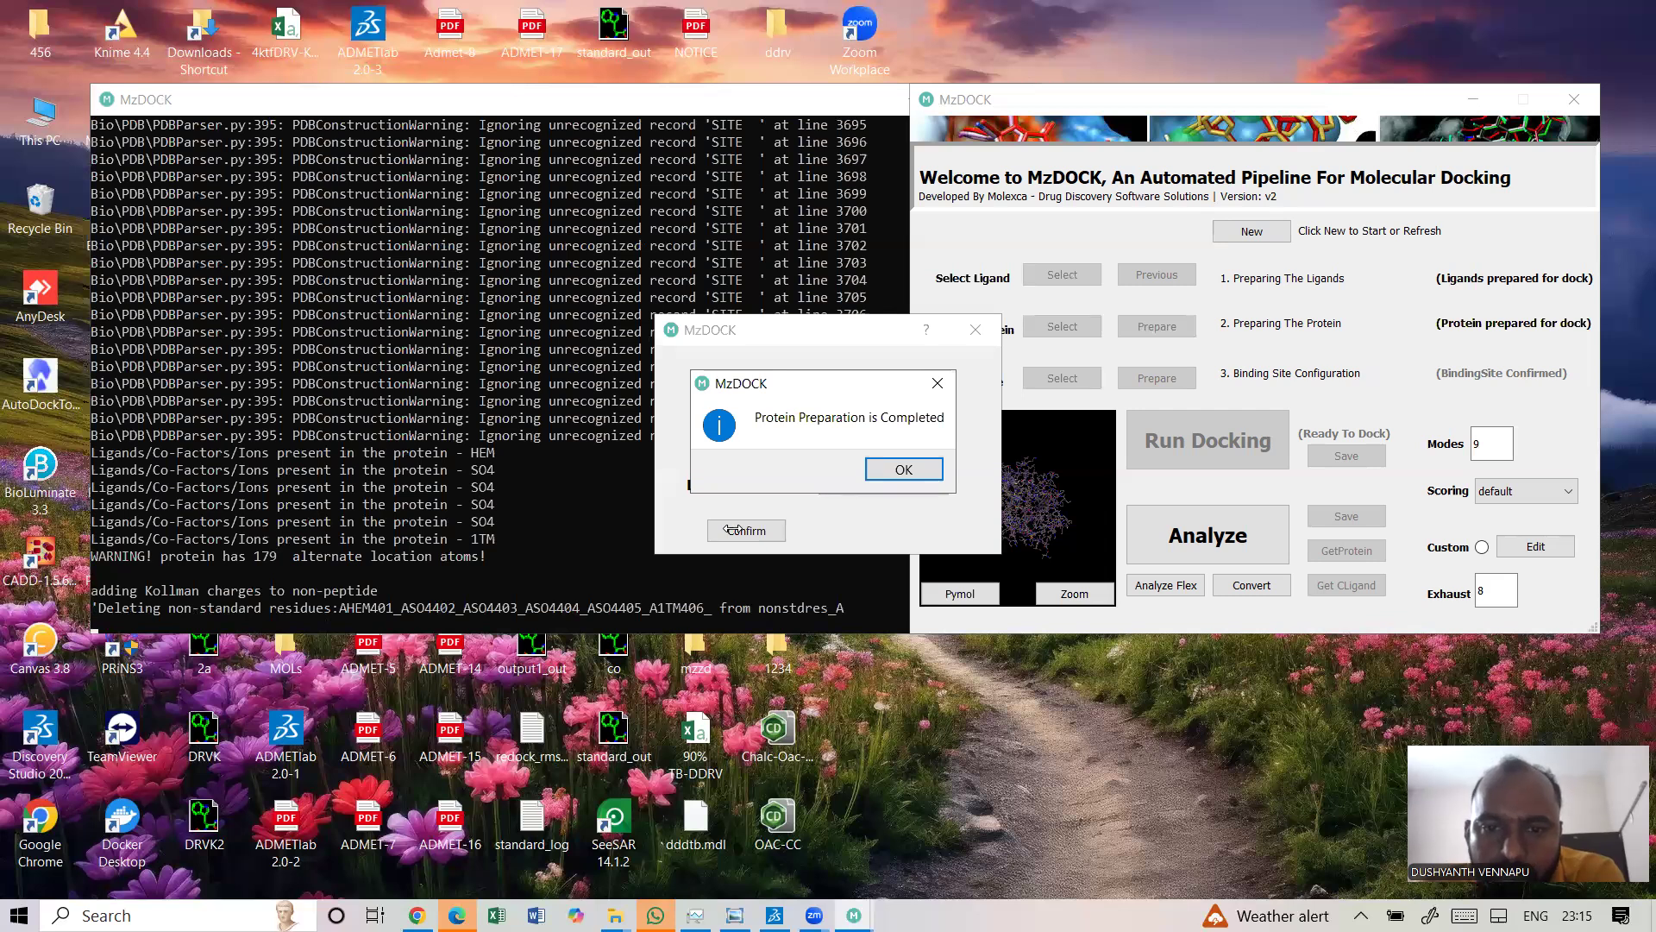
pyautogui.click(889, 474)
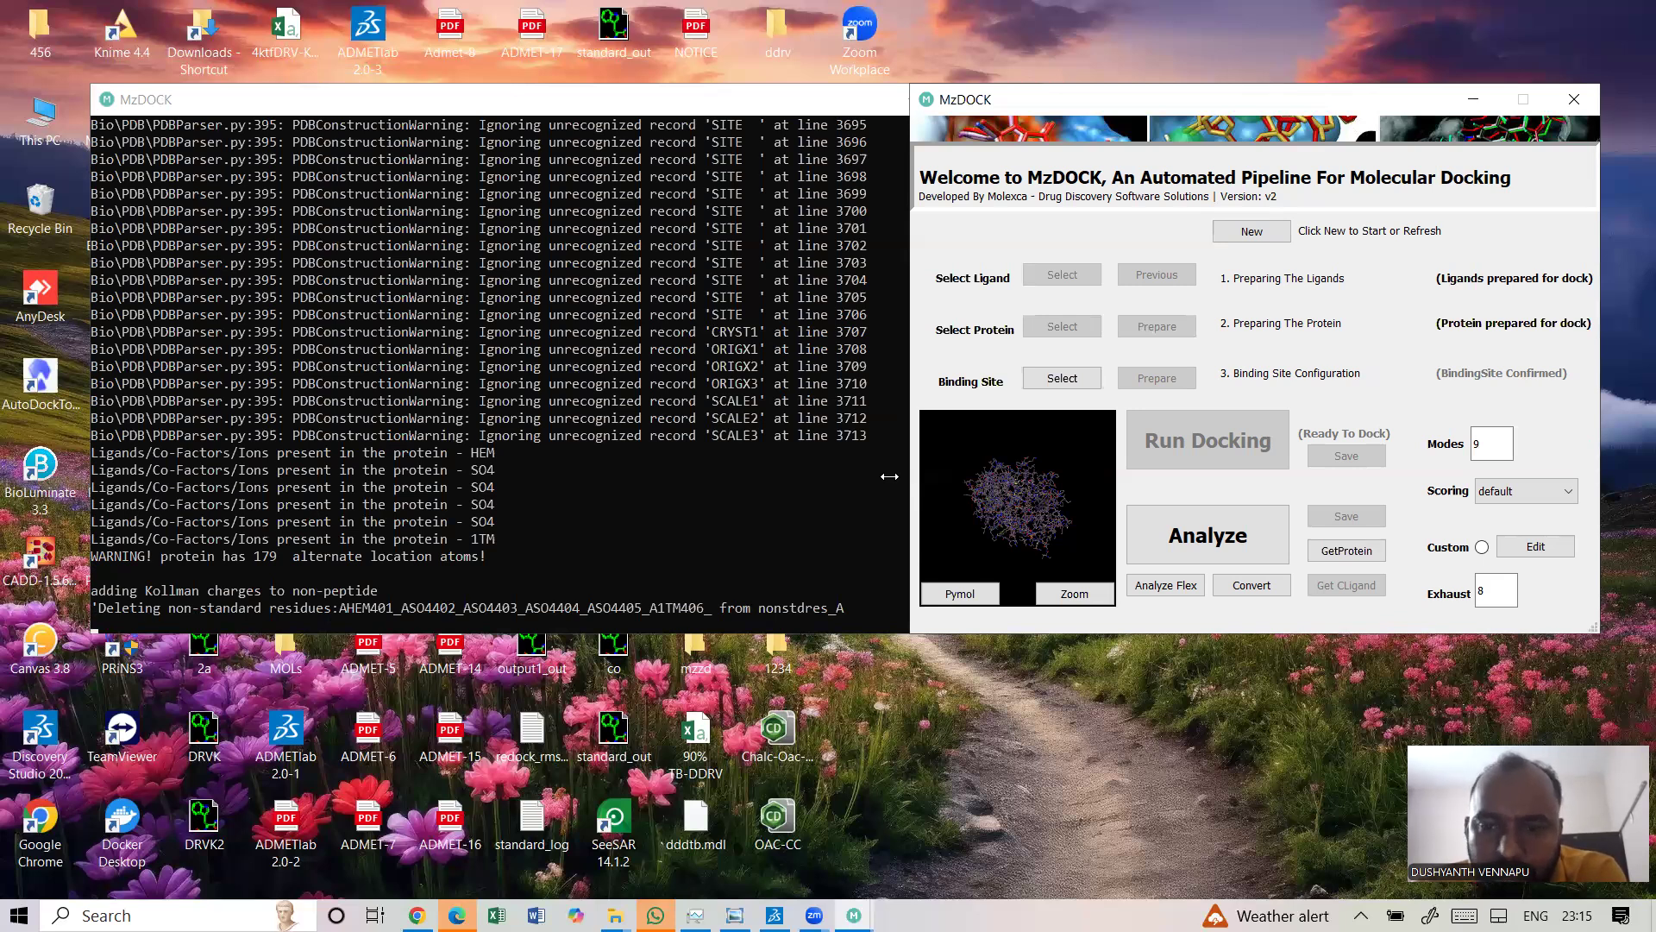
# Define the binding site around the co-crystallized ligand 1TM_A with a buffer space of 4 and prepare it for docking
pyautogui.click(1062, 380)
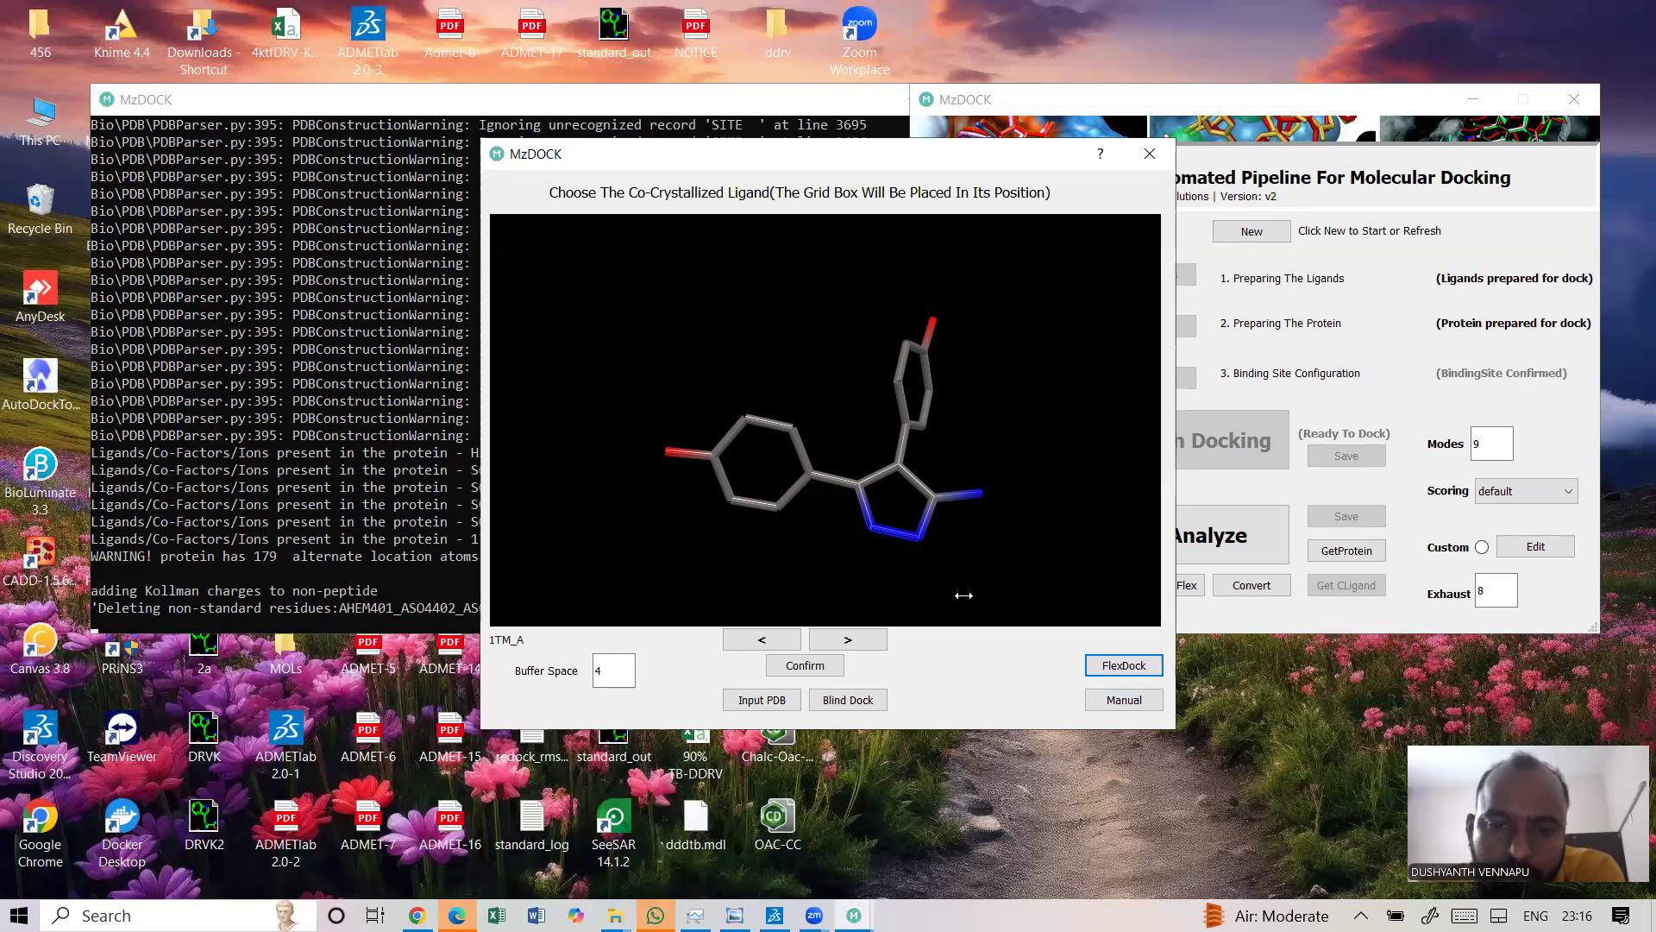
pyautogui.click(804, 662)
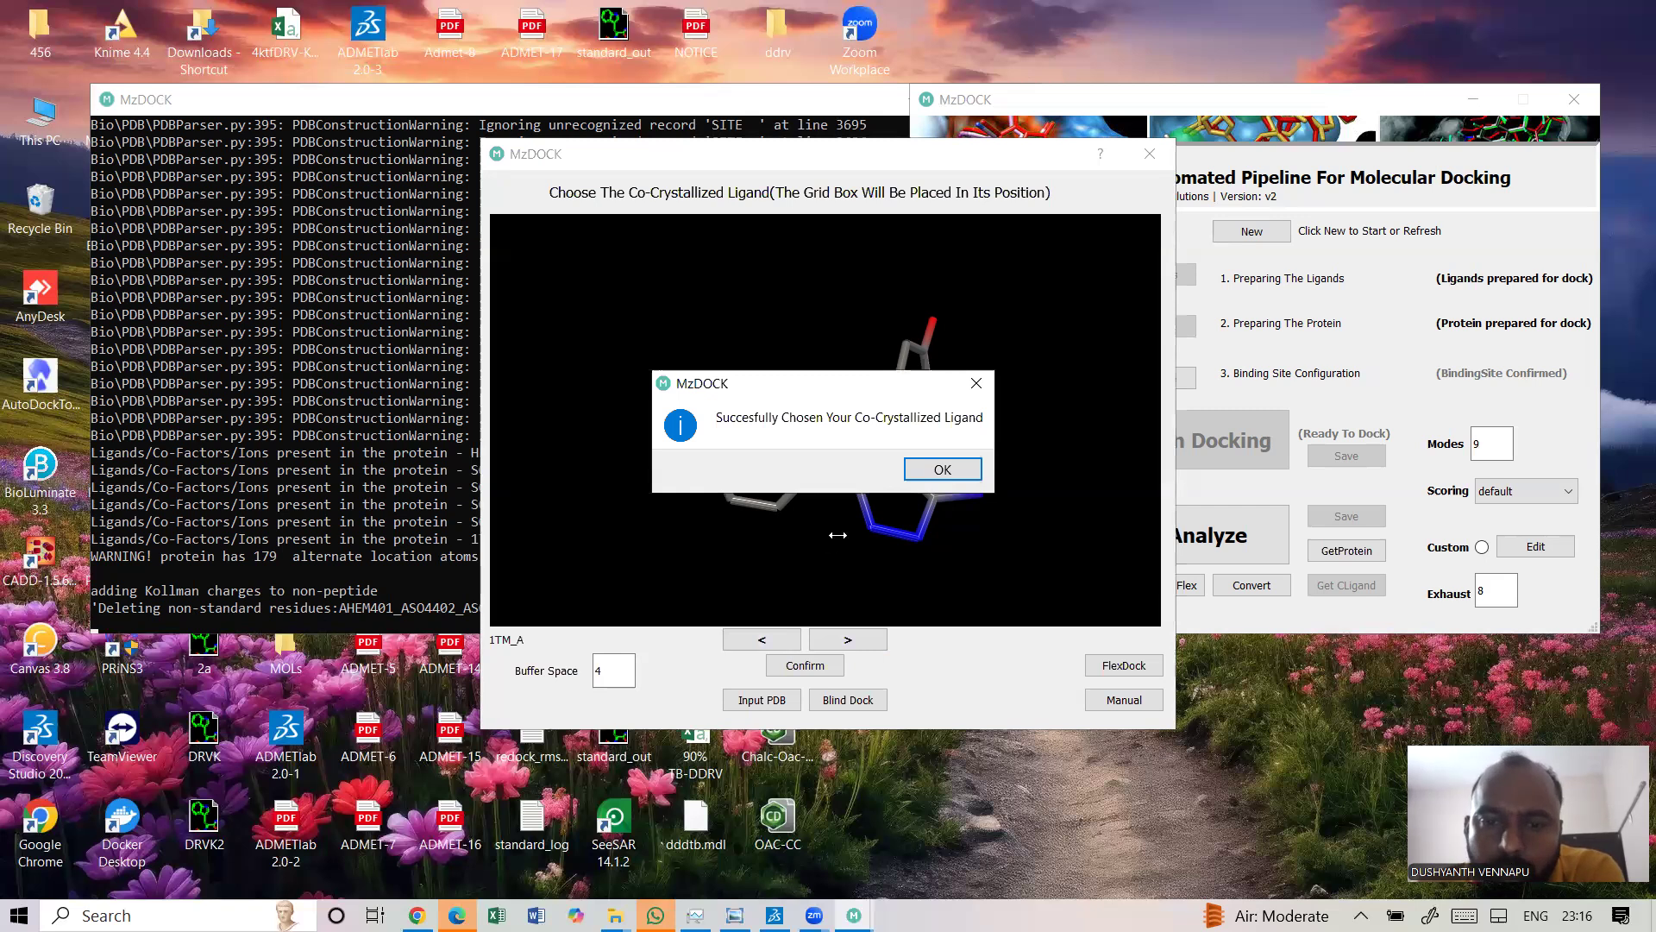
pyautogui.click(942, 469)
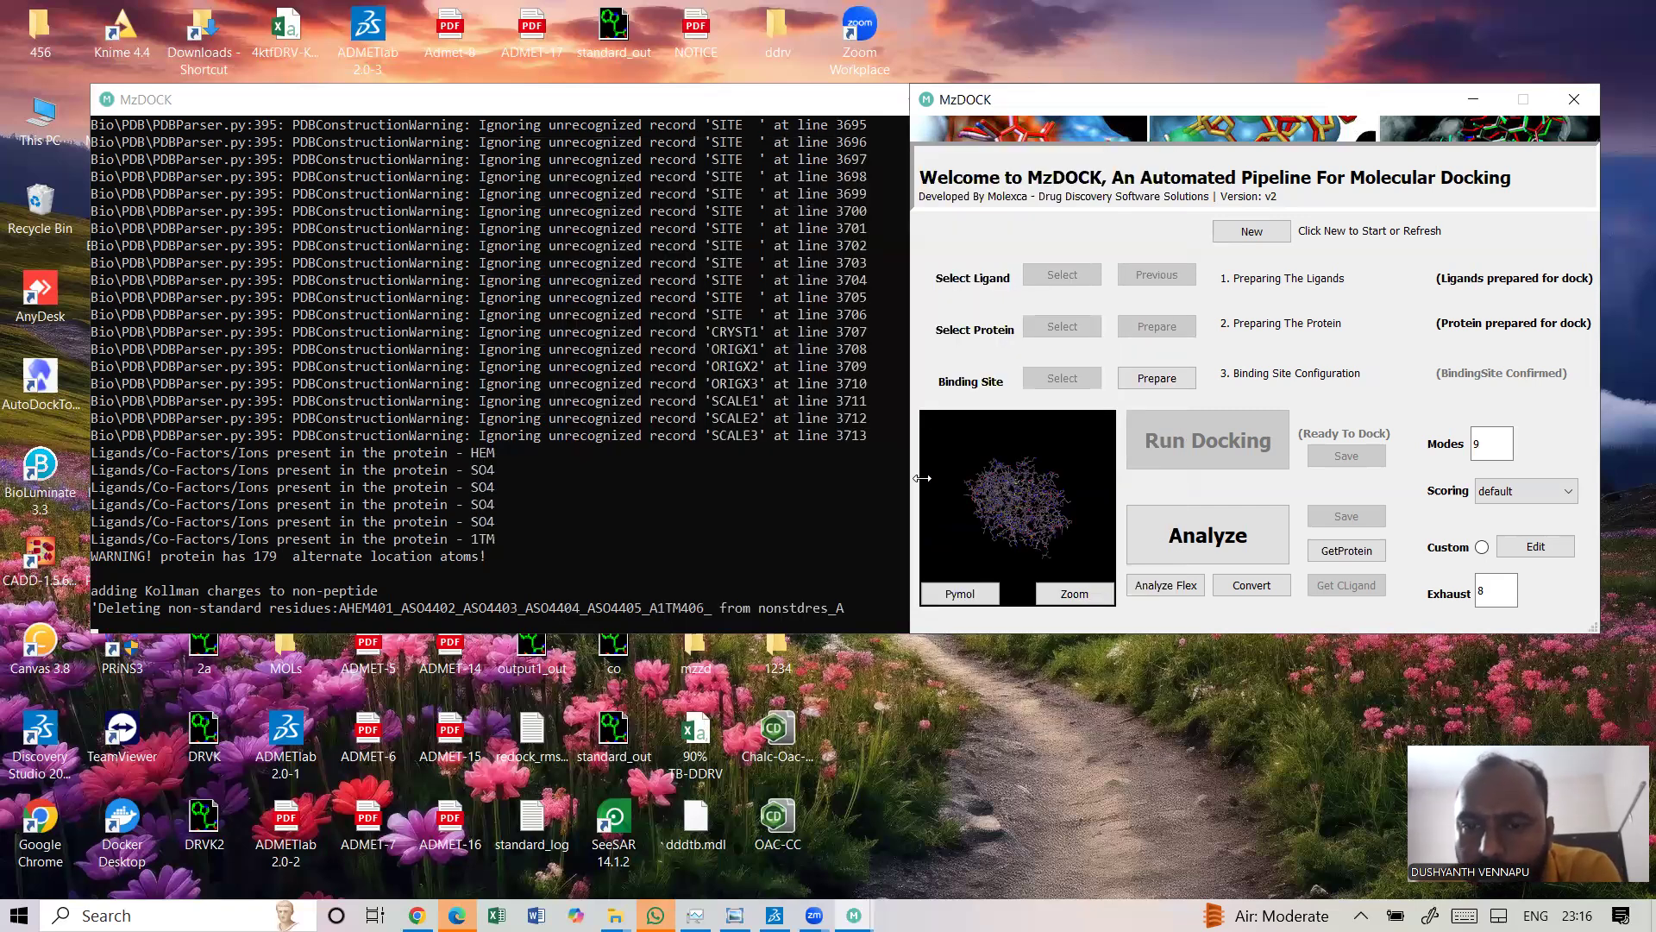
pyautogui.click(1145, 374)
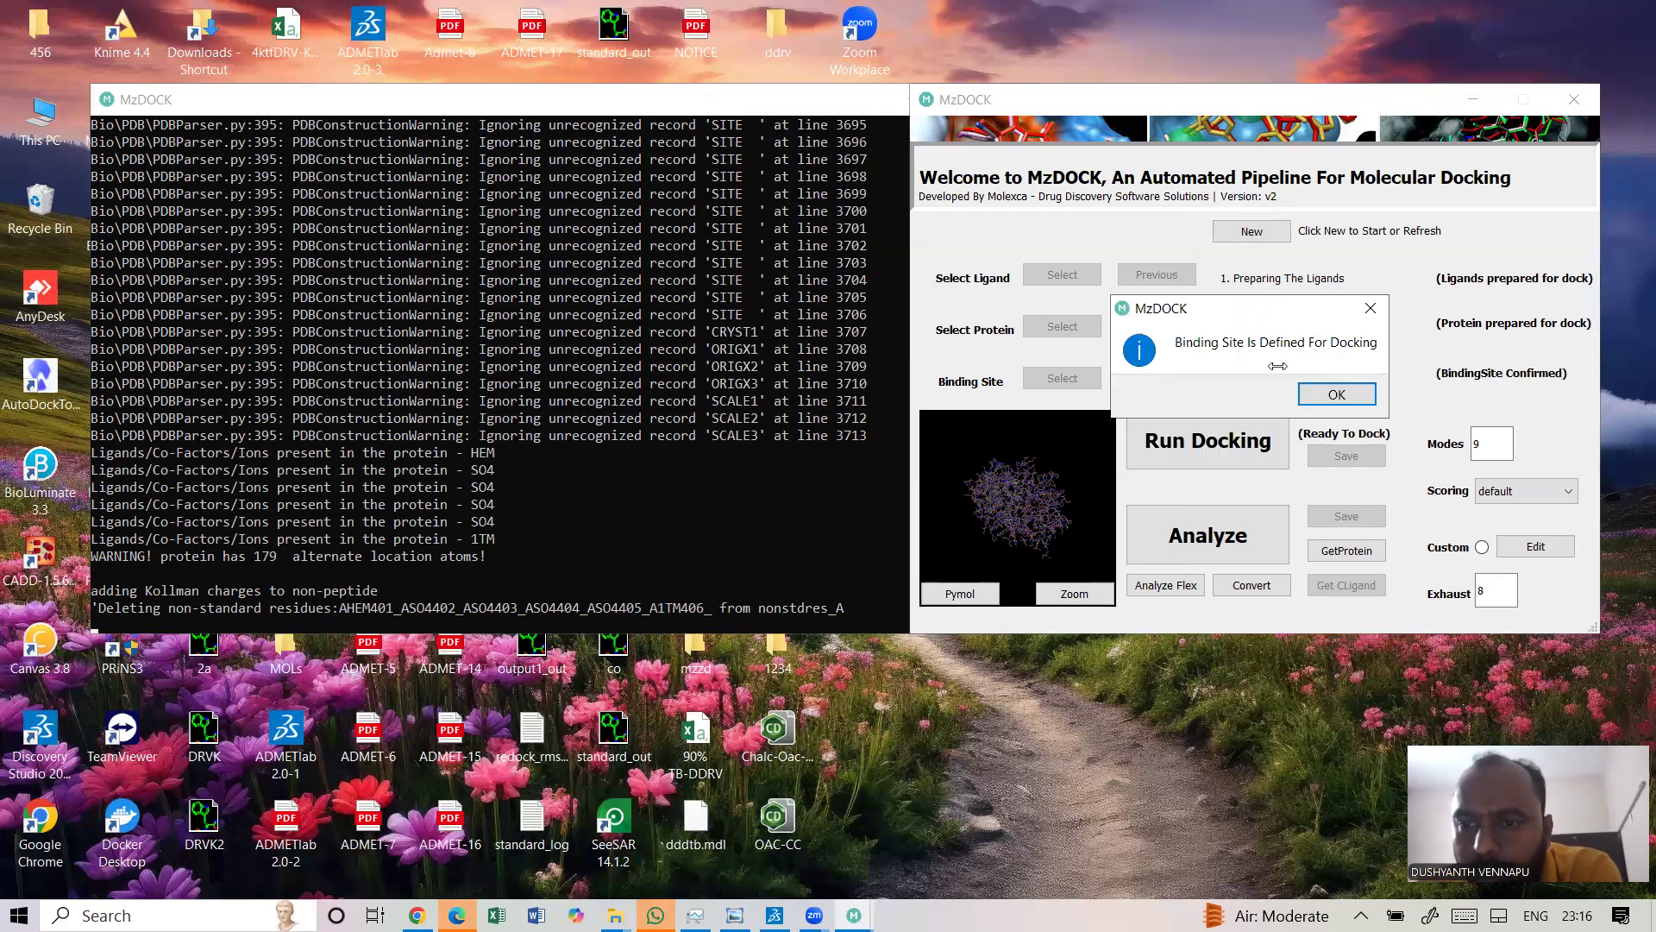
pyautogui.click(1321, 395)
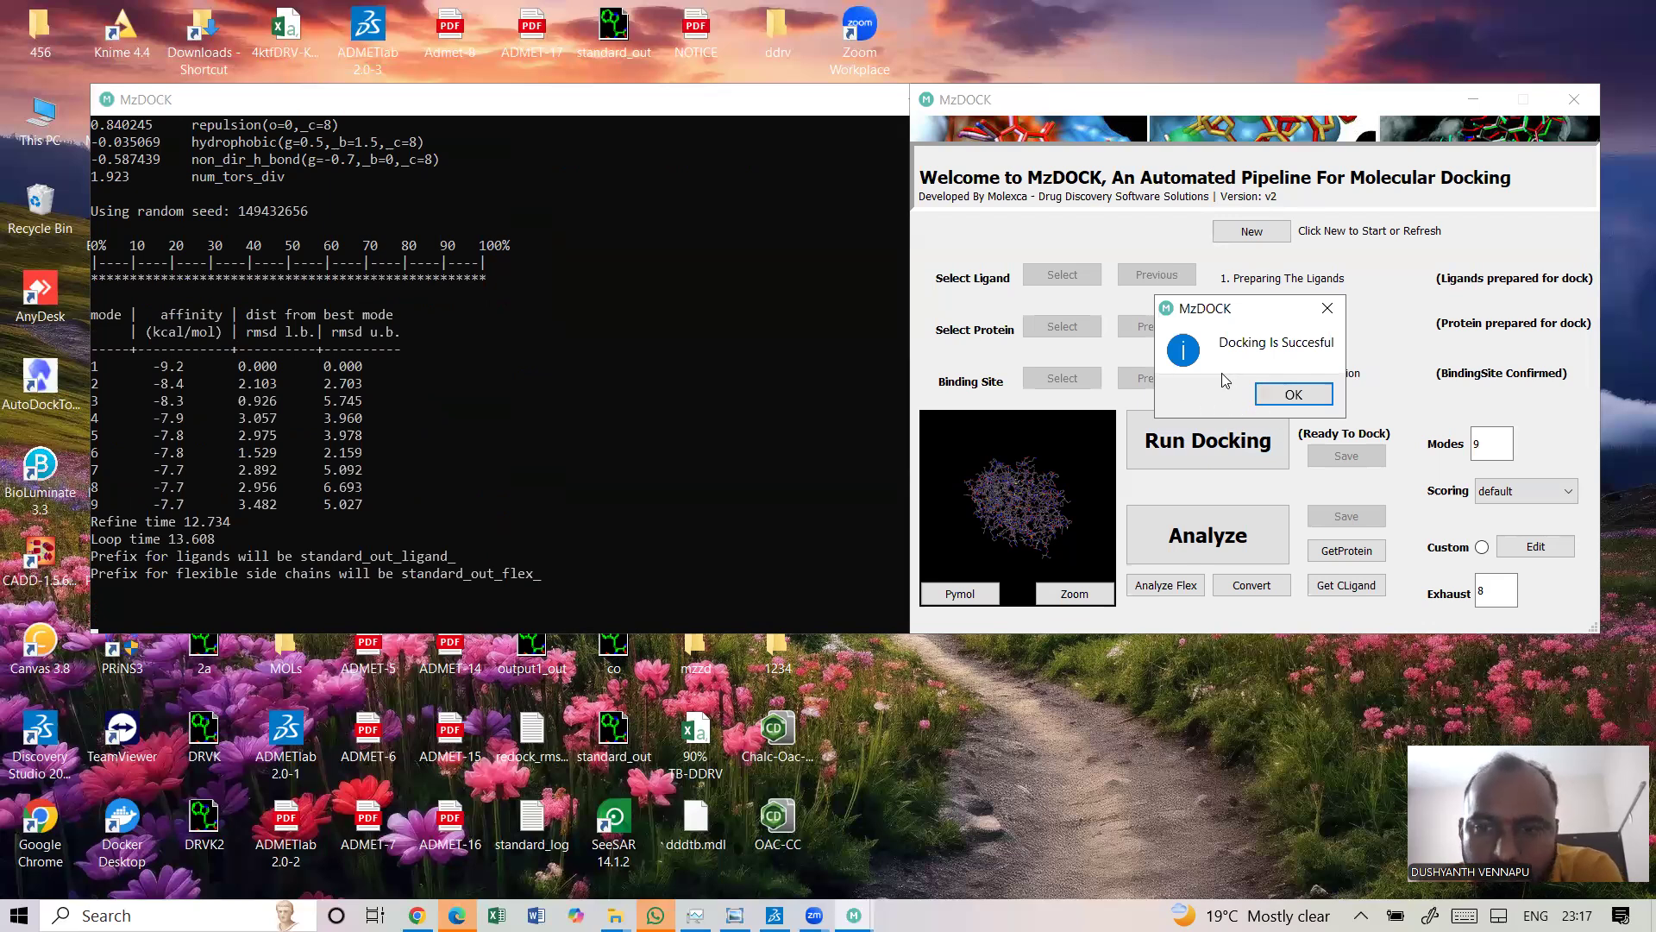
# Run the docking with co-crystal redocking and save the results in a new Desktop folder named utube
pyautogui.click(1272, 391)
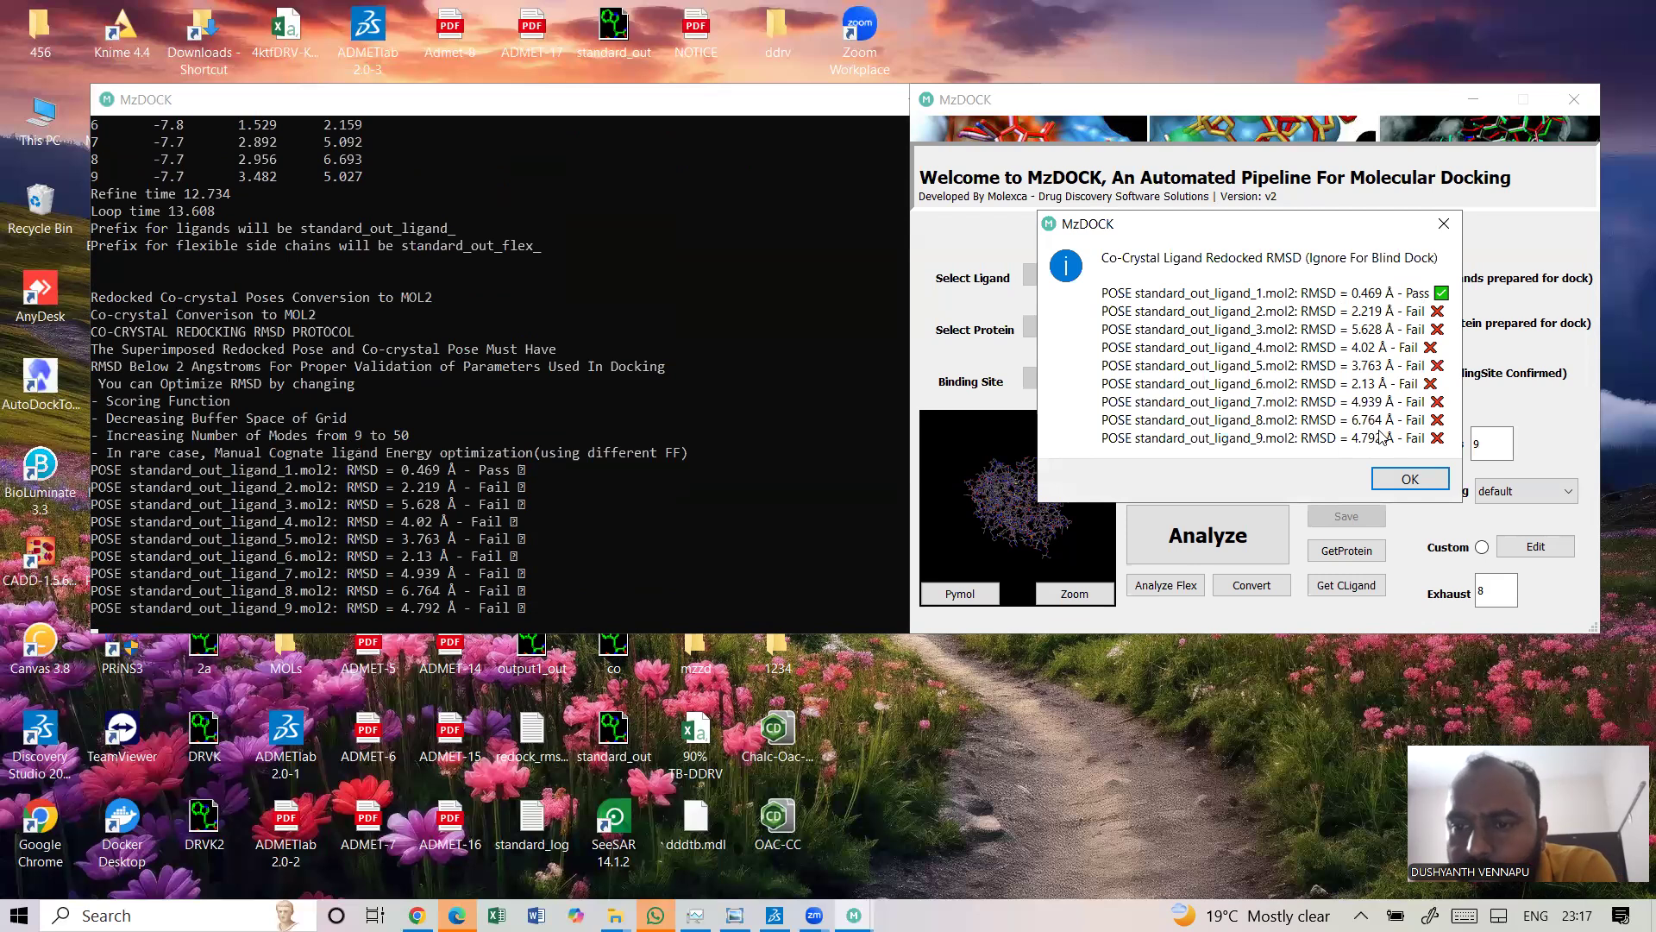
pyautogui.click(1408, 481)
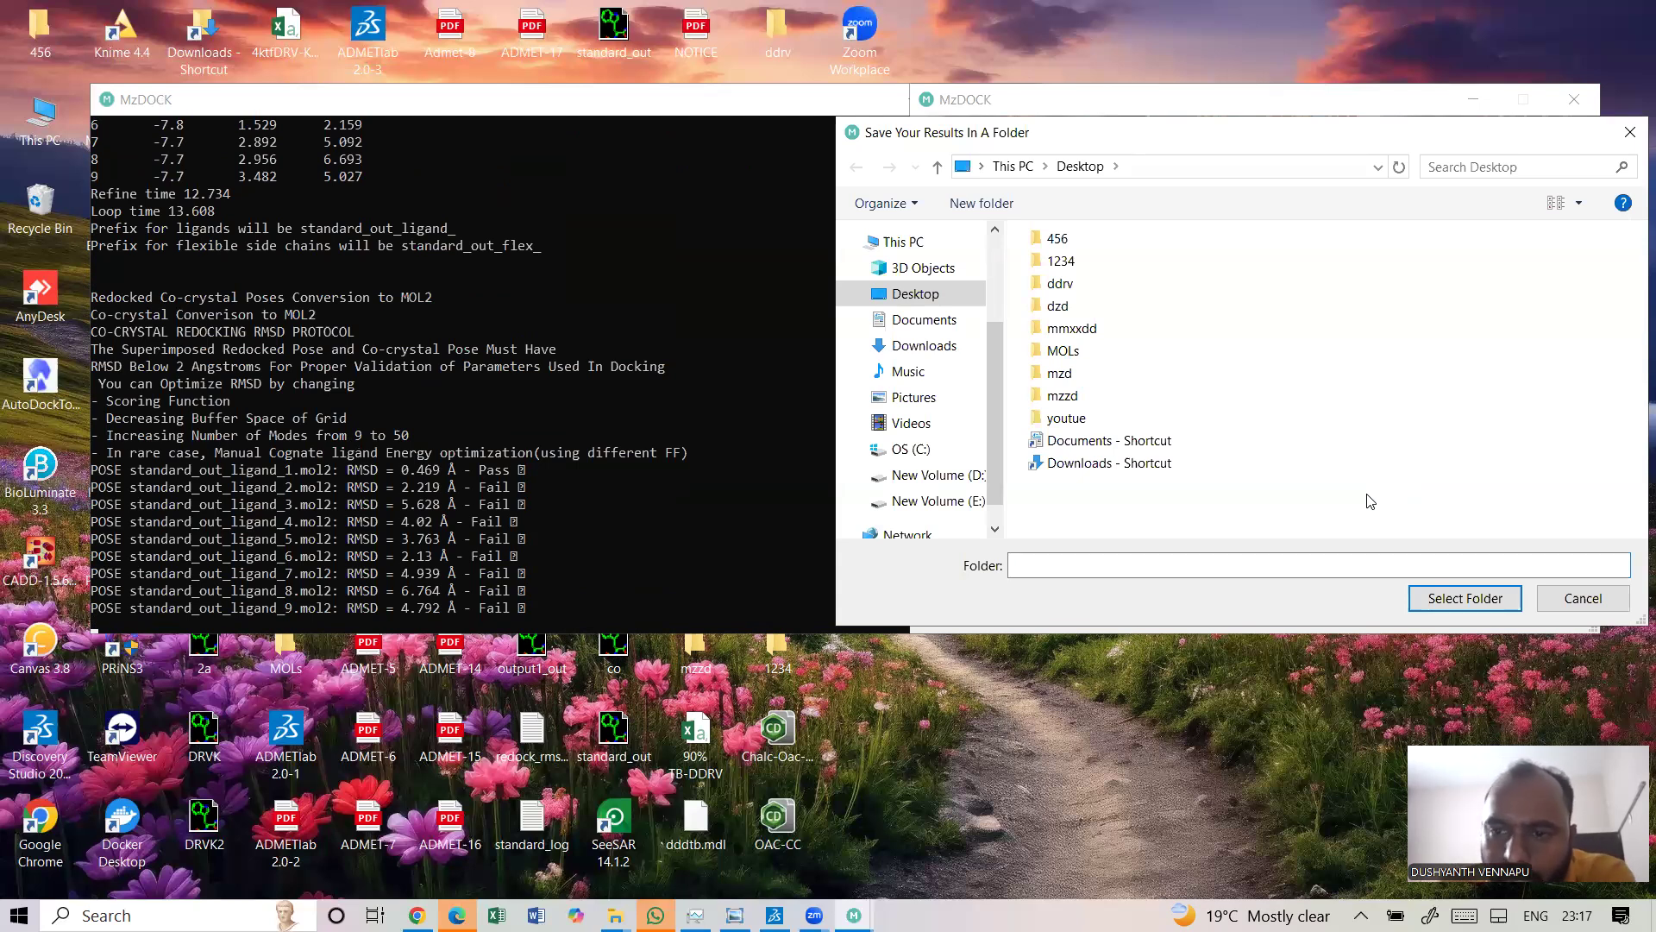
pyautogui.rightClick(1368, 499)
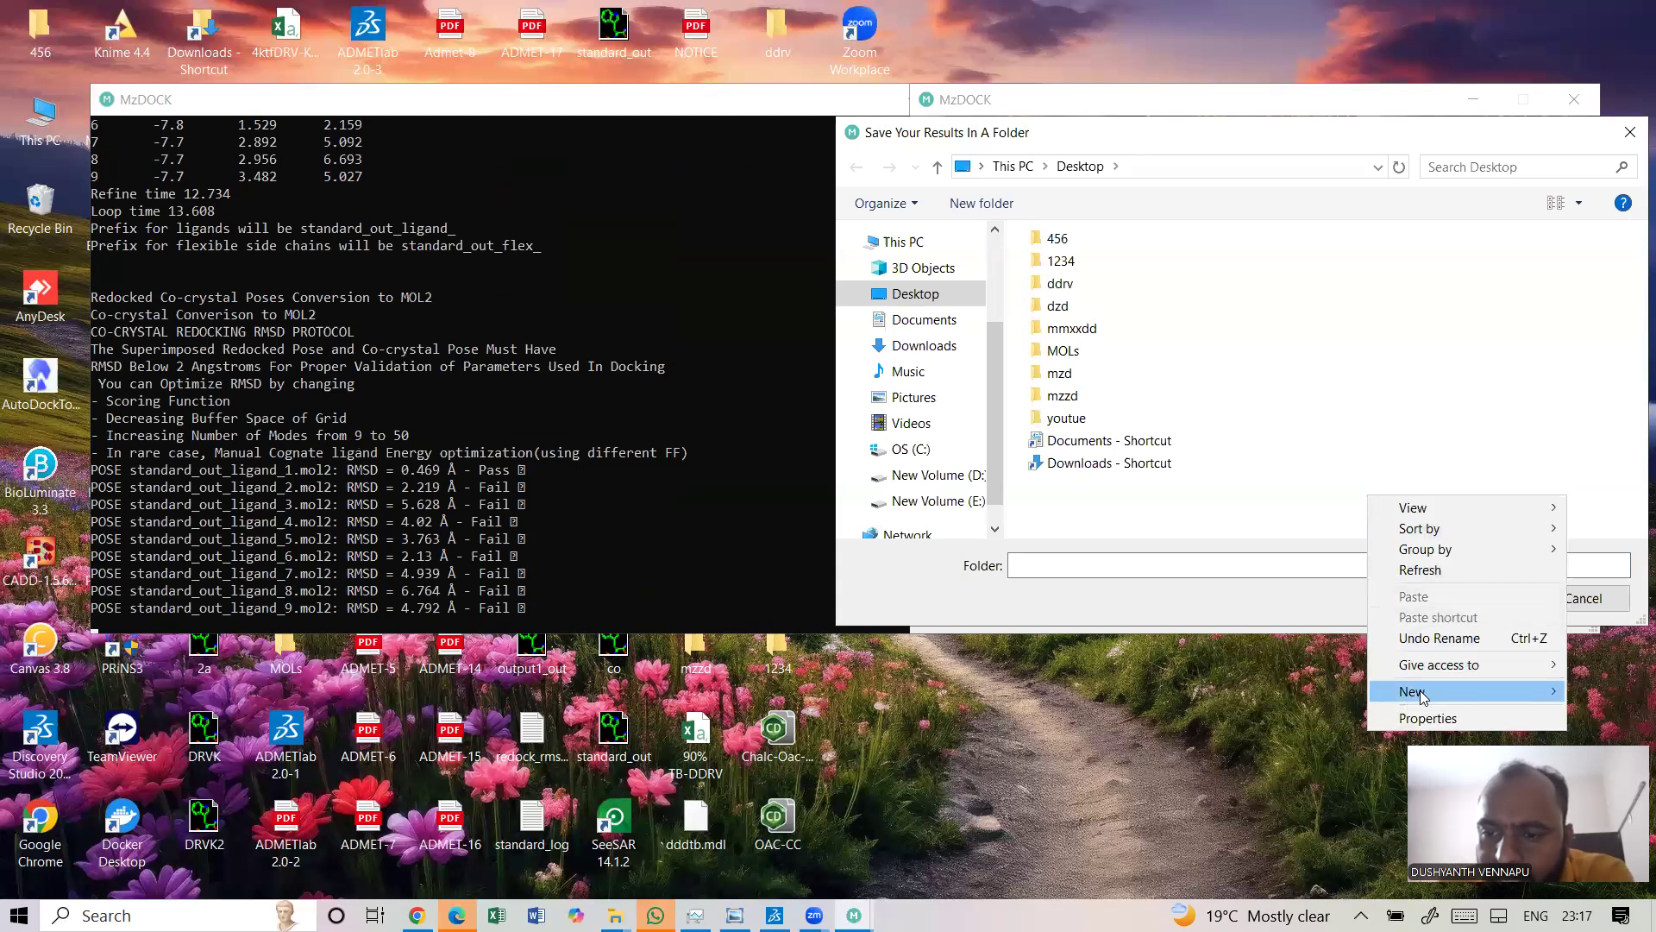
pyautogui.moveTo(1422, 695)
pyautogui.click(1186, 392)
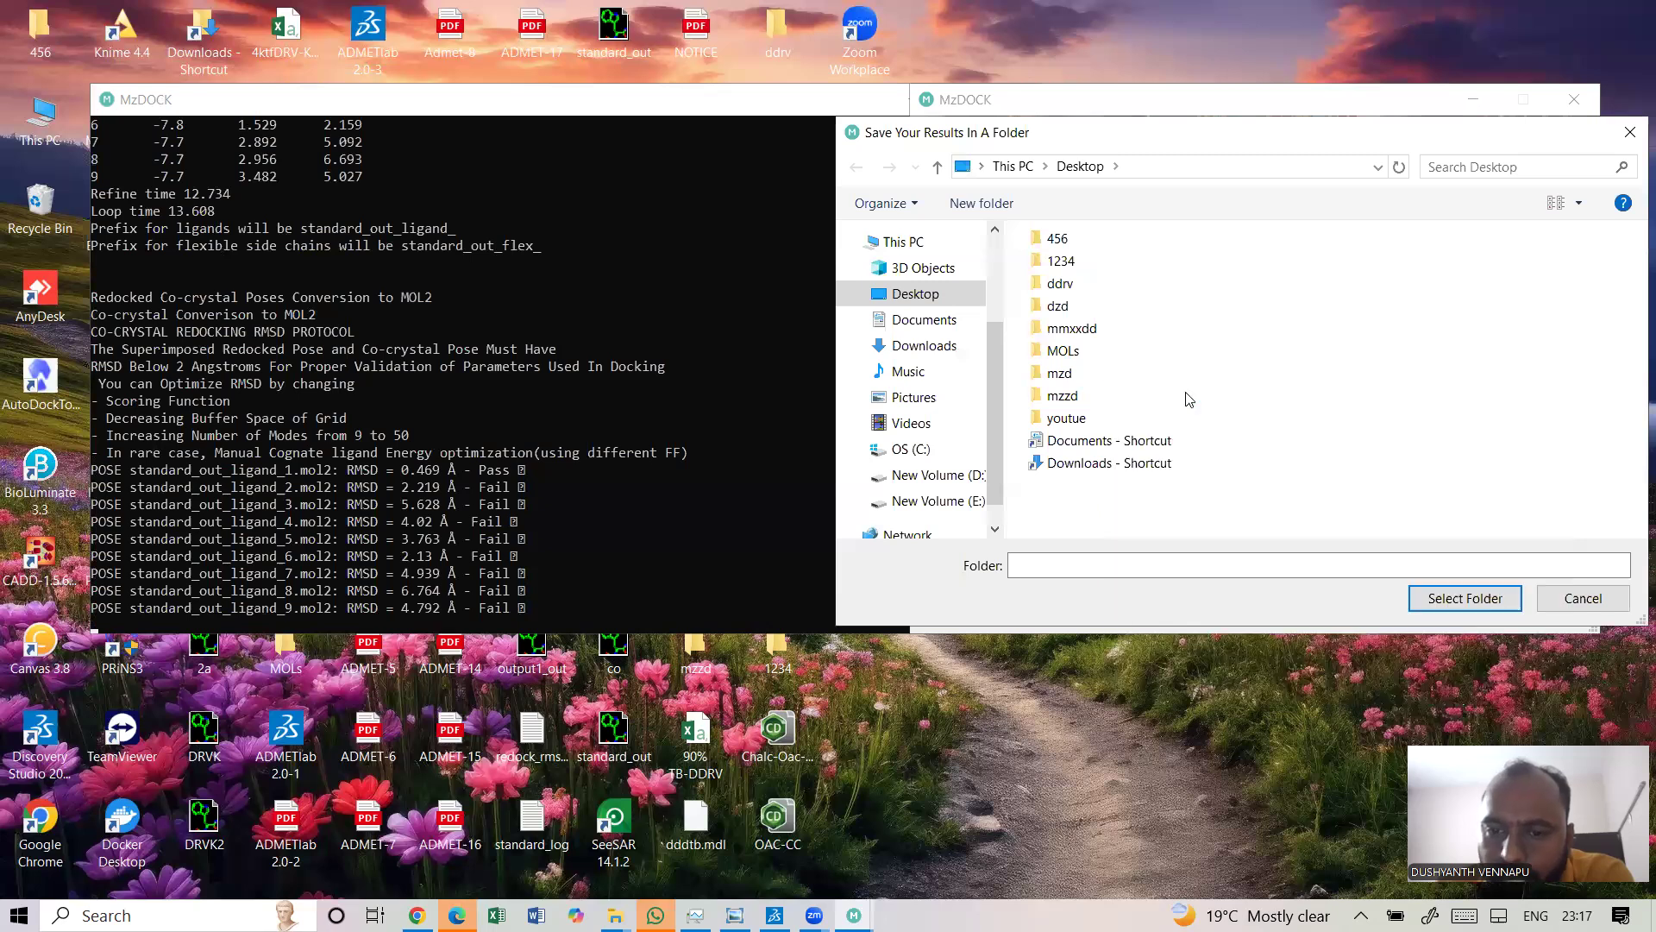
pyautogui.write('u')
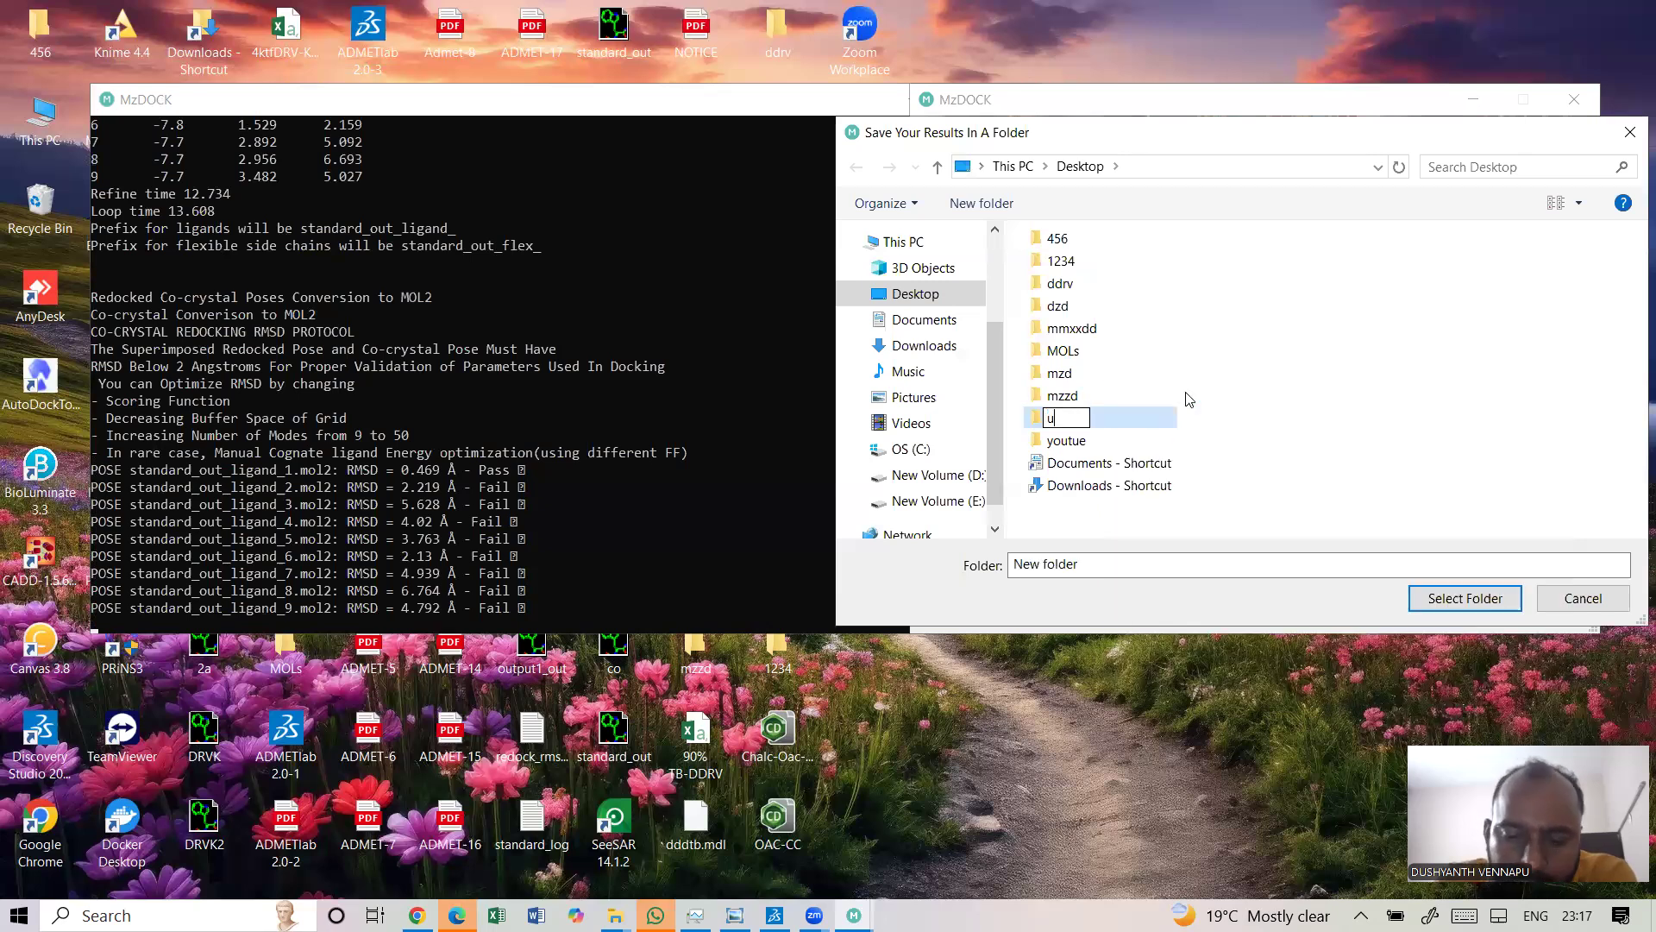
pyautogui.write('tube')
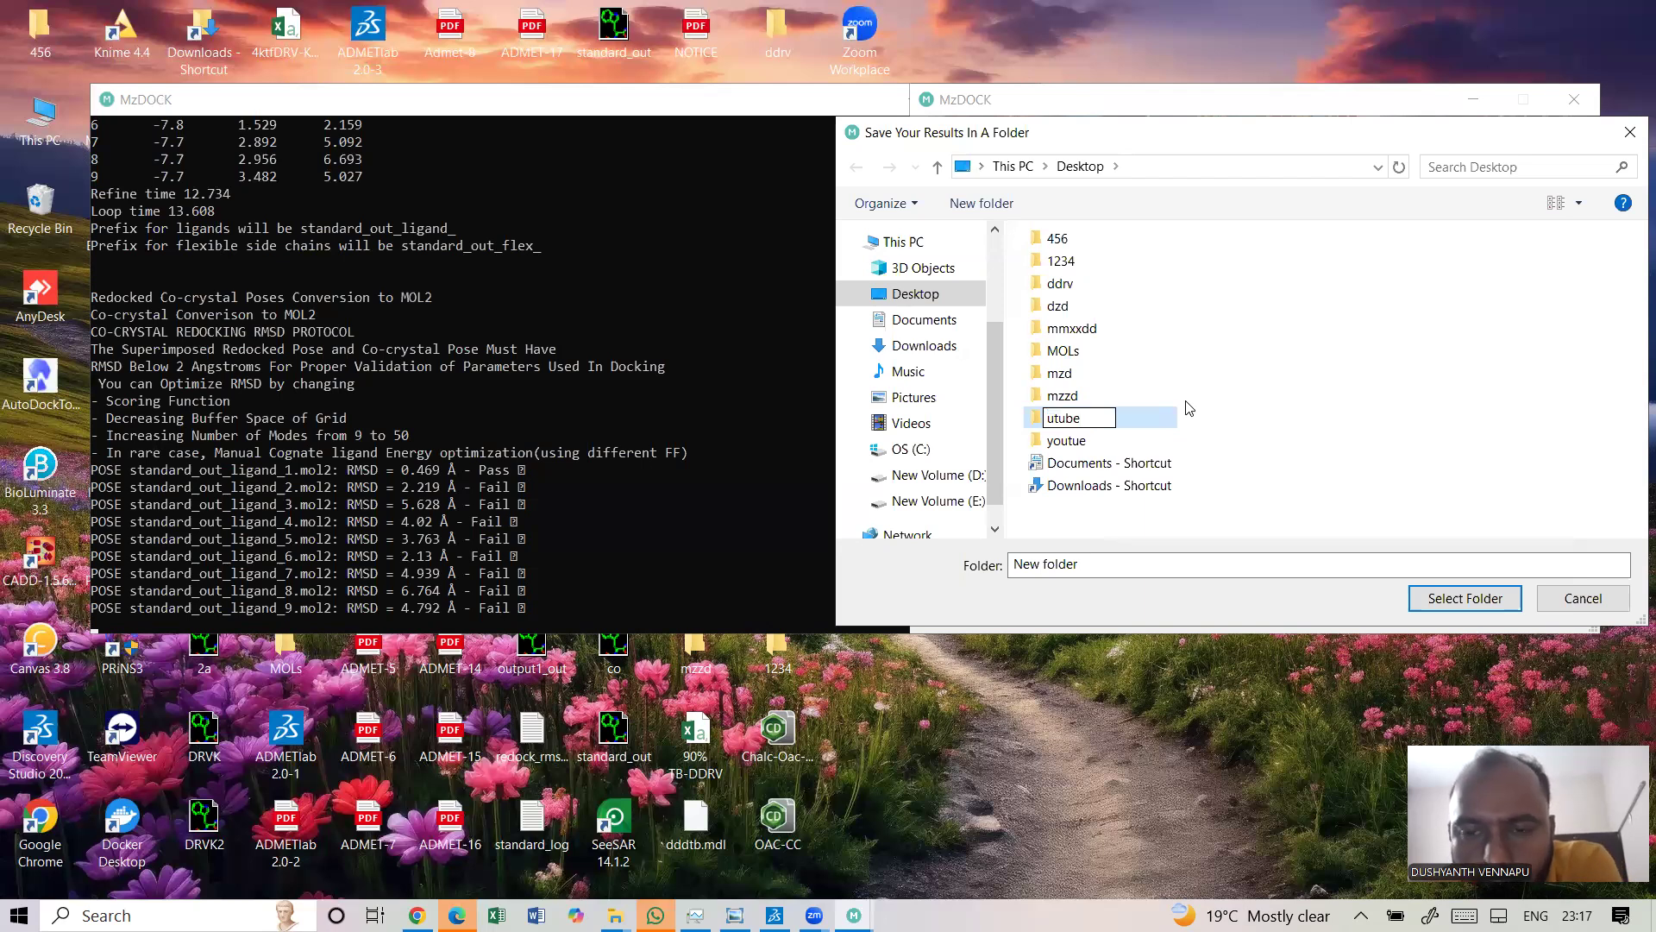
pyautogui.click(1153, 427)
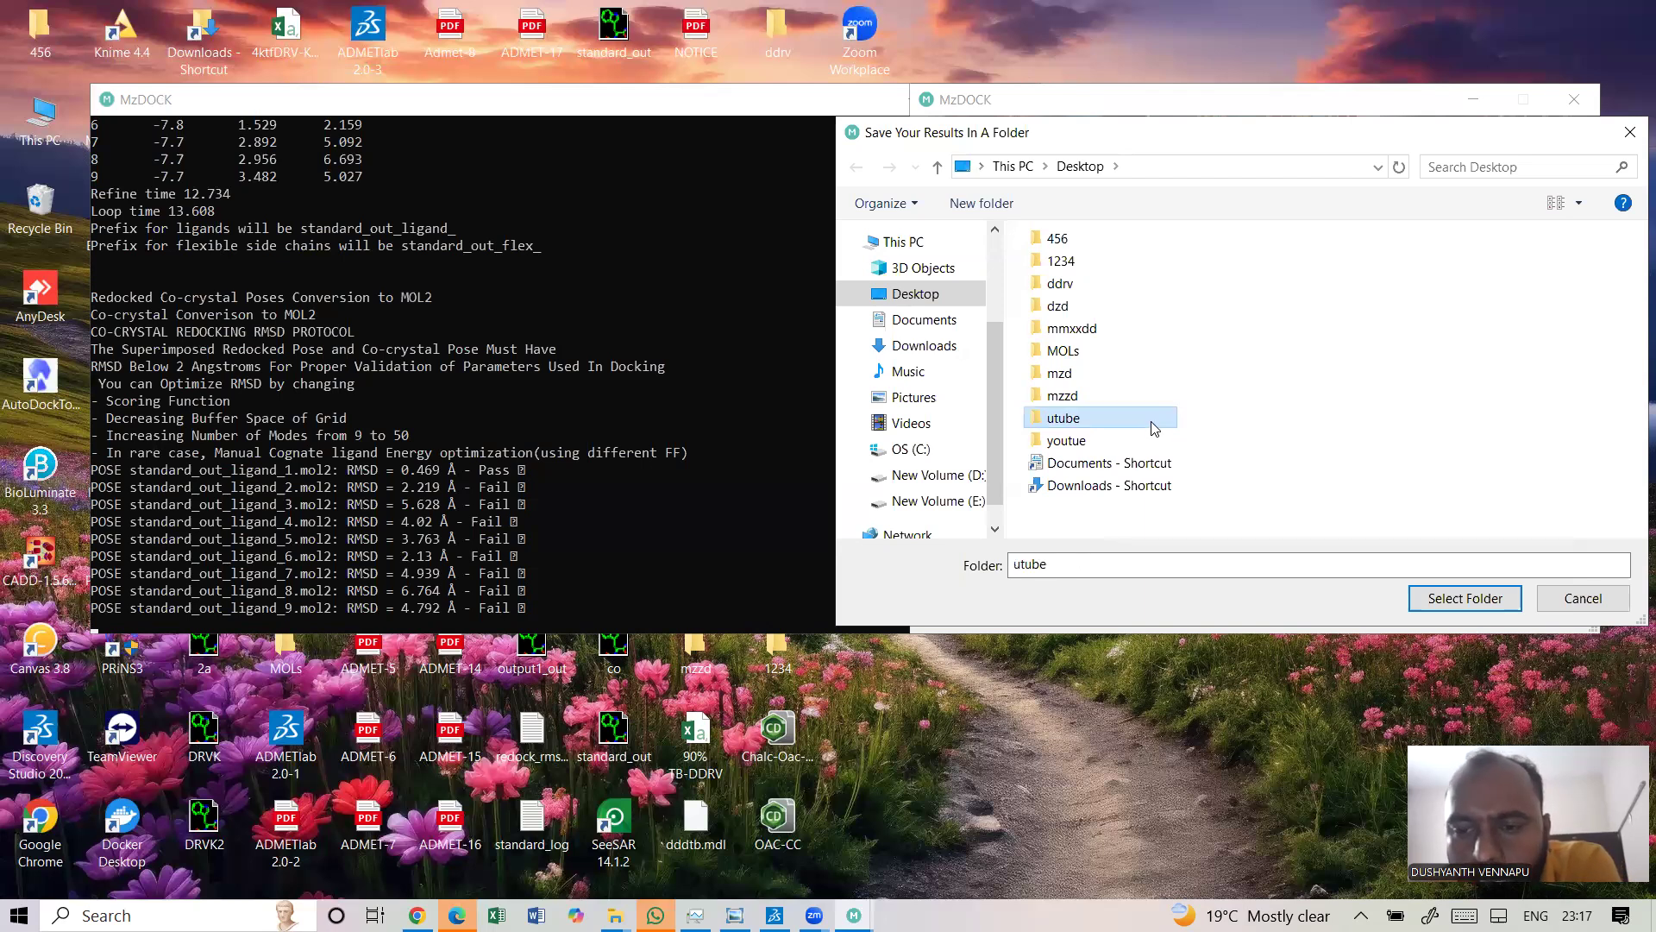
pyautogui.click(1439, 603)
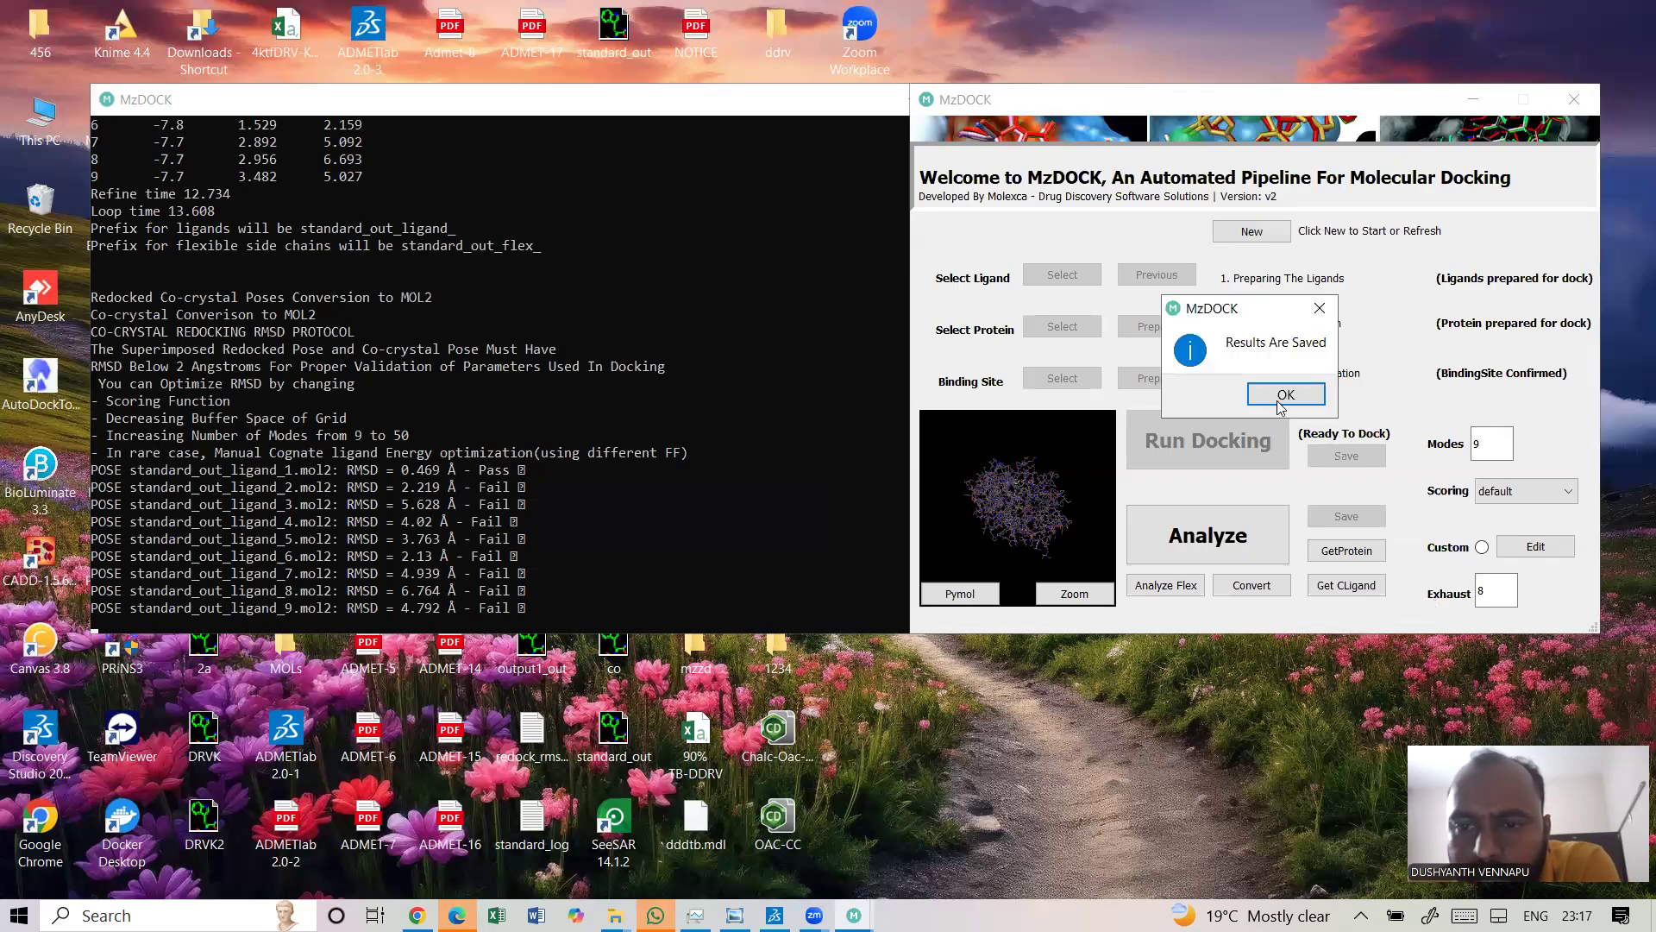
pyautogui.click(1285, 395)
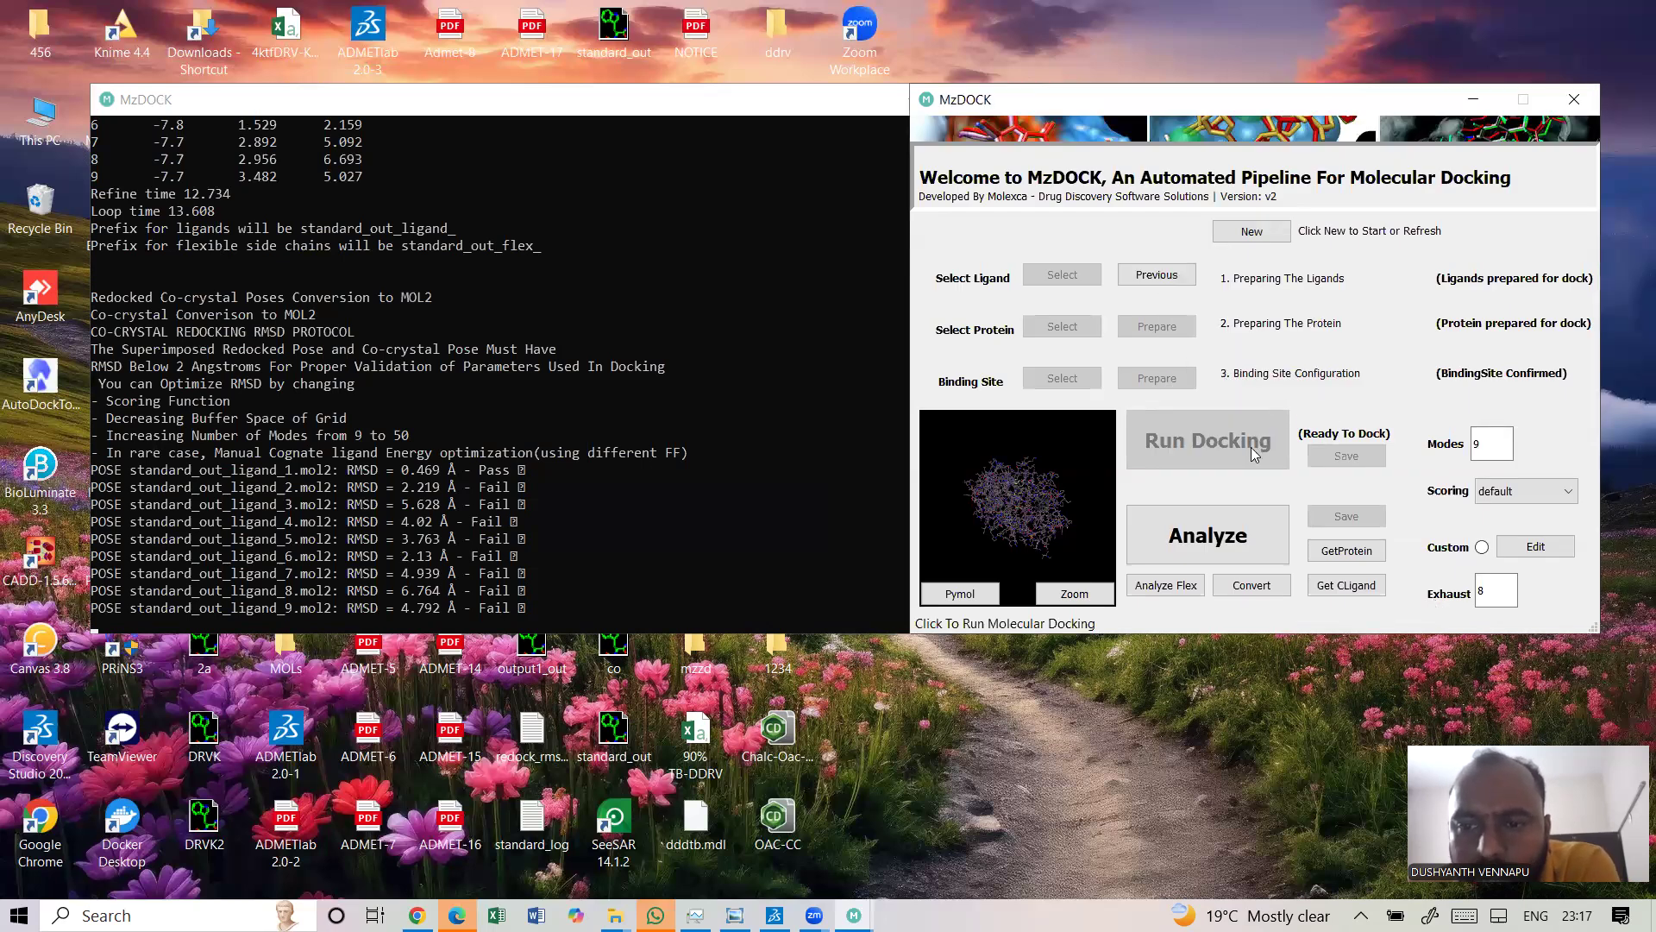
# Analyze the docked complex using the 11_out output from the utube folder and the pose 11_out_ligand_1
pyautogui.click(1231, 524)
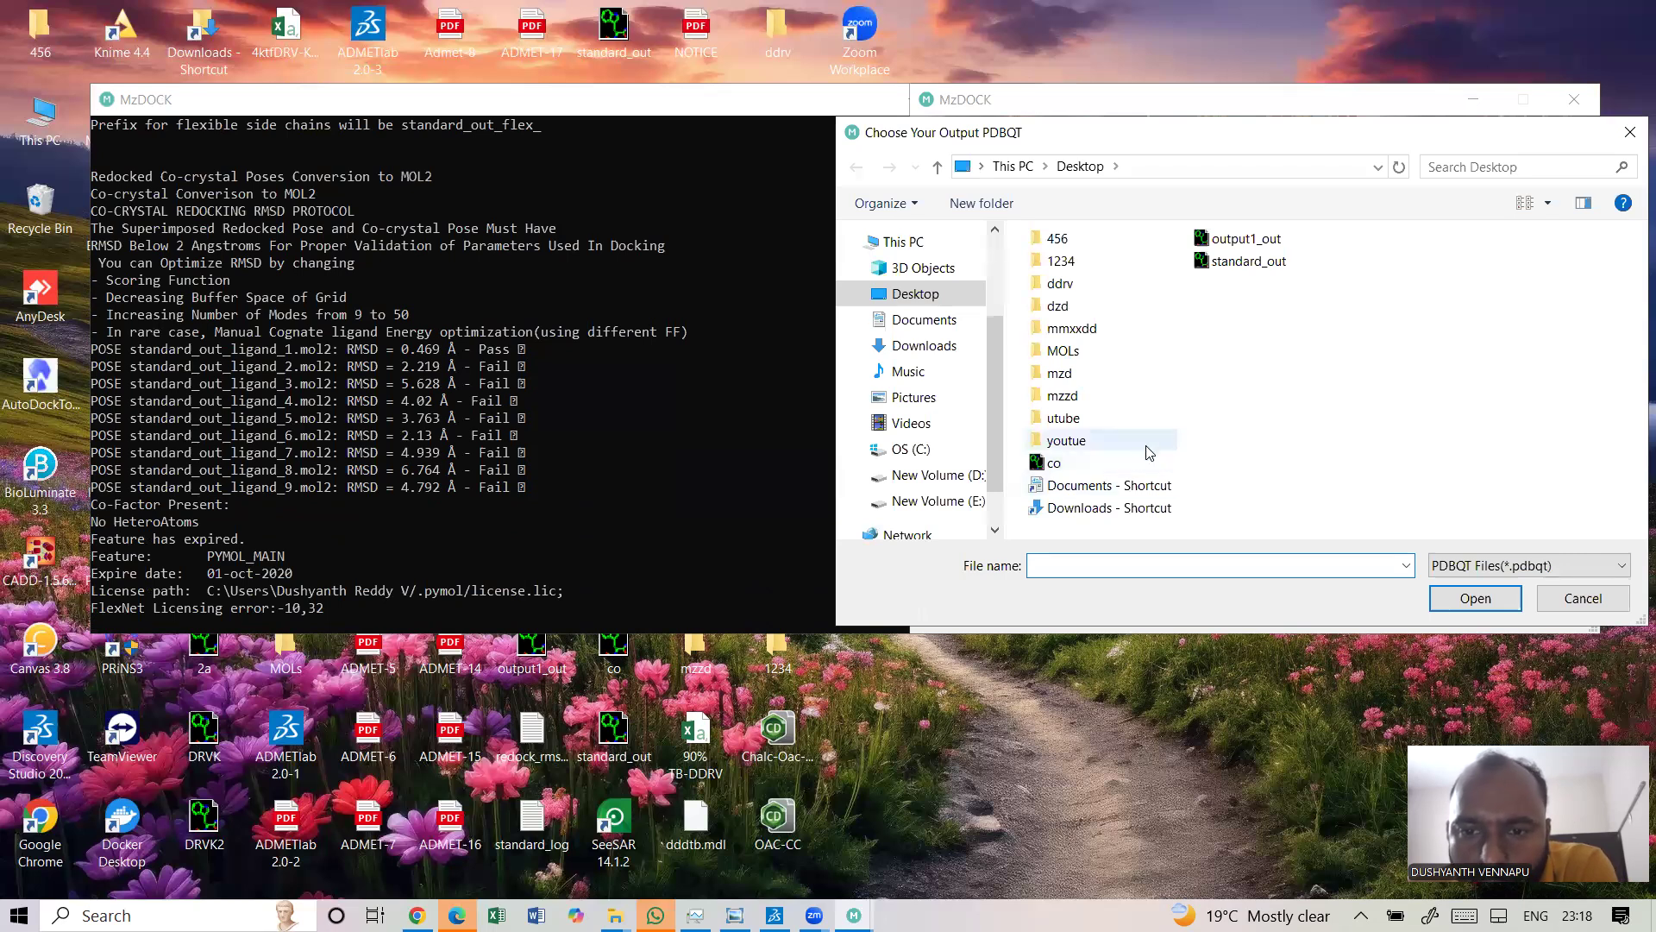
pyautogui.click(1104, 419)
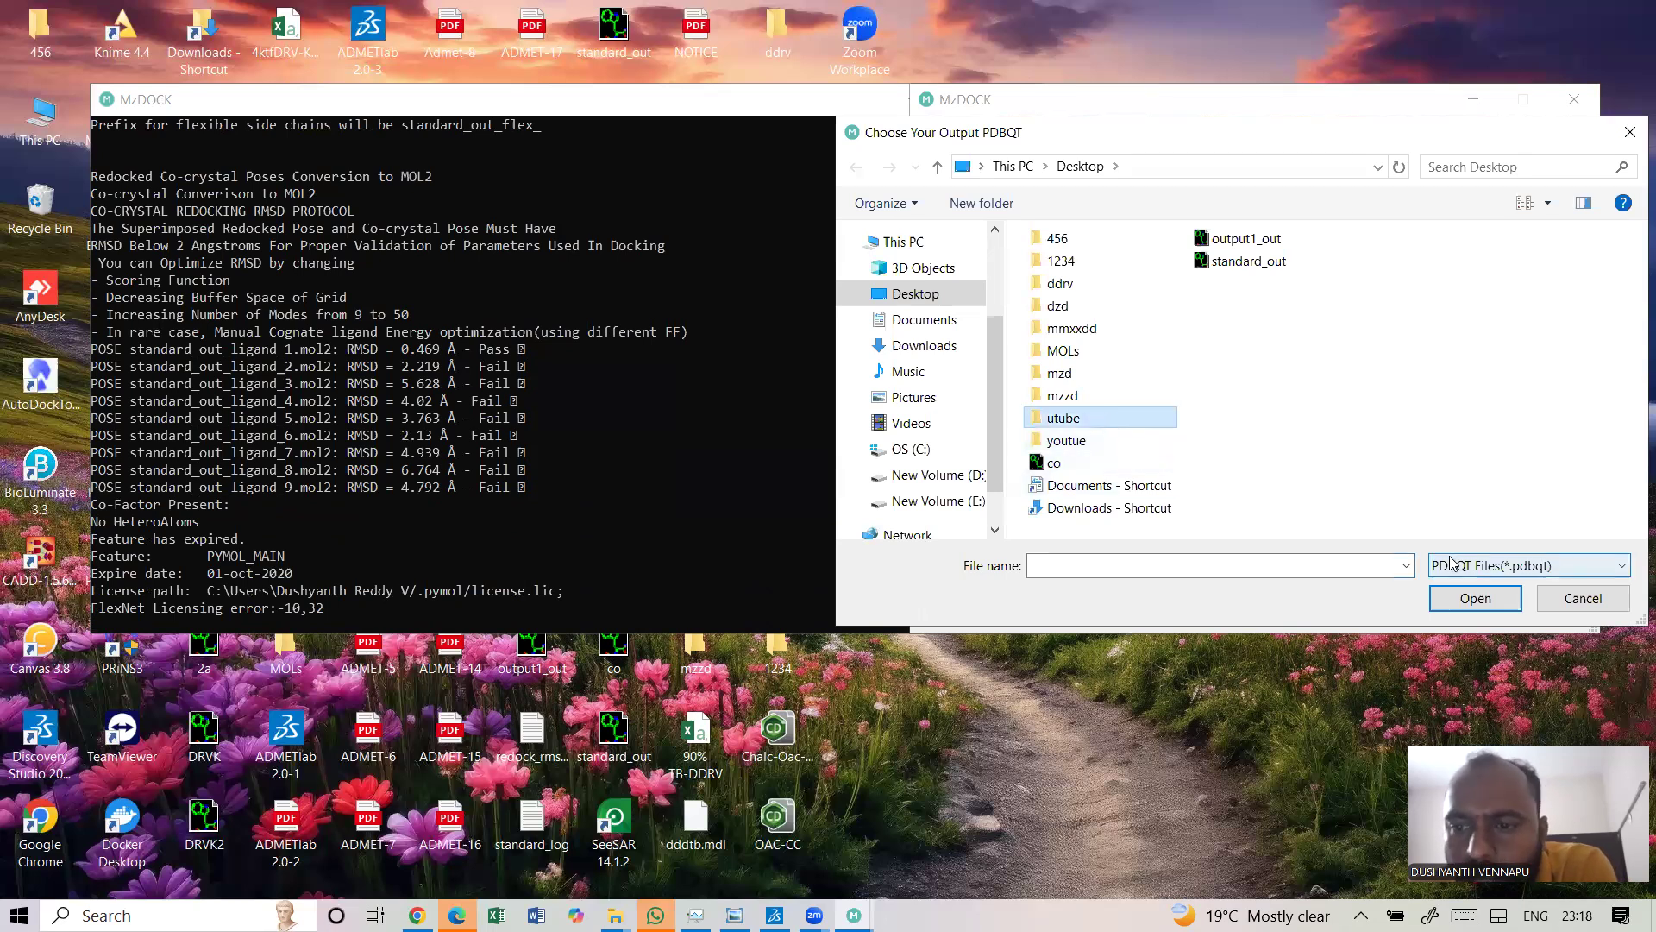
pyautogui.click(1464, 604)
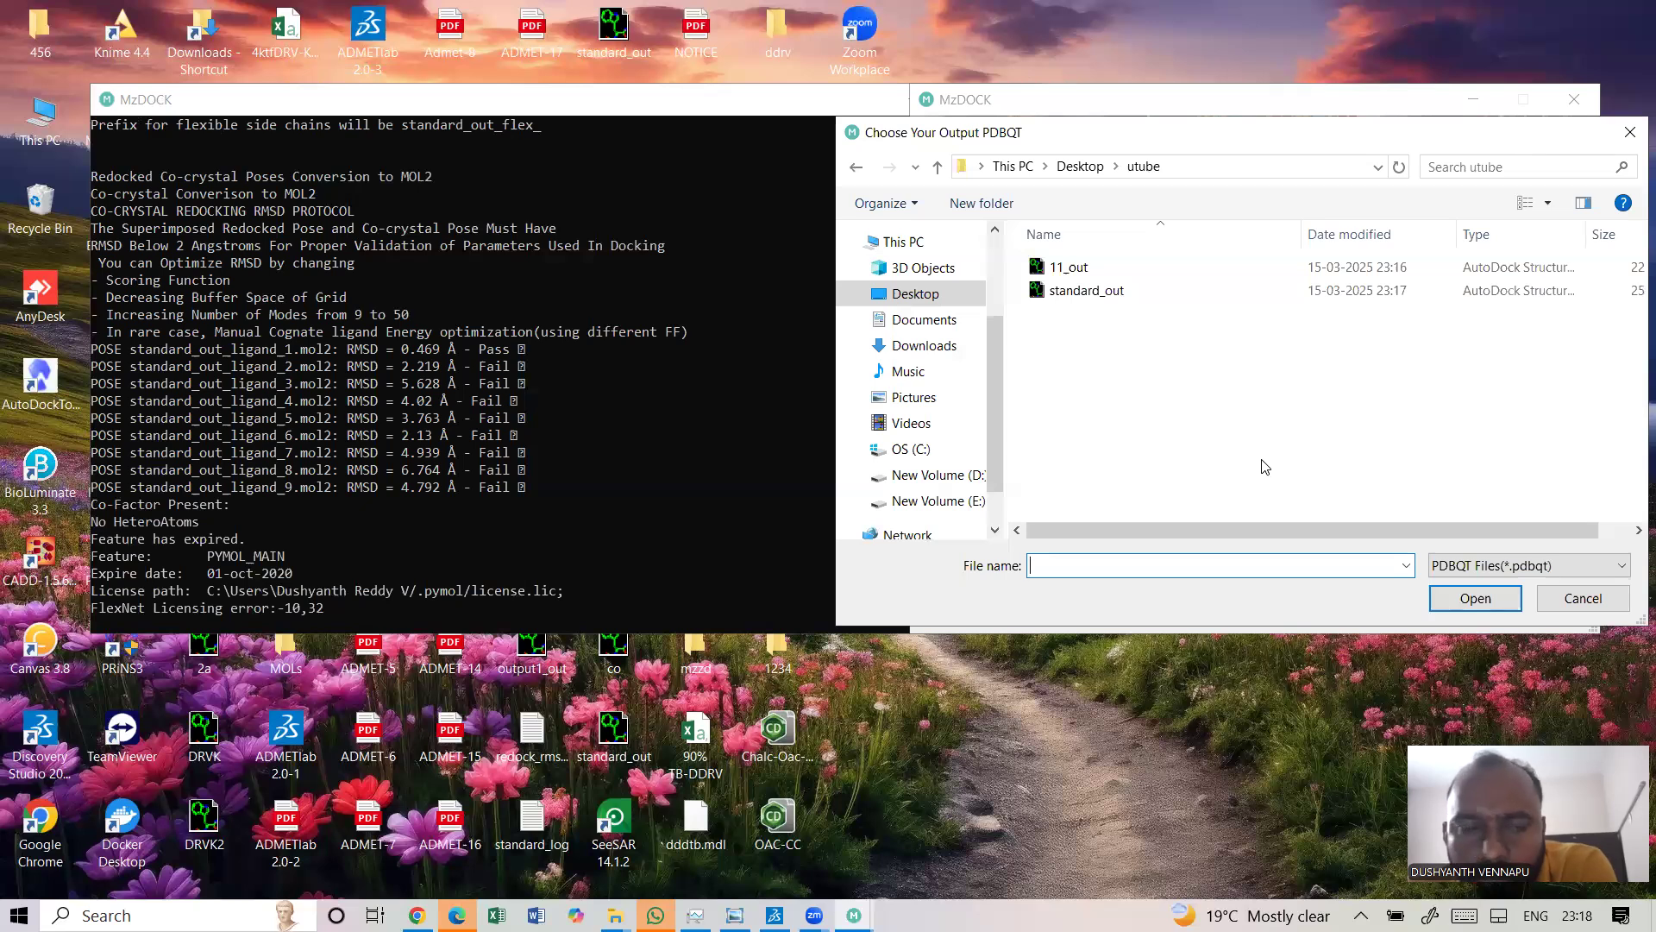
pyautogui.click(1126, 277)
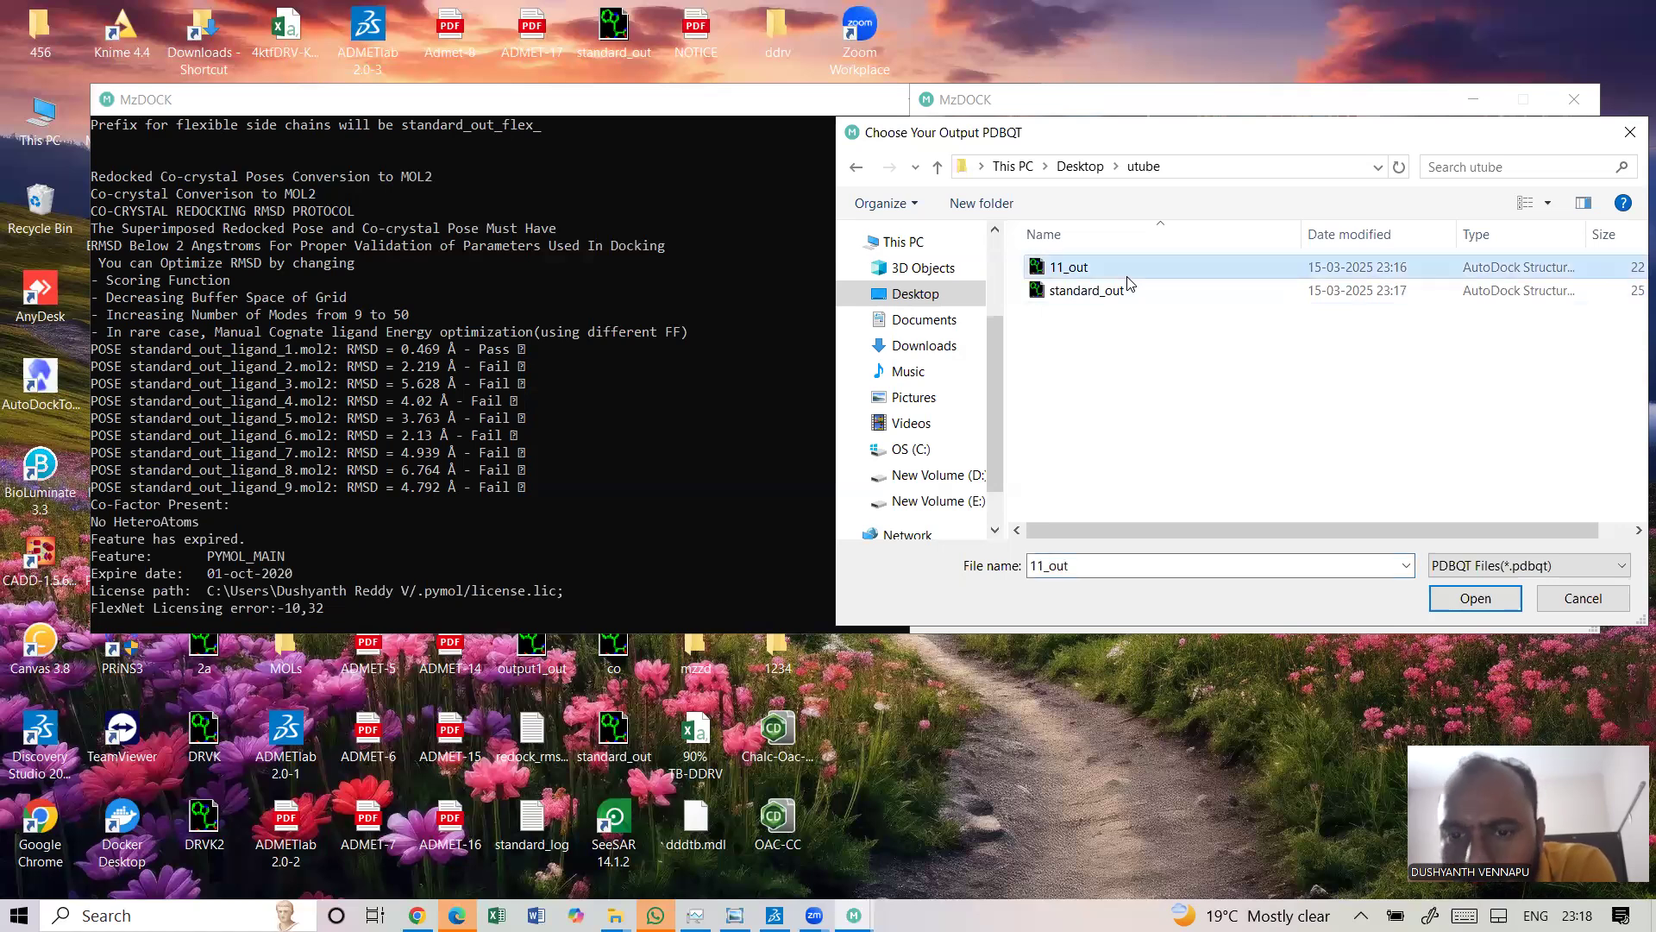
pyautogui.click(1449, 602)
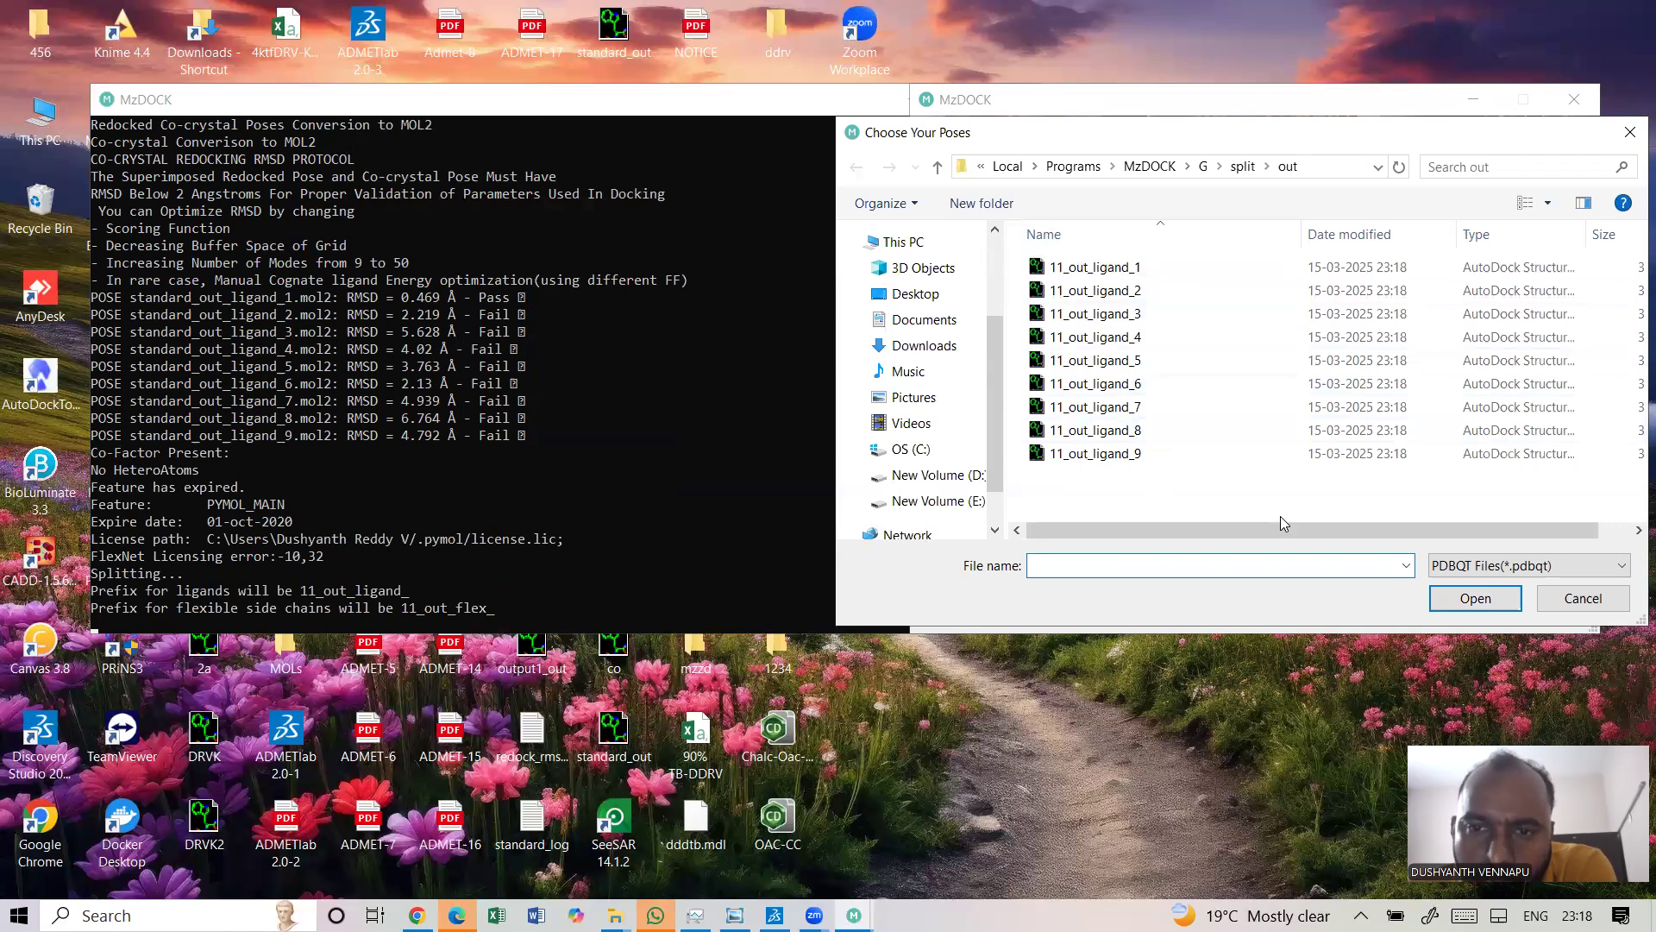
pyautogui.click(1144, 276)
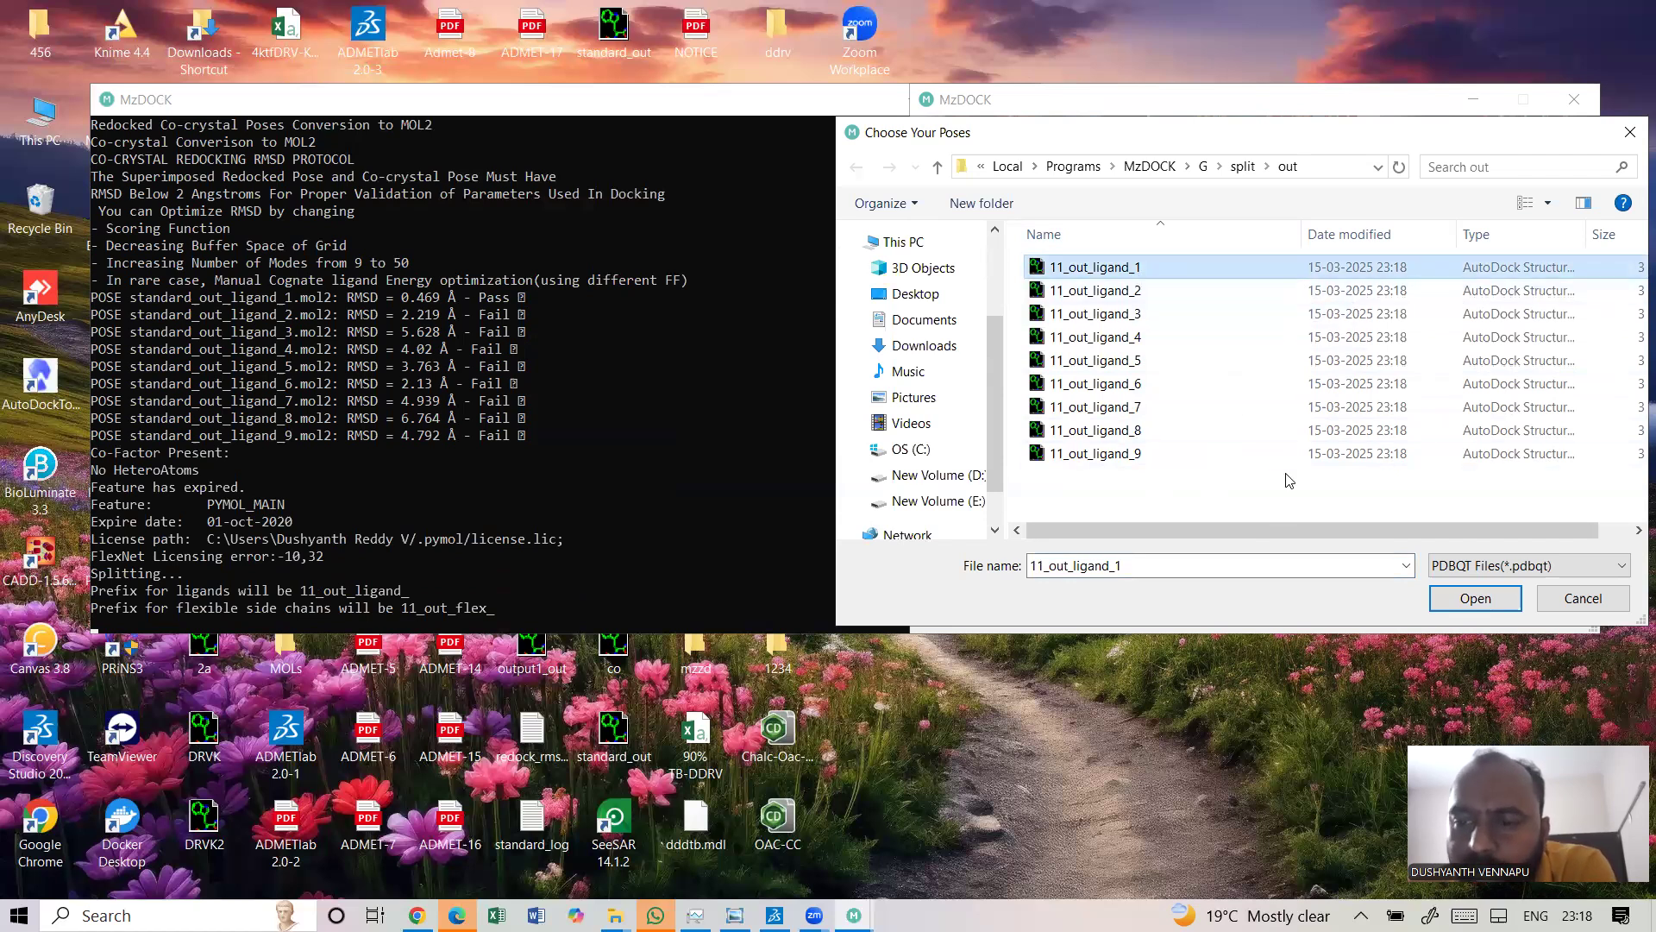
pyautogui.click(1475, 599)
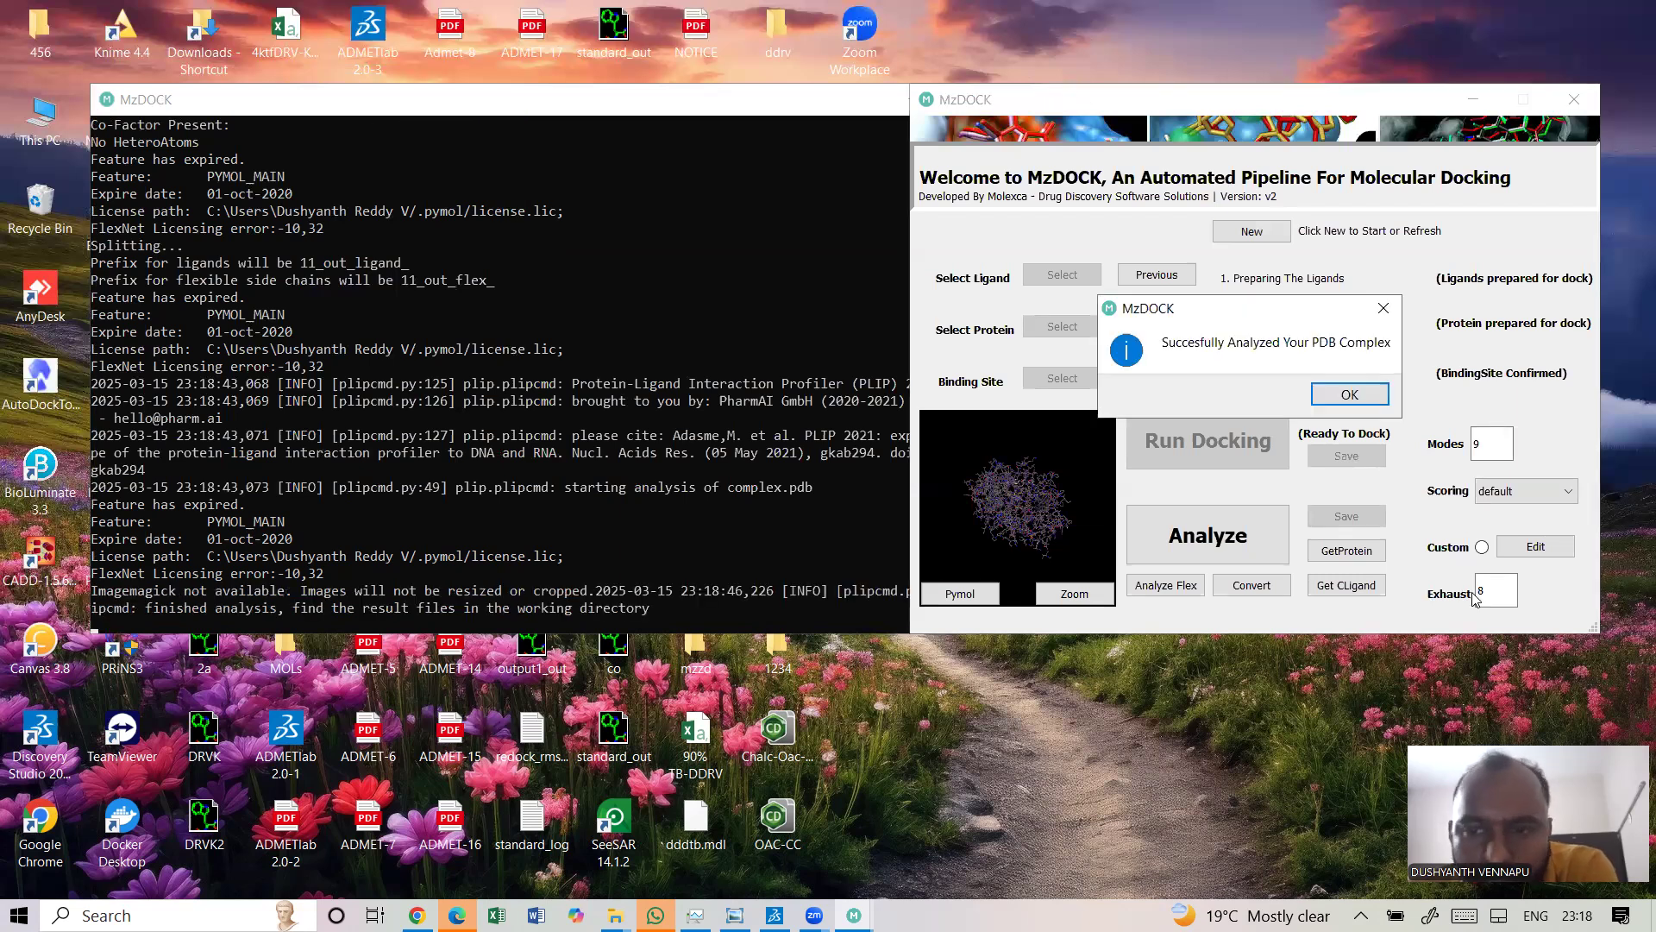
pyautogui.click(1352, 394)
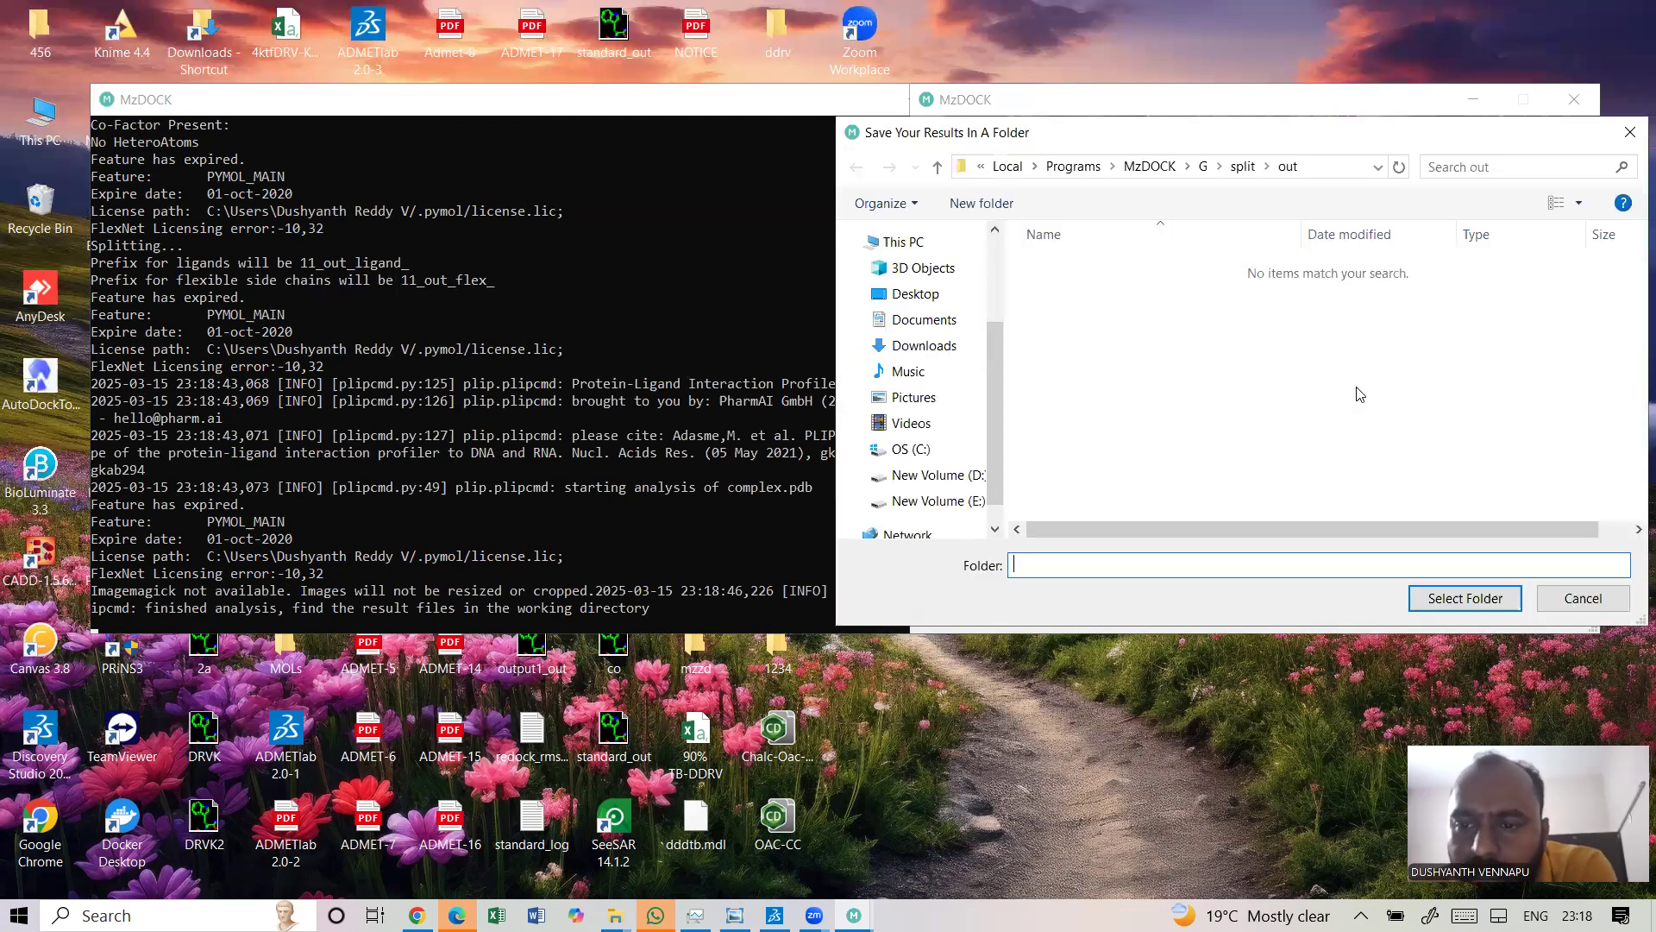
# Save the complex analysis results in the utube folder on the Desktop
pyautogui.click(932, 295)
pyautogui.click(1078, 423)
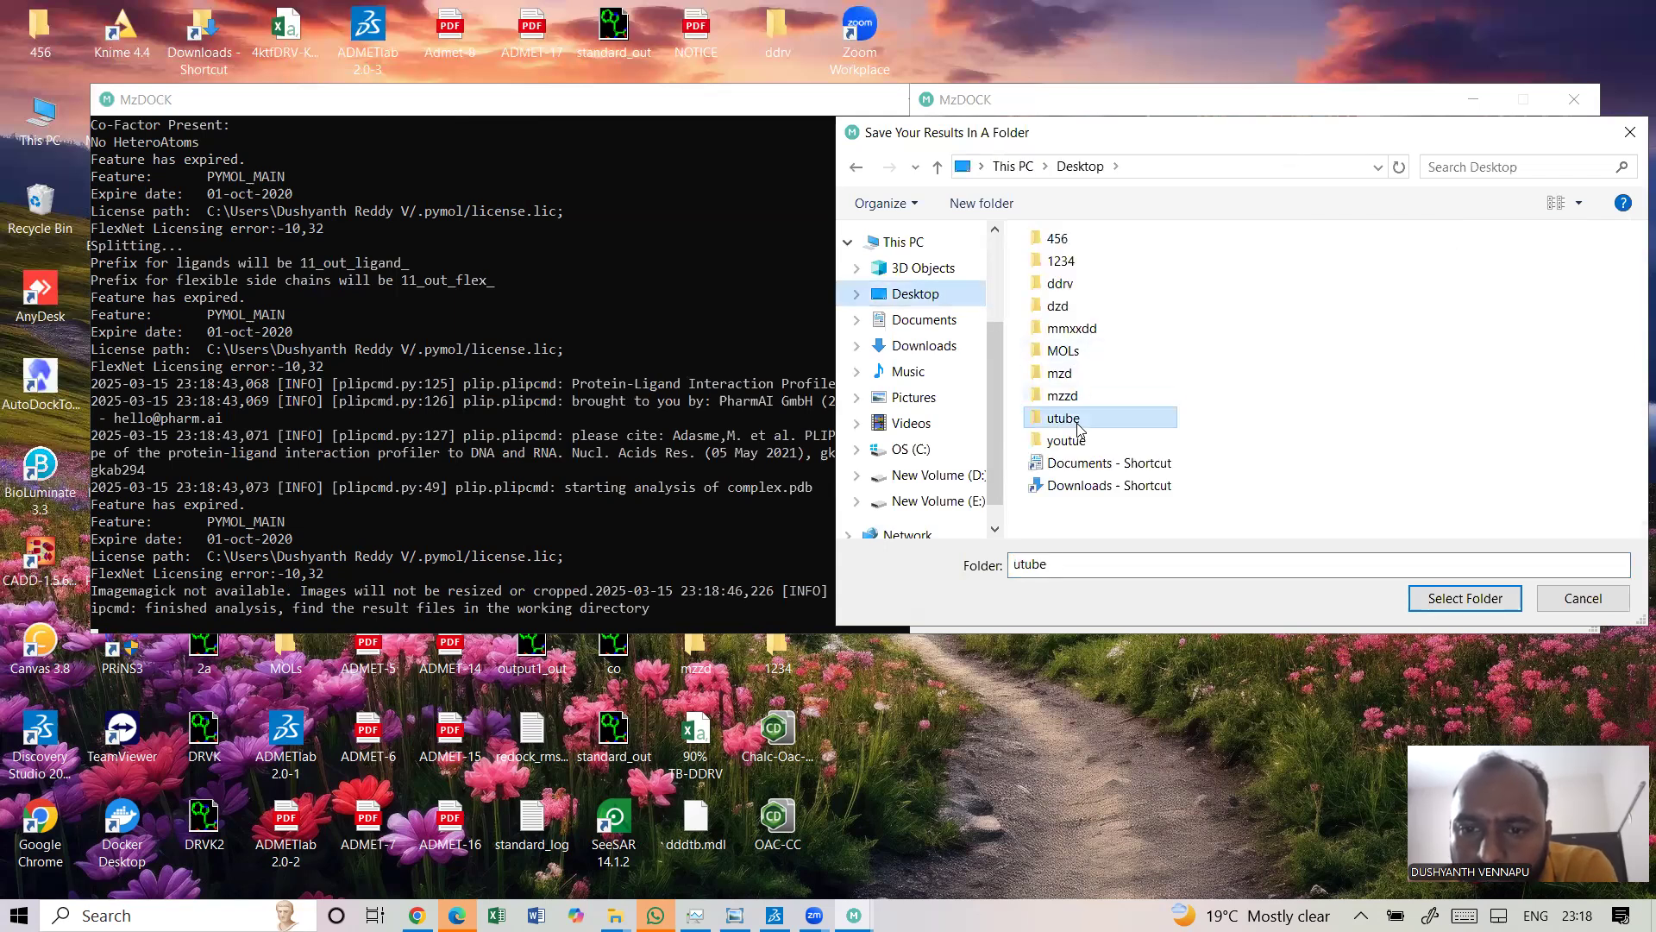
pyautogui.click(1485, 600)
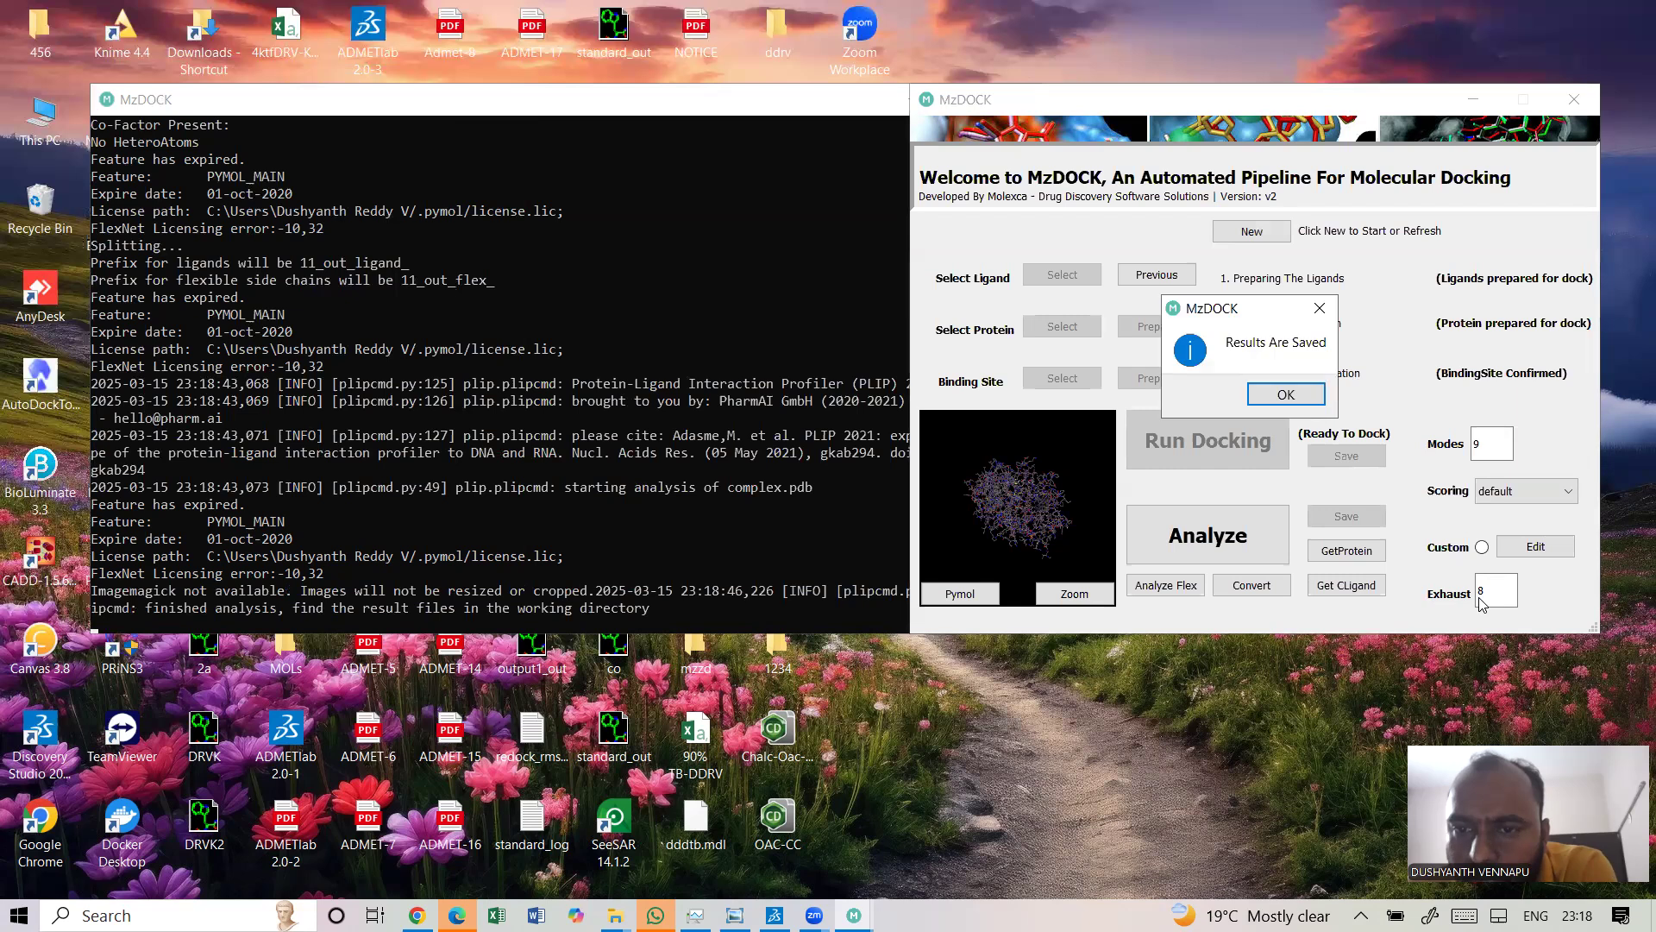
pyautogui.click(1296, 396)
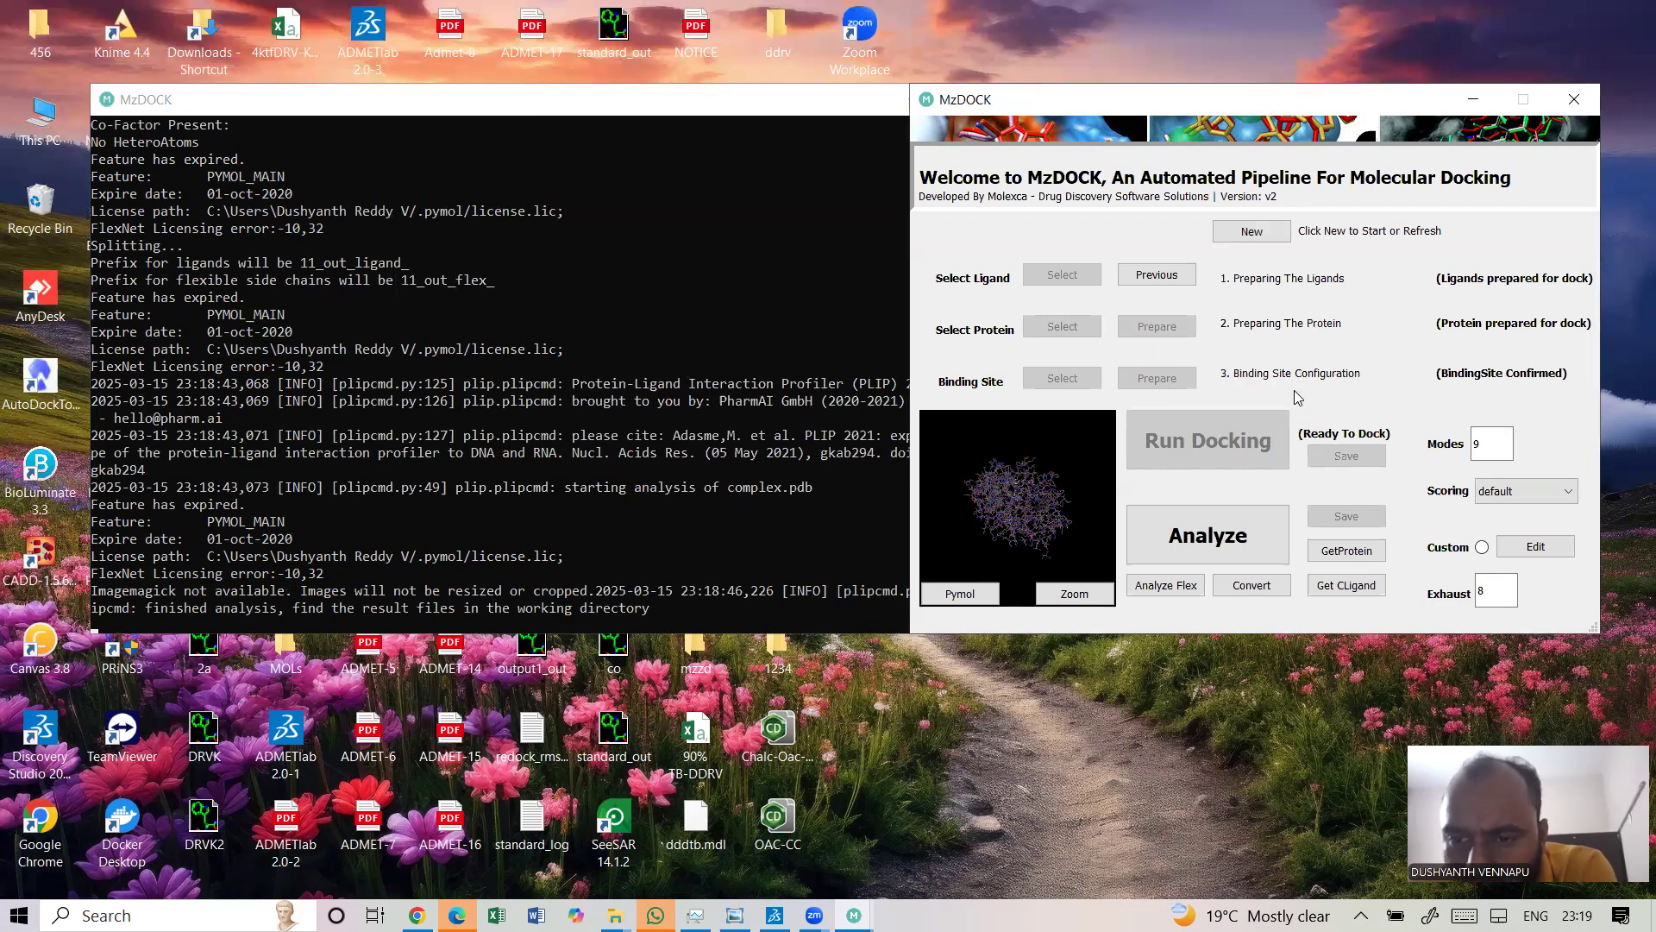
# Save the prepared protein in the Desktop folder utube and exit MzDOCK
pyautogui.click(1343, 557)
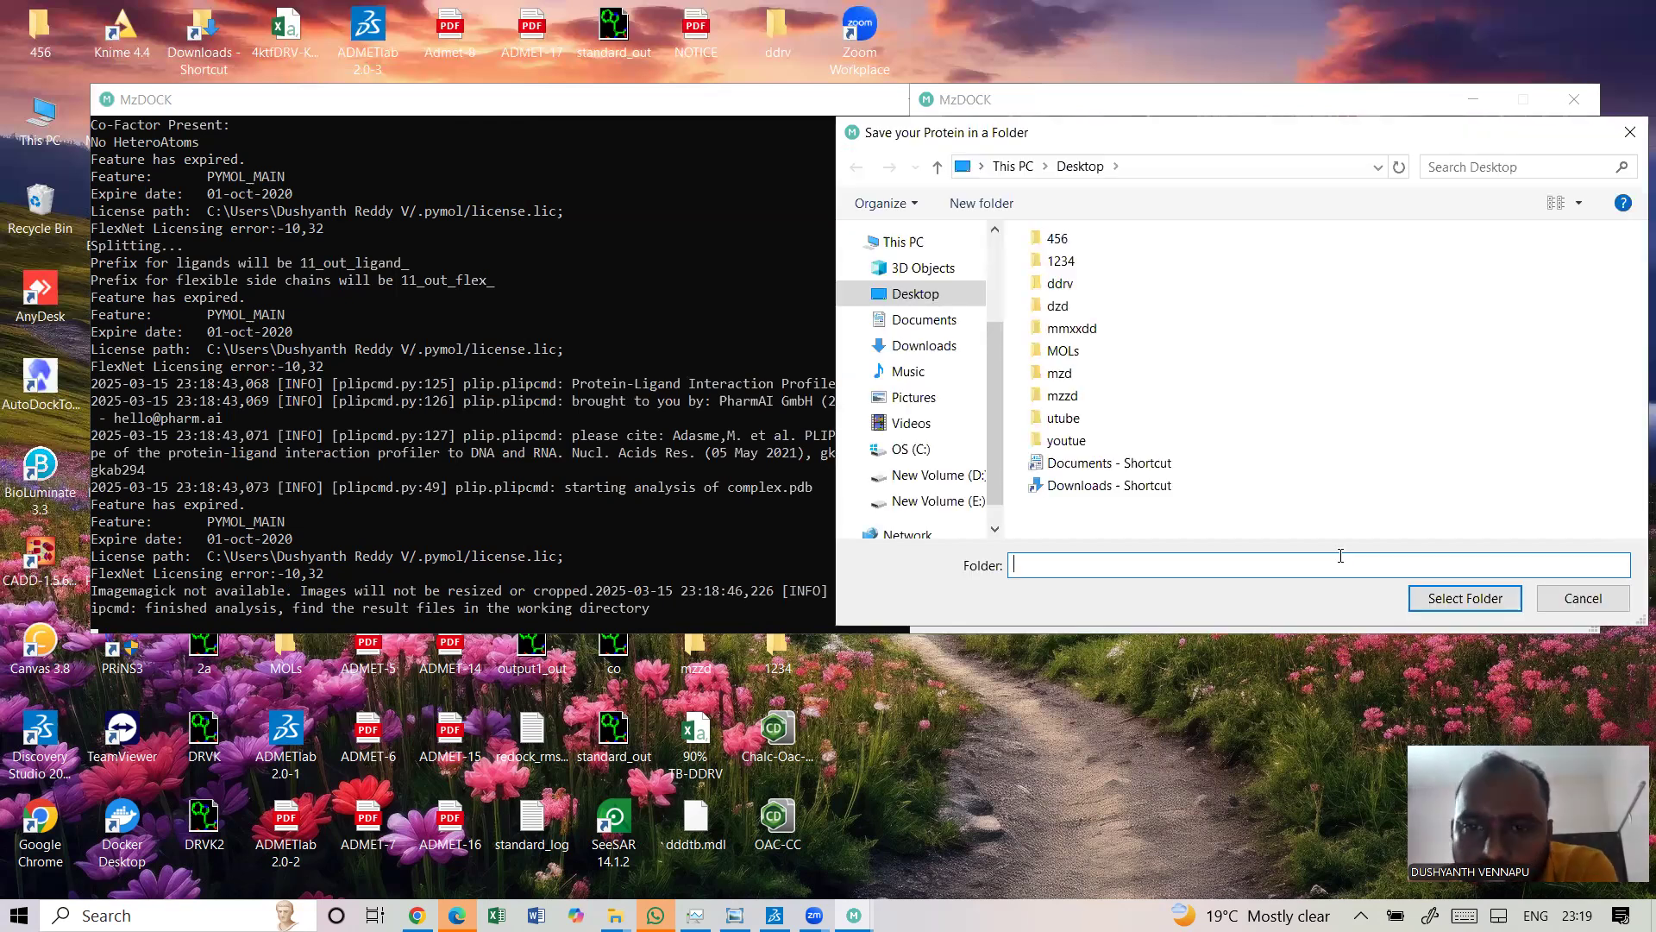
pyautogui.click(1067, 417)
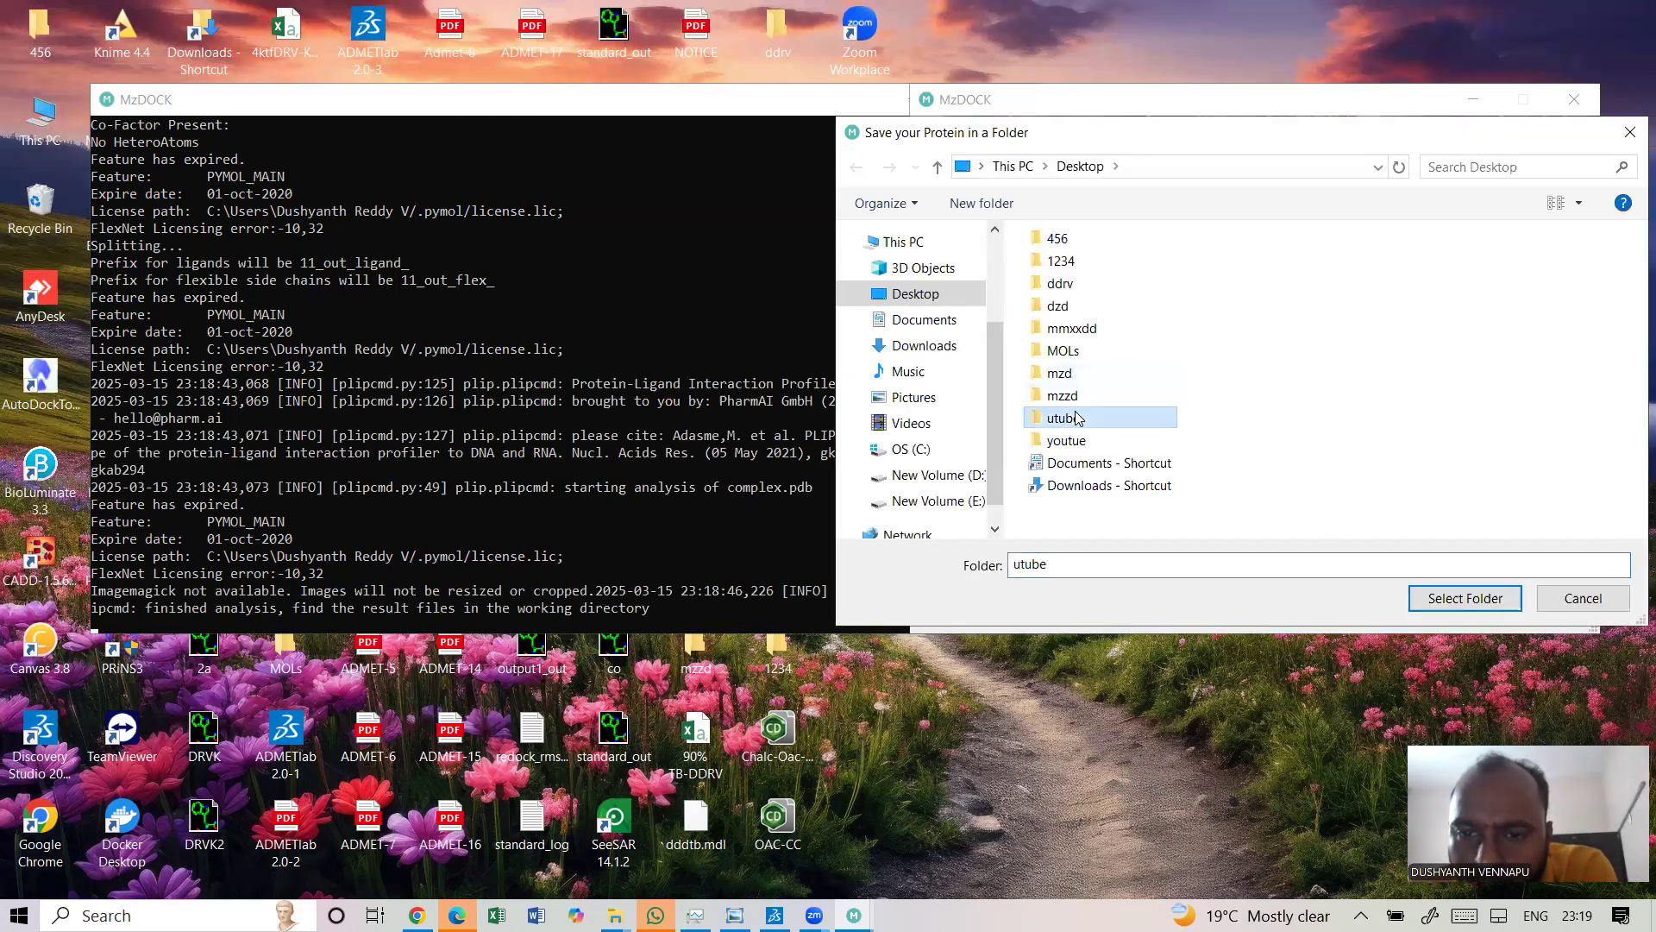
pyautogui.click(1449, 597)
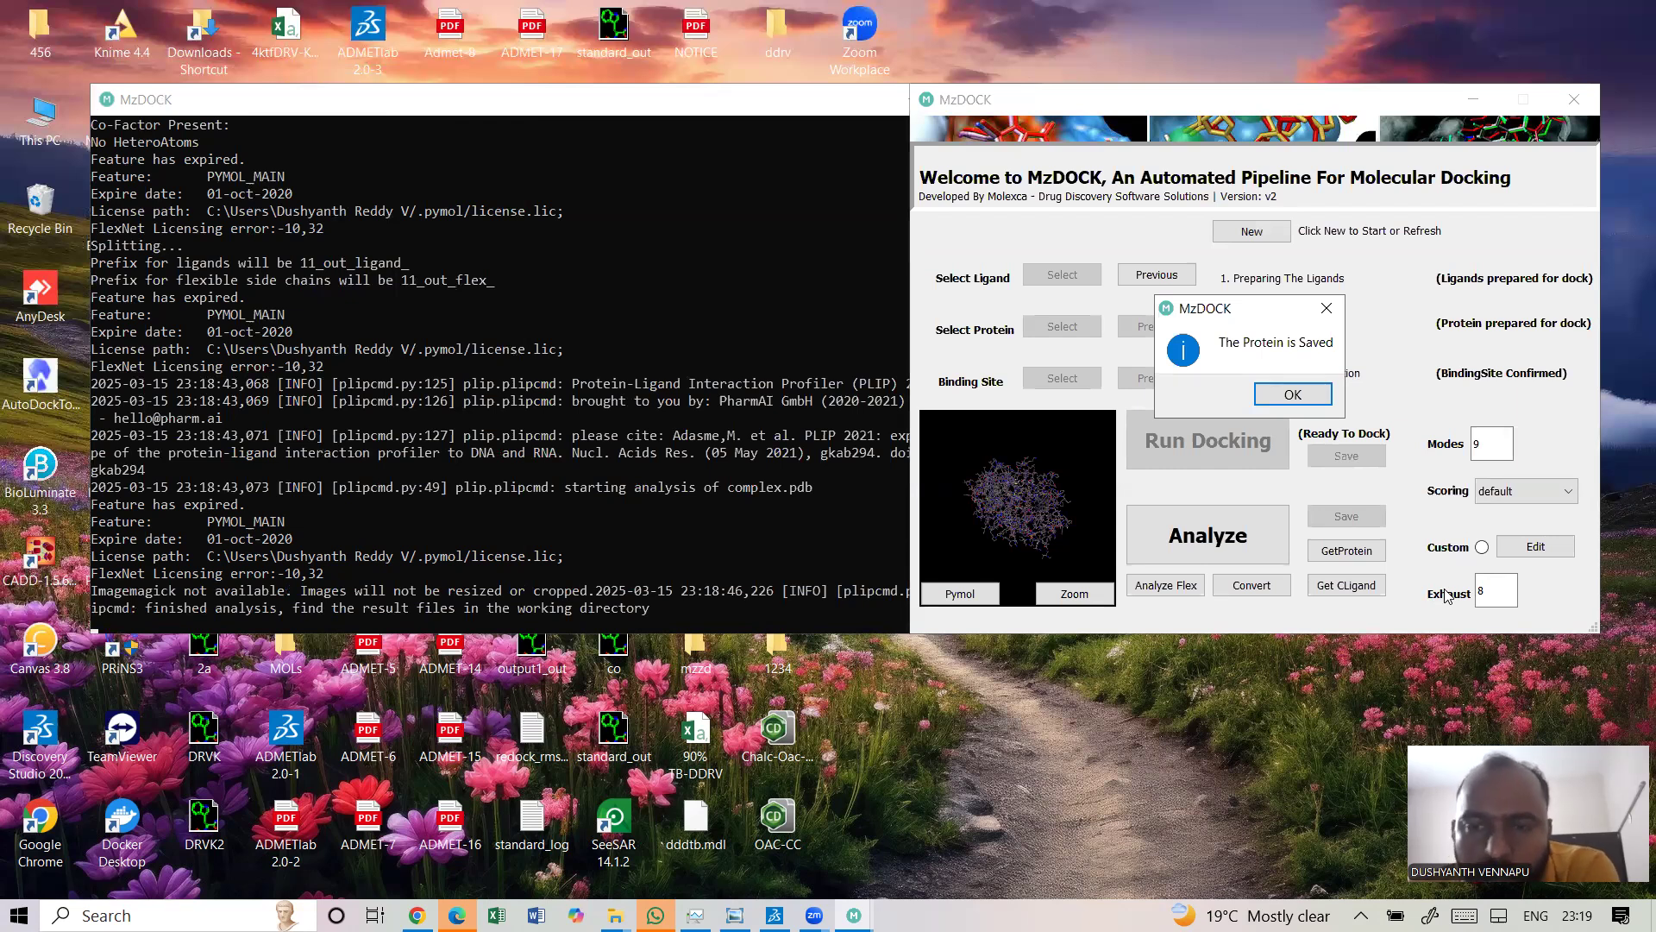
pyautogui.click(1318, 396)
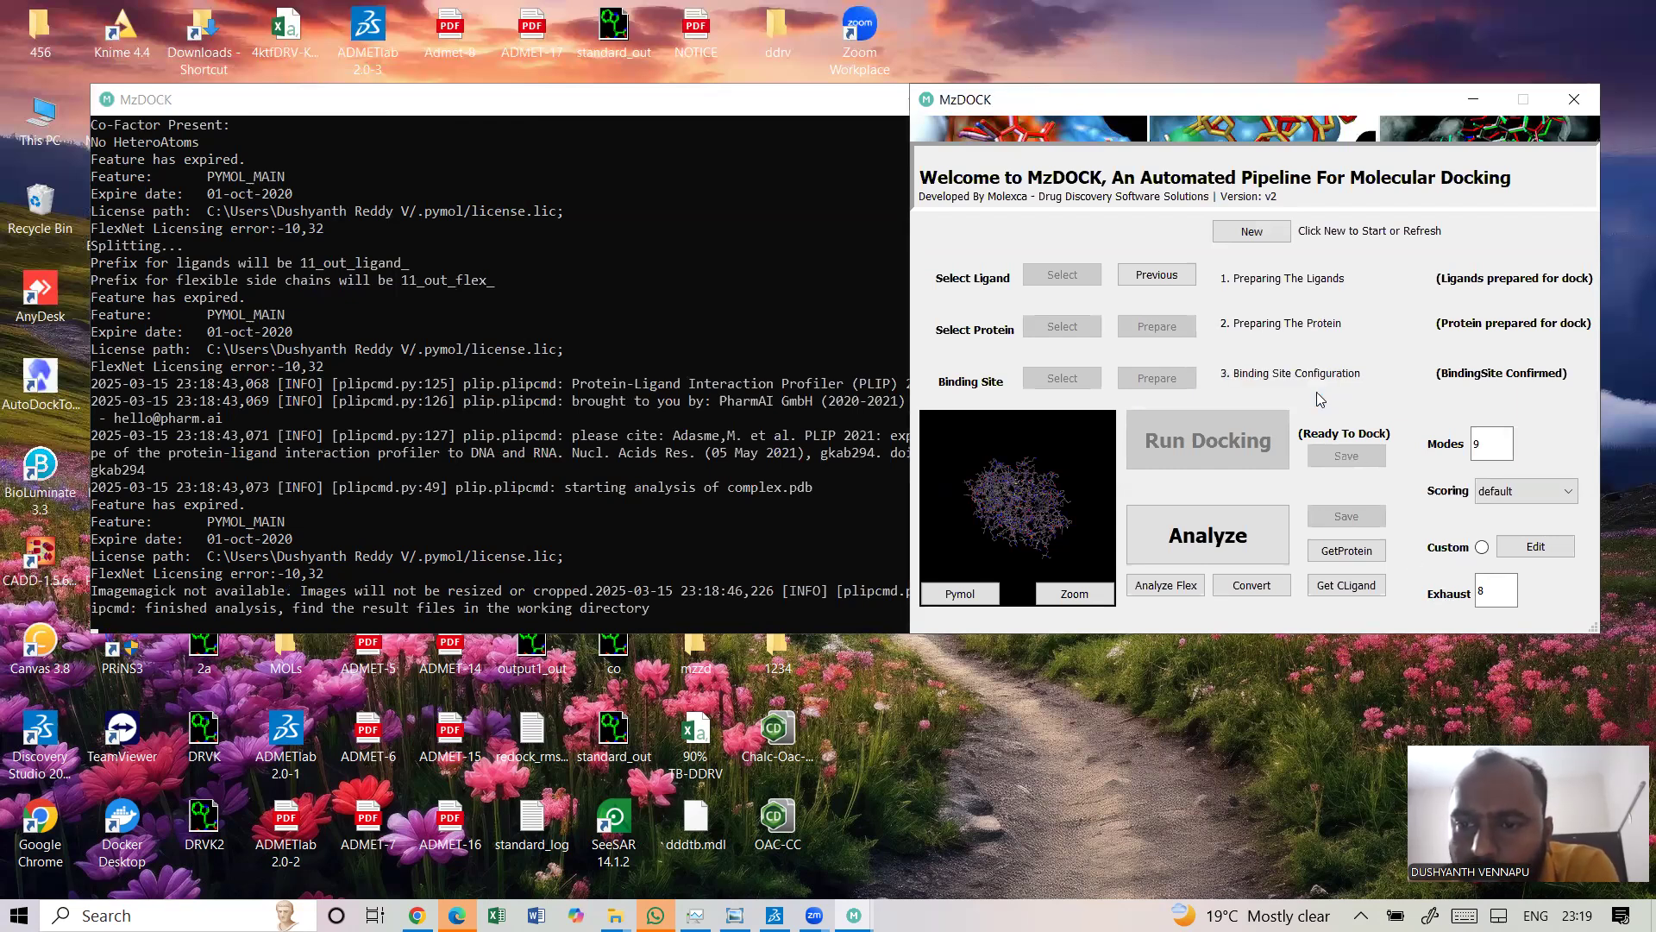
pyautogui.click(1586, 102)
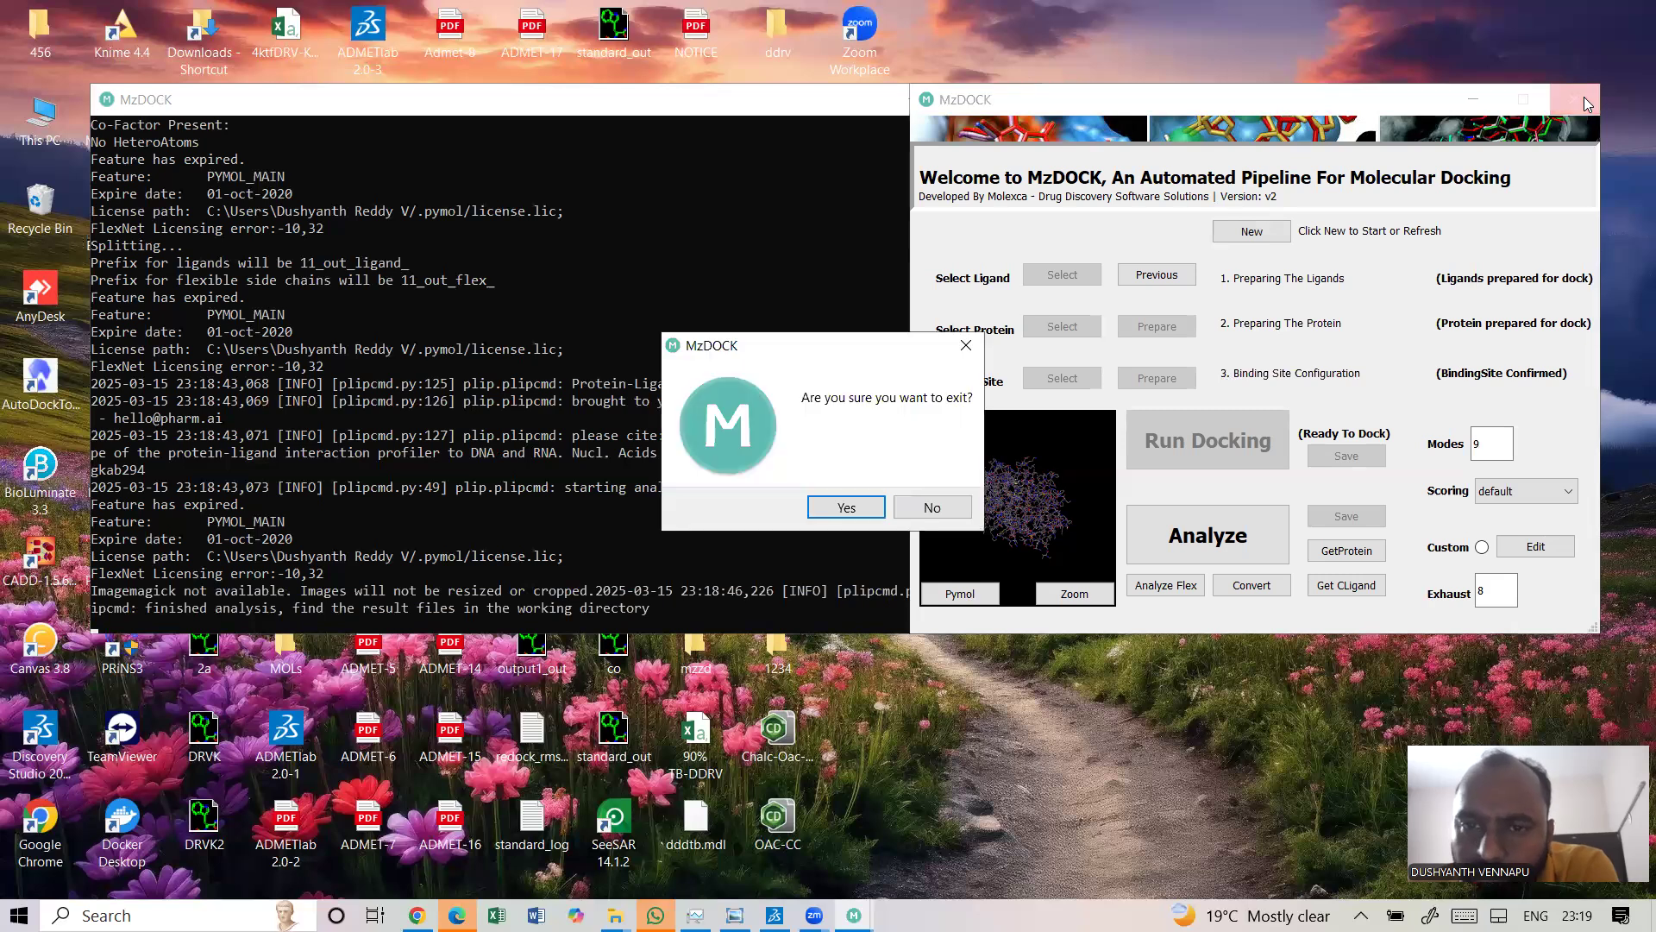
pyautogui.click(870, 503)
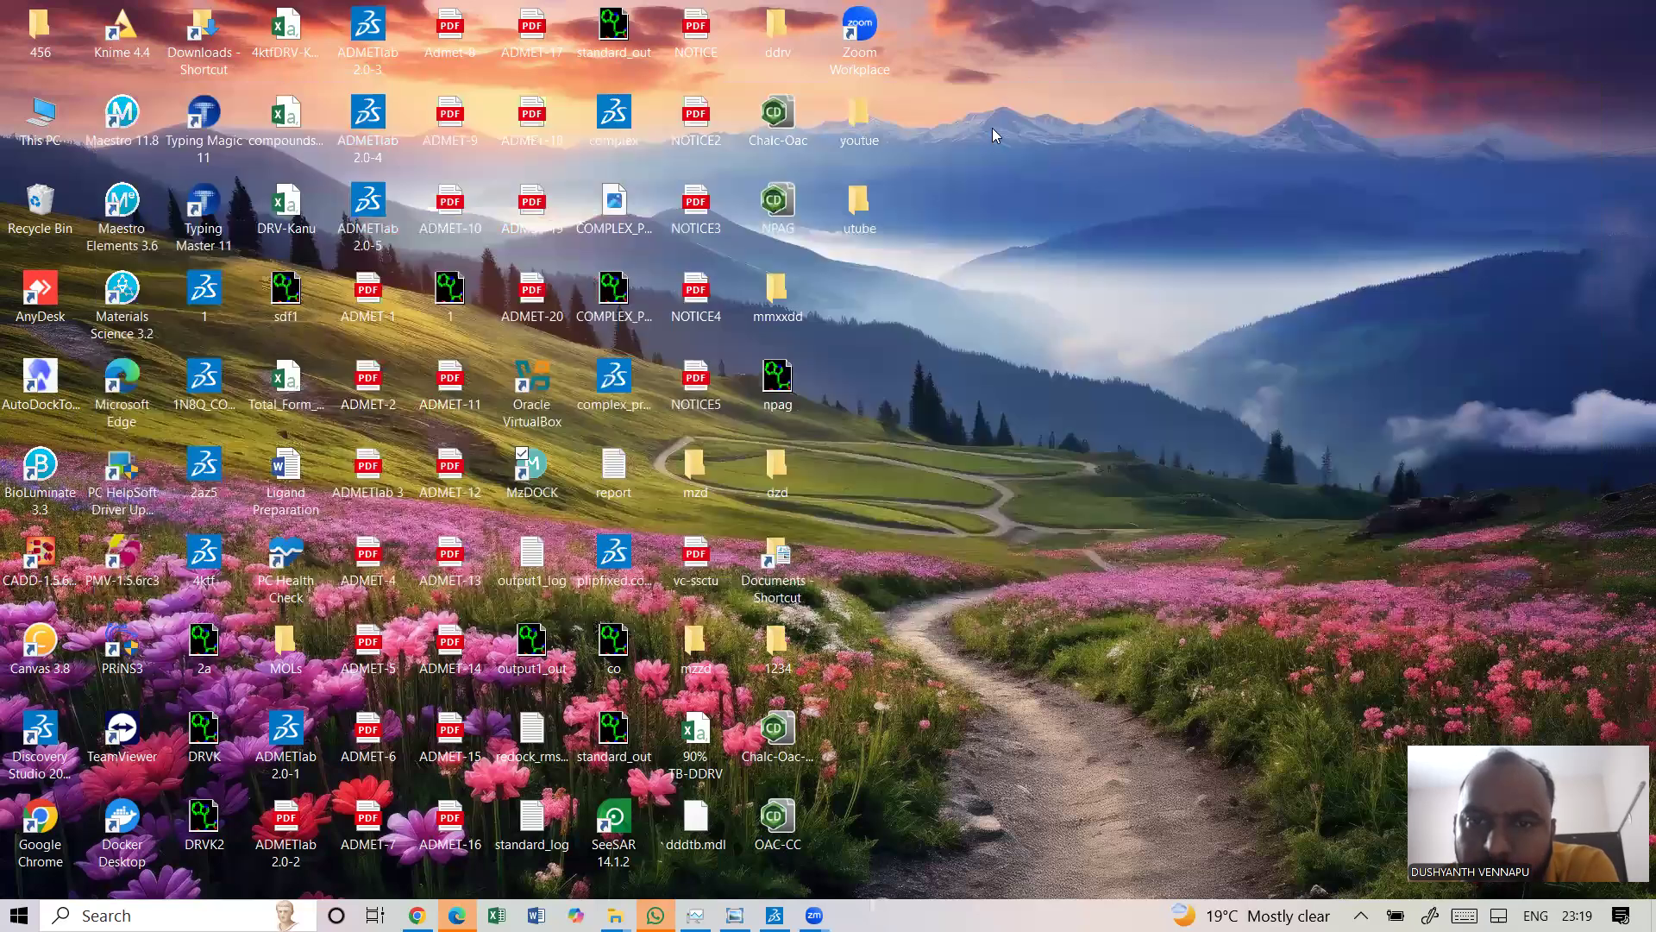
# Open the utube results folder from the desktop in a maximized window and view the COMPLEX_PROTEIN_UNL_A_1 PNG image
pyautogui.click(876, 194)
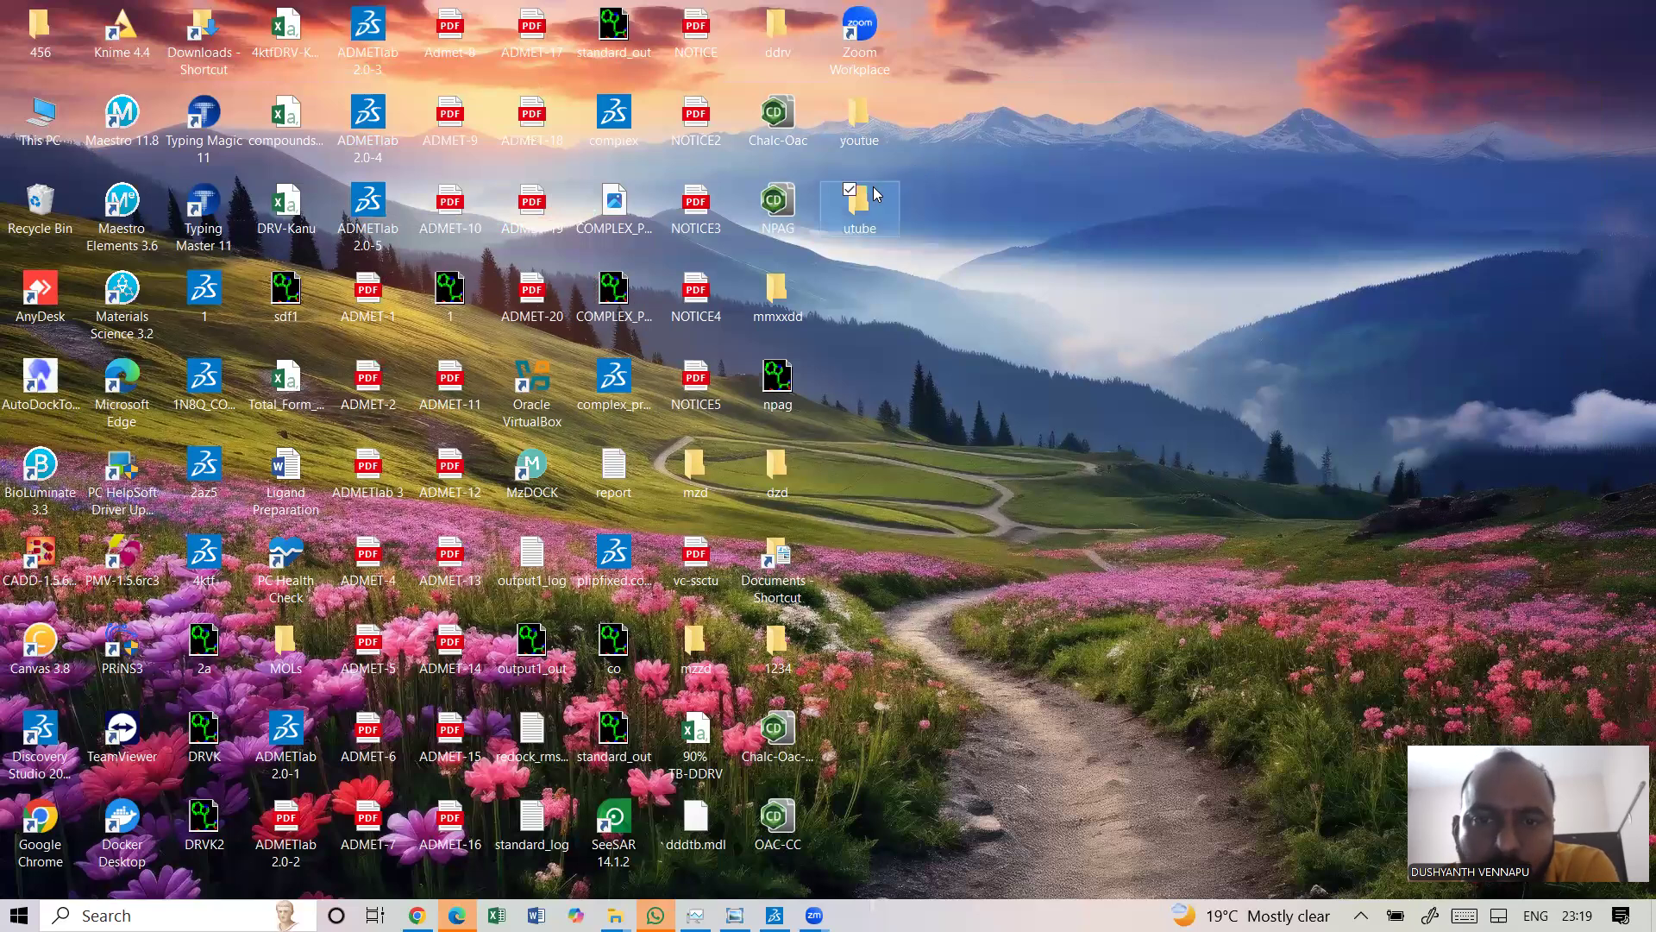
pyautogui.doubleClick(875, 193)
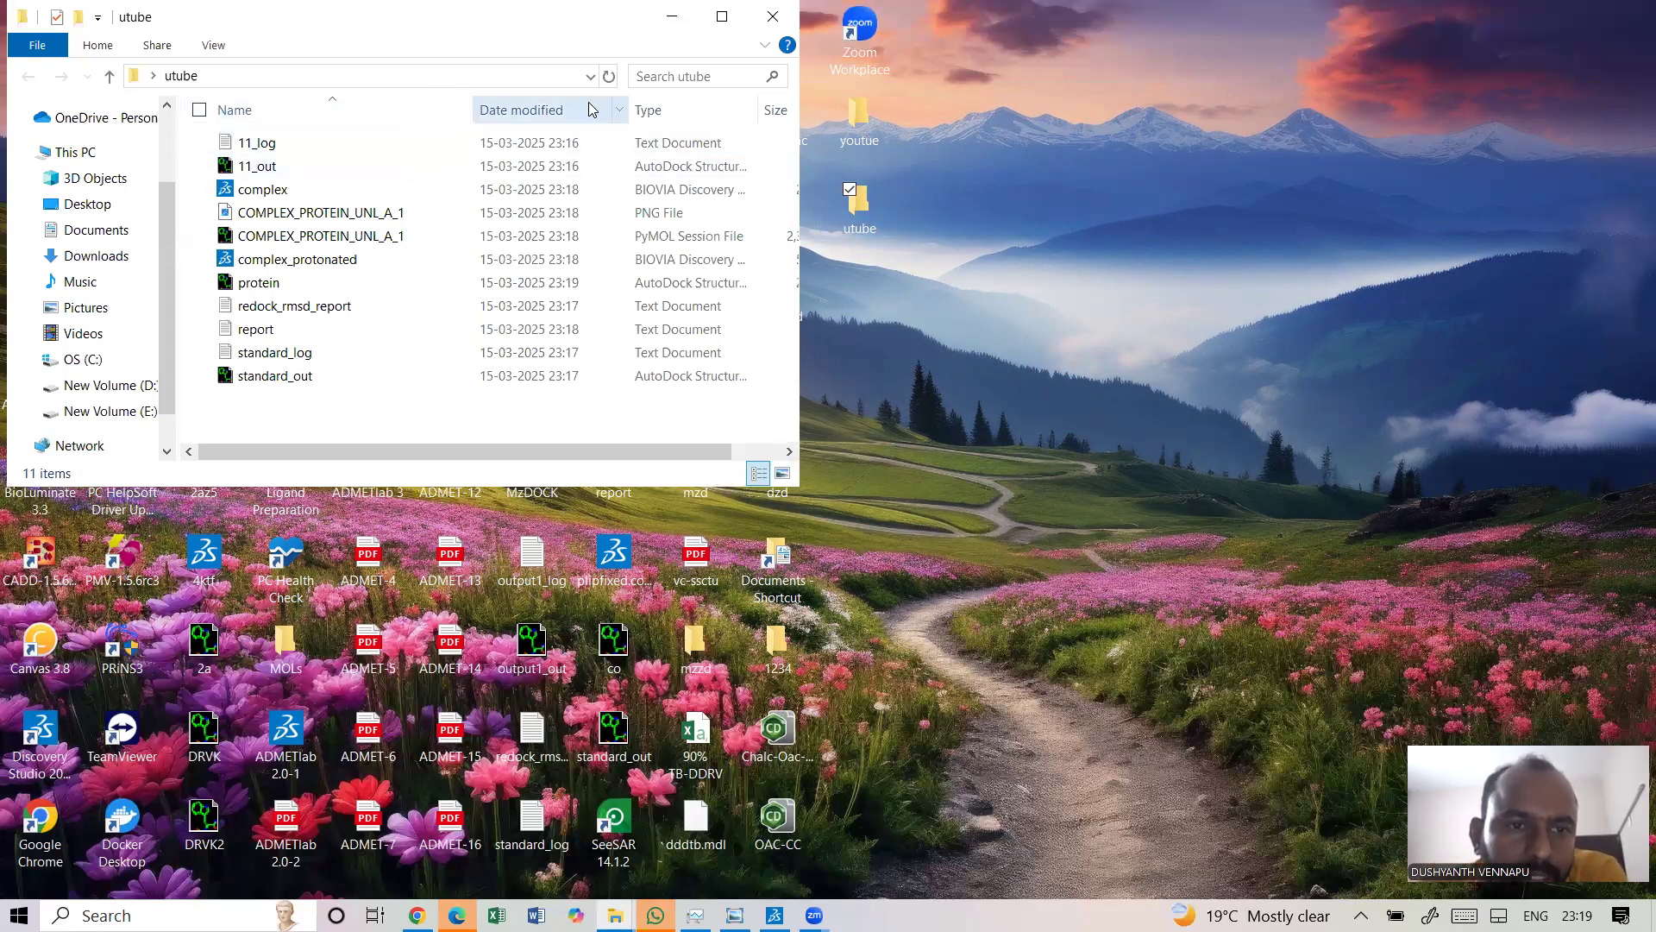
pyautogui.doubleClick(521, 31)
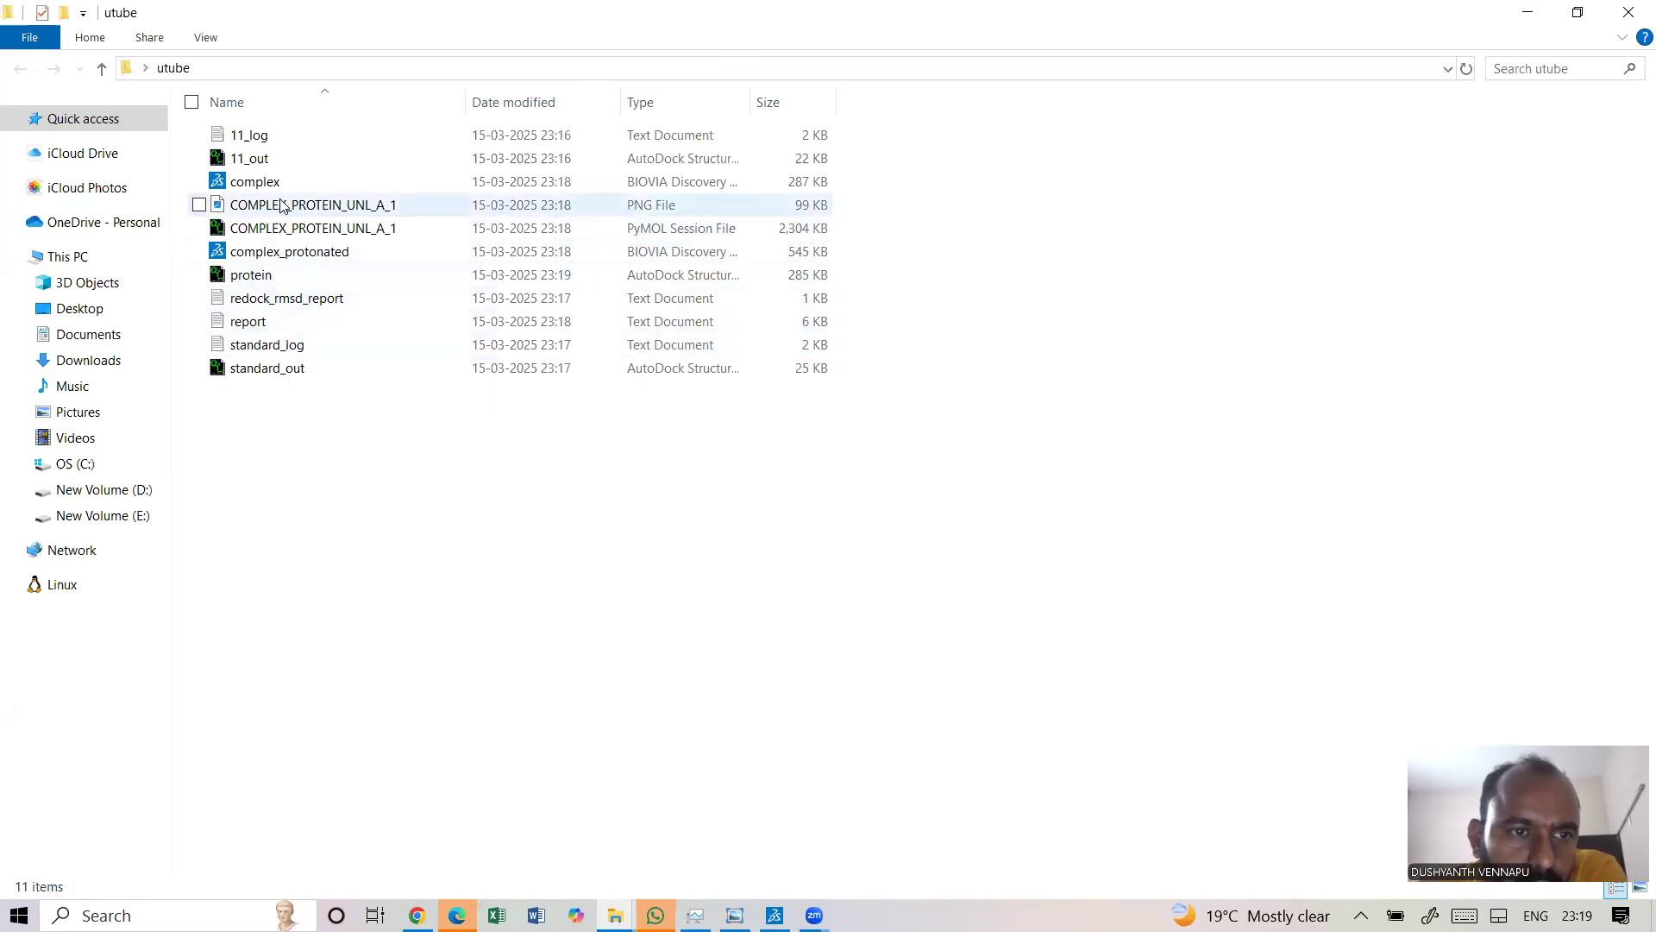
pyautogui.click(326, 213)
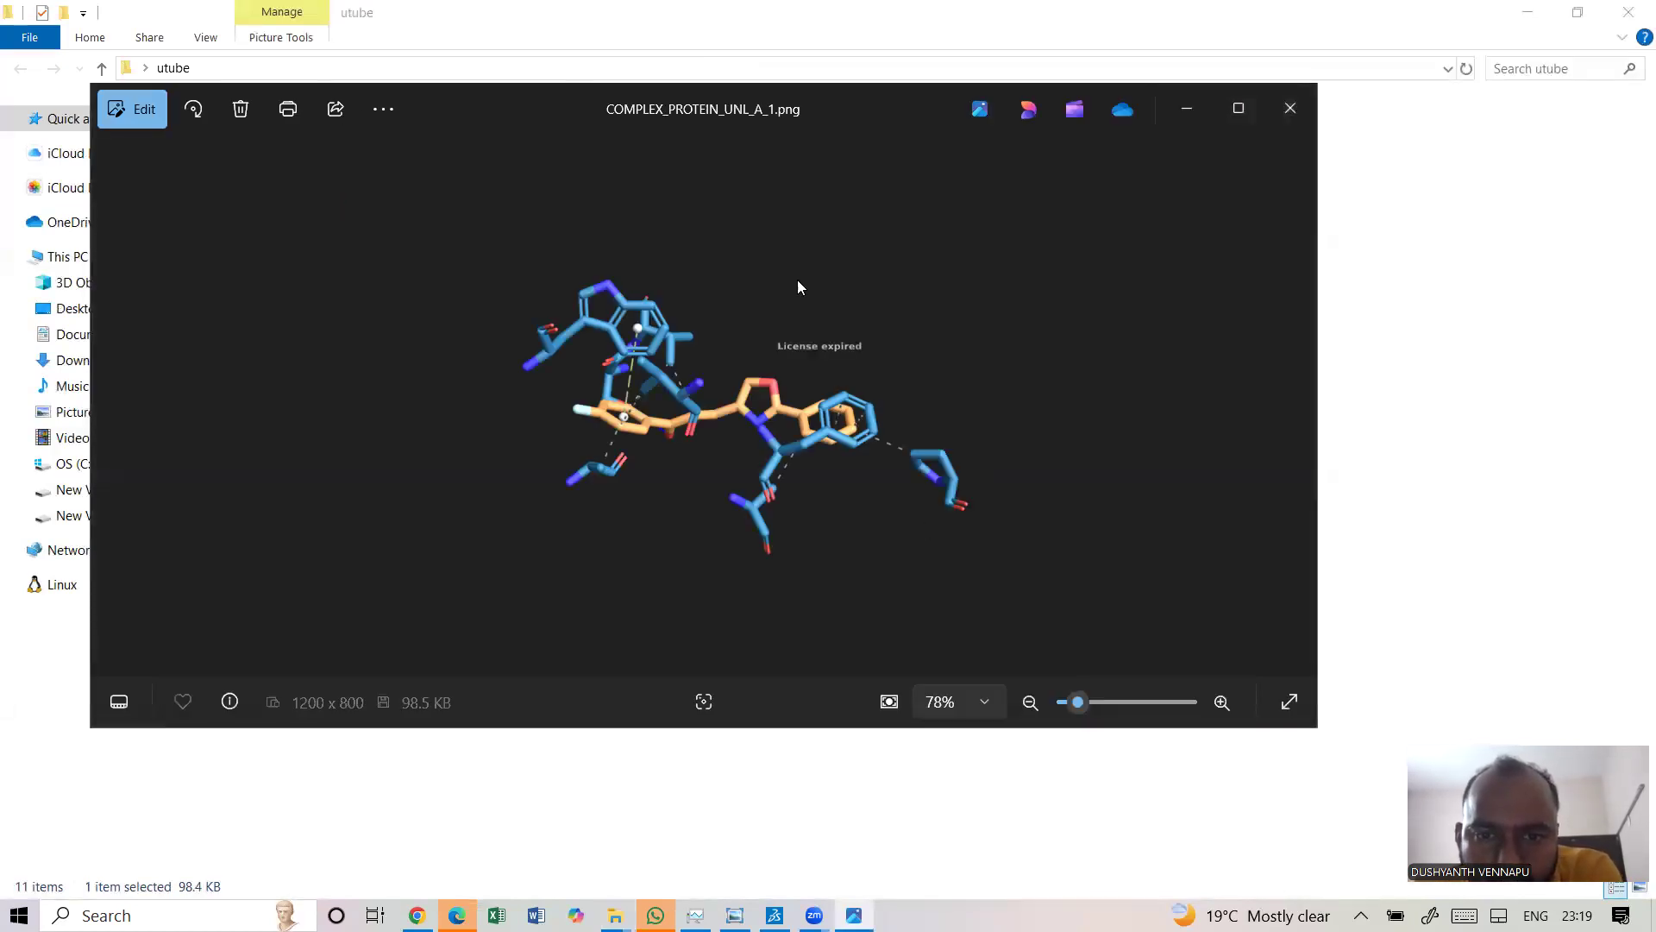
# Close the complex image, put the utube folder out of view, and switch to Discovery Studio from the desktop
pyautogui.click(1275, 119)
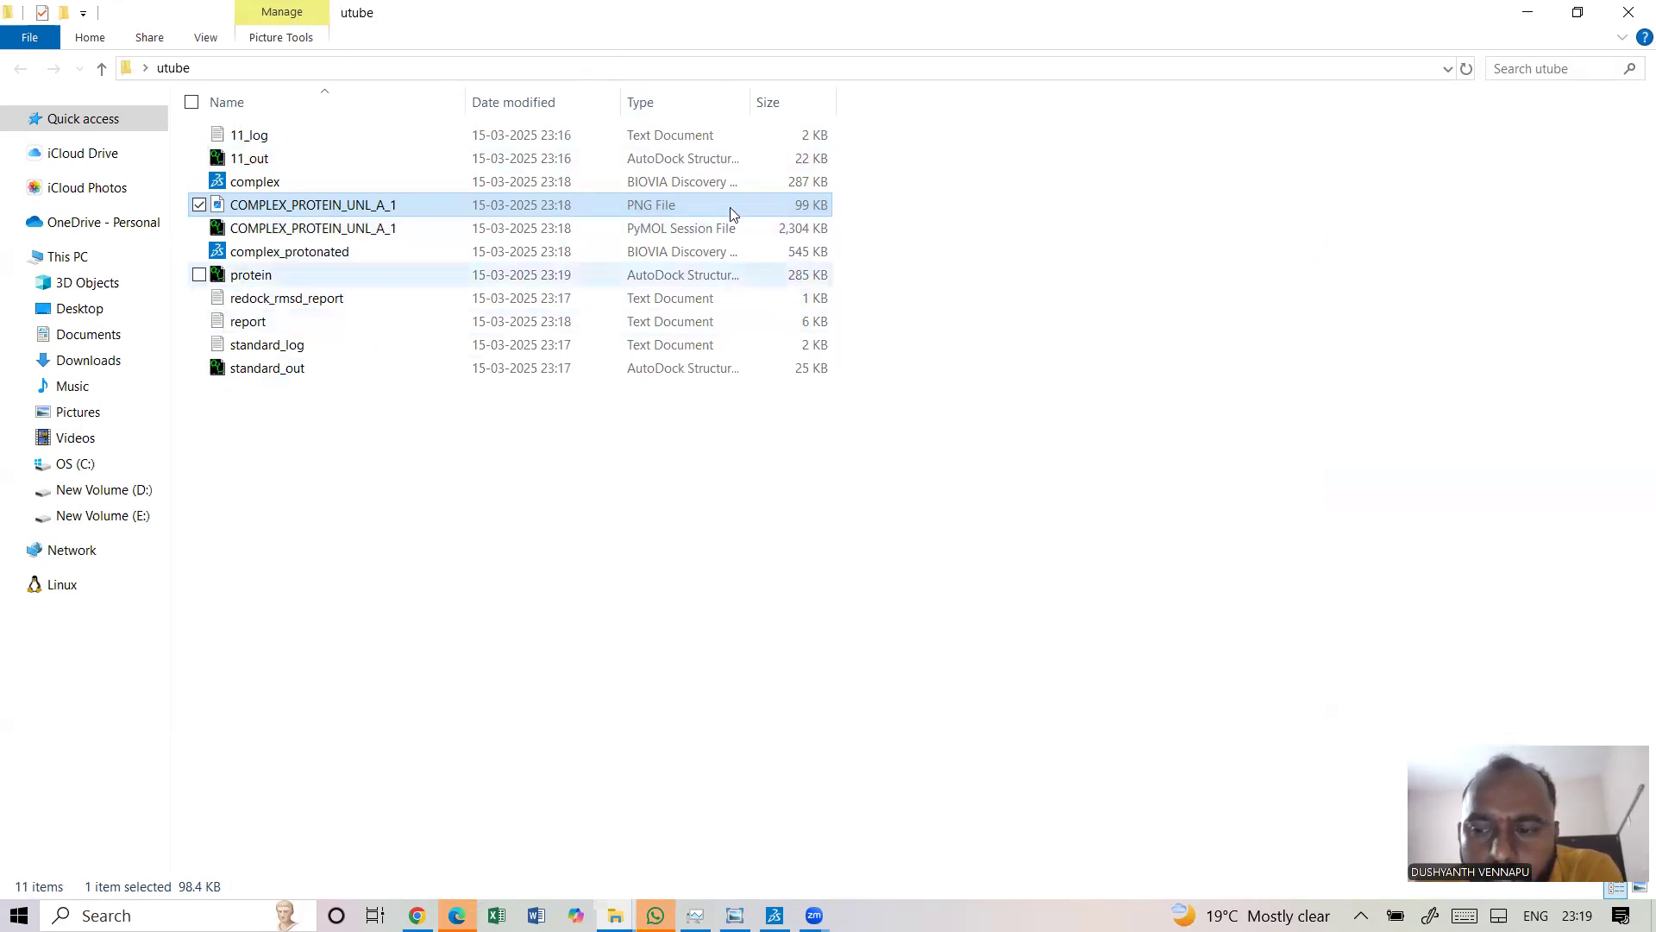
pyautogui.click(1524, 12)
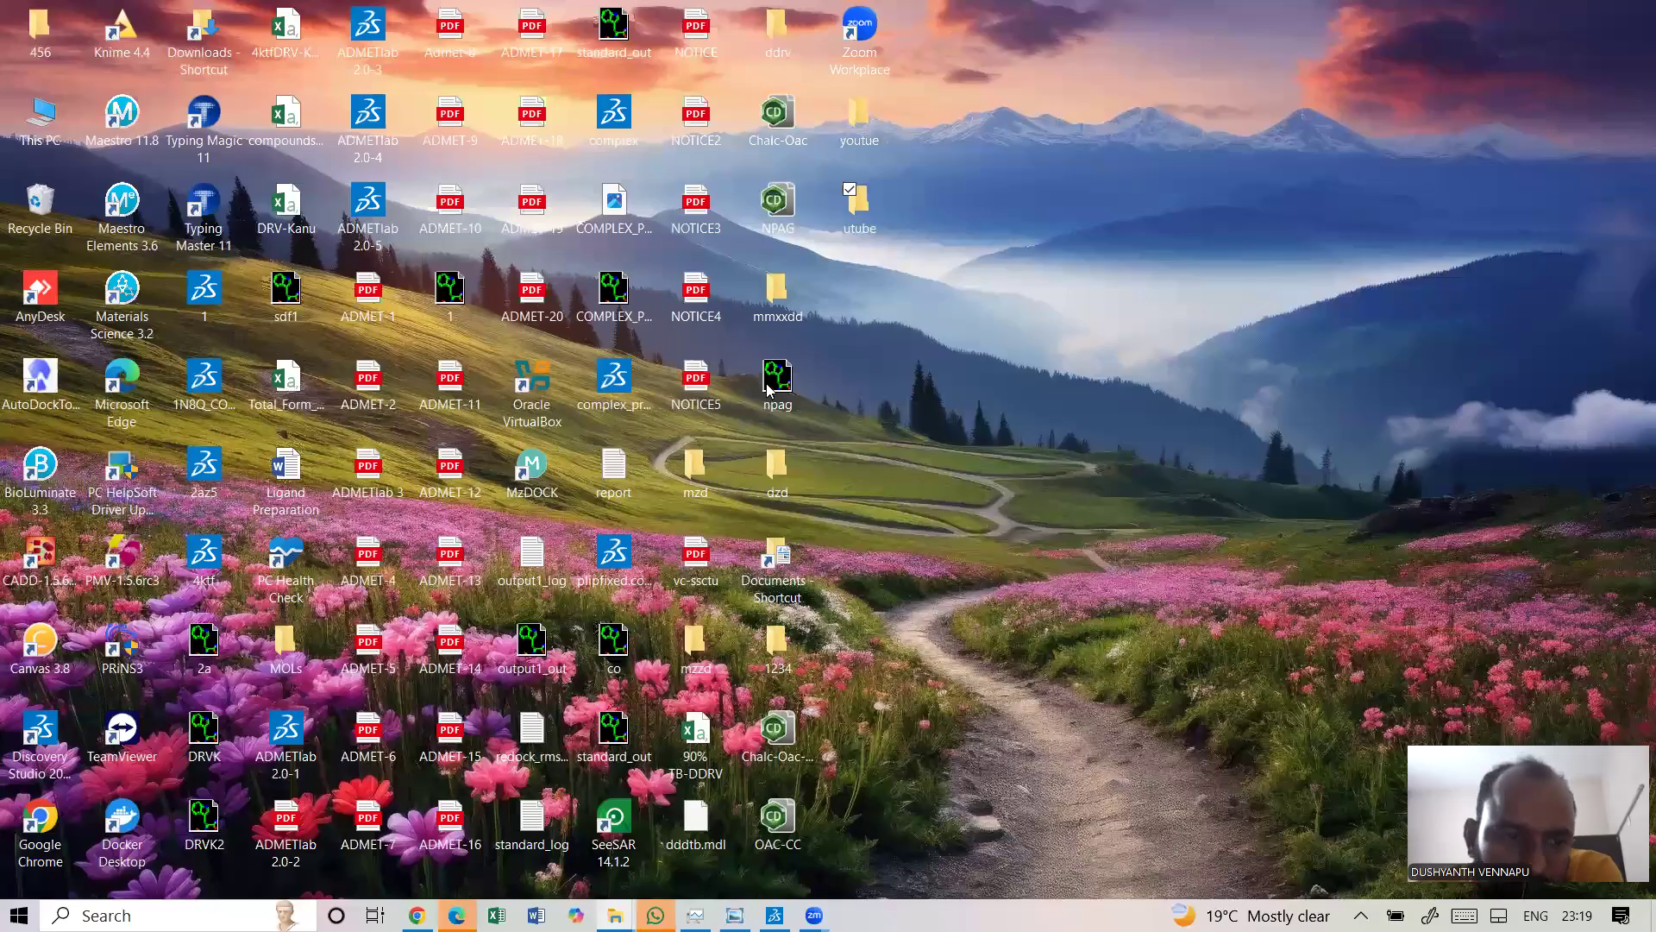
pyautogui.doubleClick(49, 744)
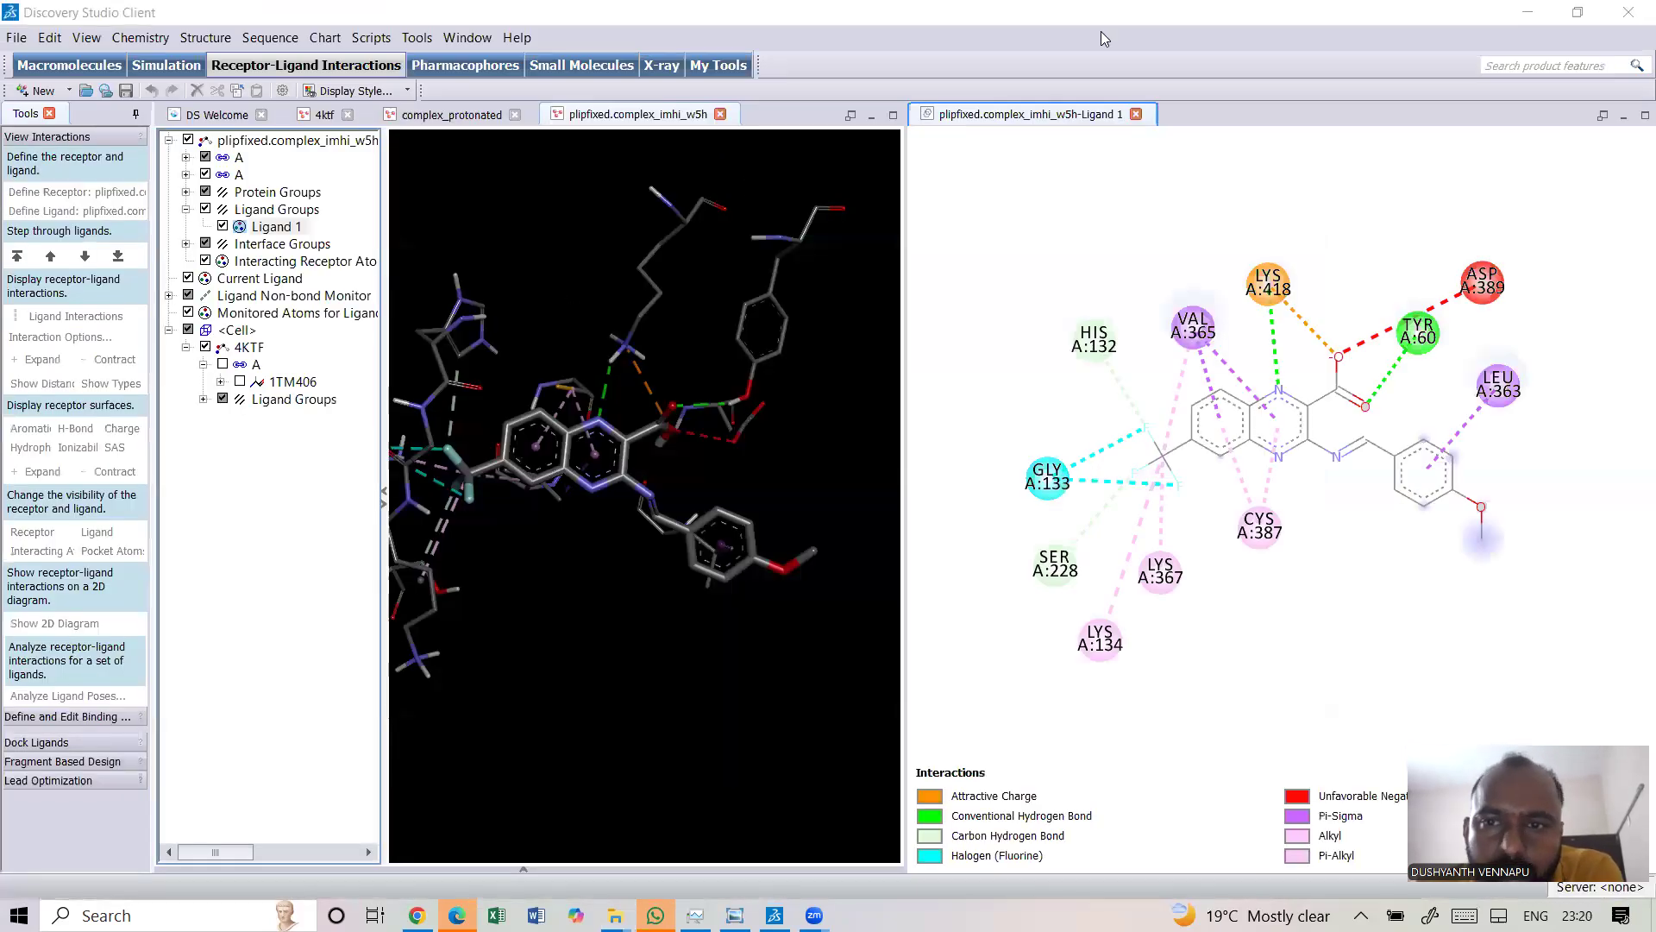
# Close the 2D diagram, all open structure windows and the welcome page, without saving any changes
pyautogui.click(1137, 115)
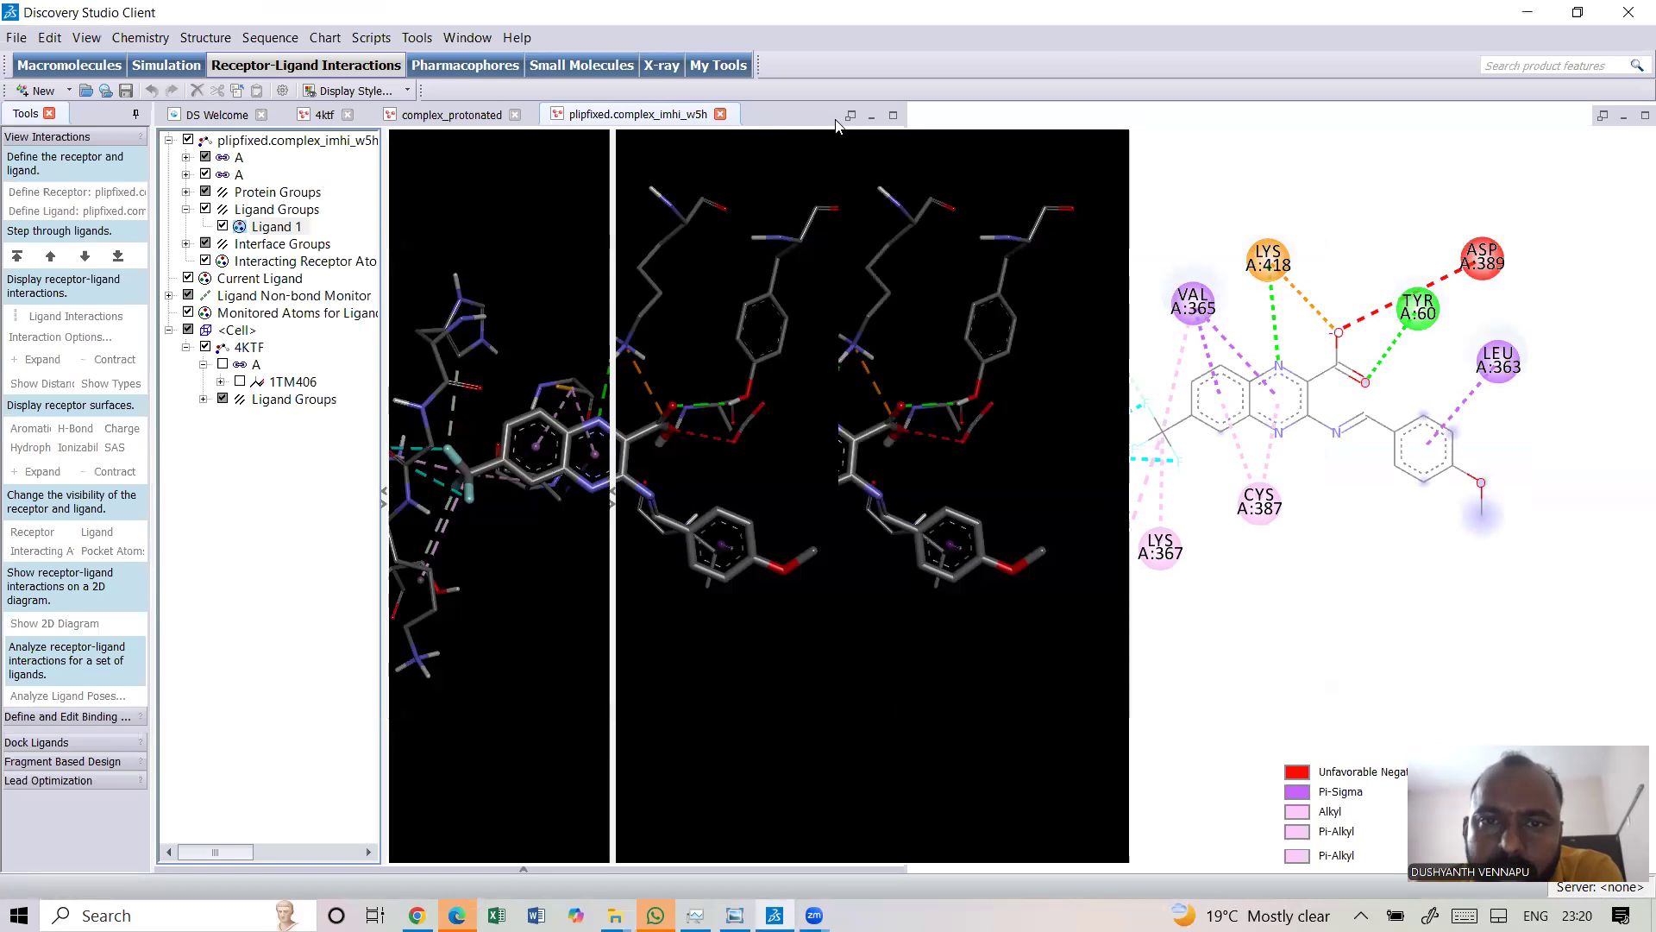
pyautogui.click(719, 116)
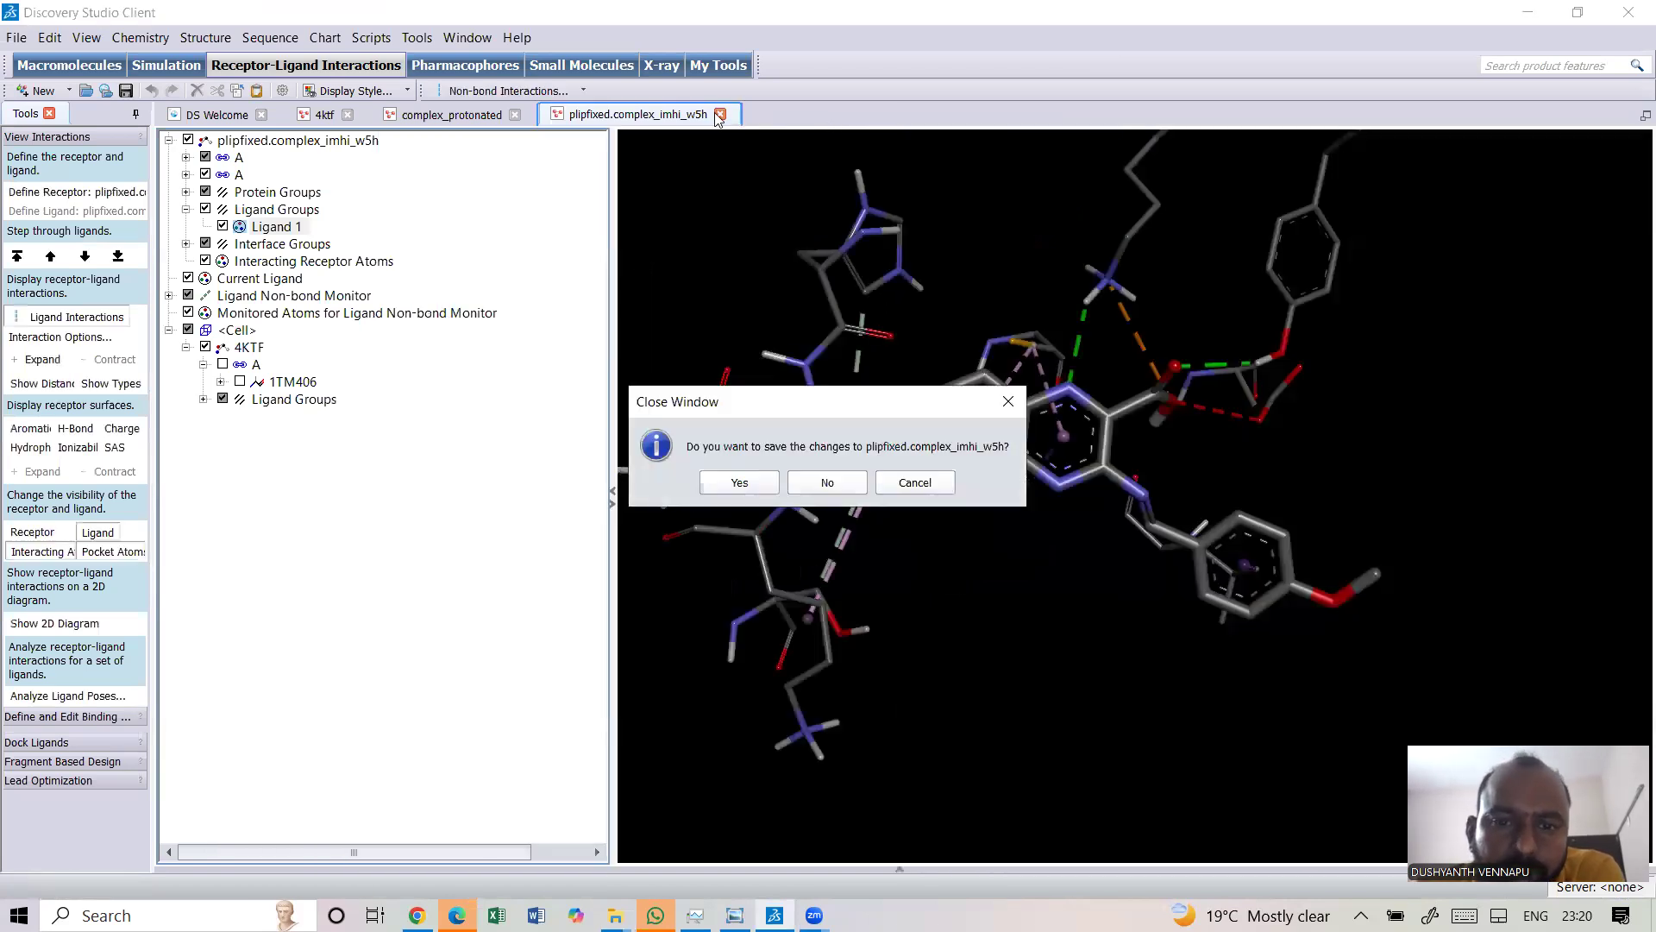
pyautogui.click(827, 482)
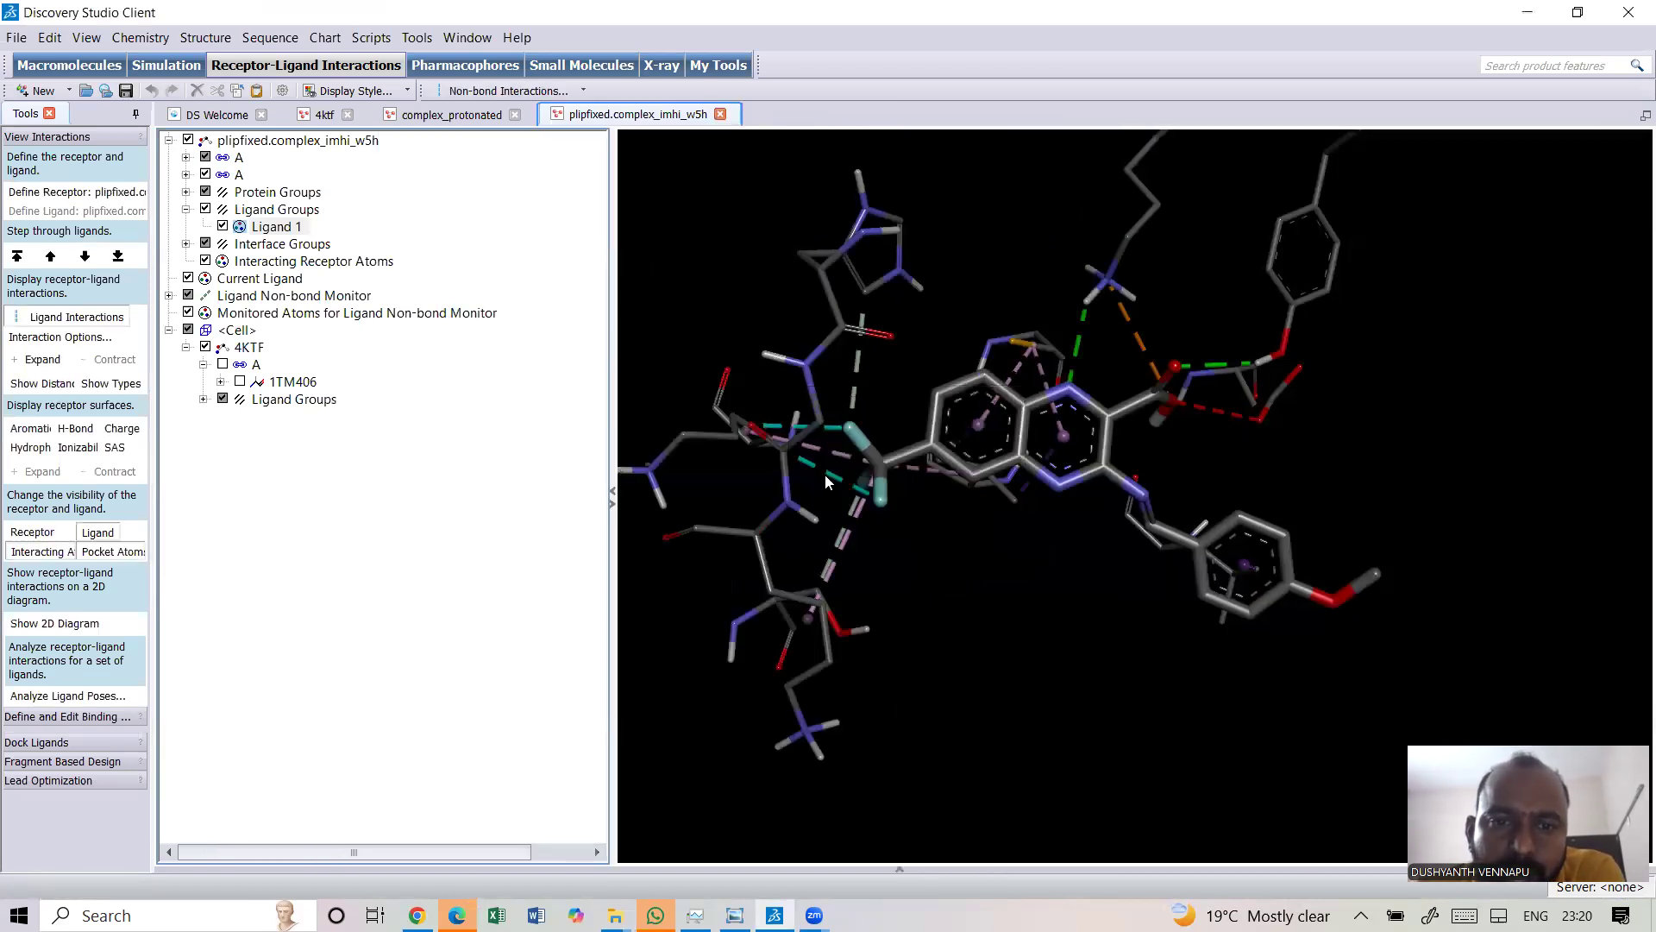
pyautogui.click(515, 115)
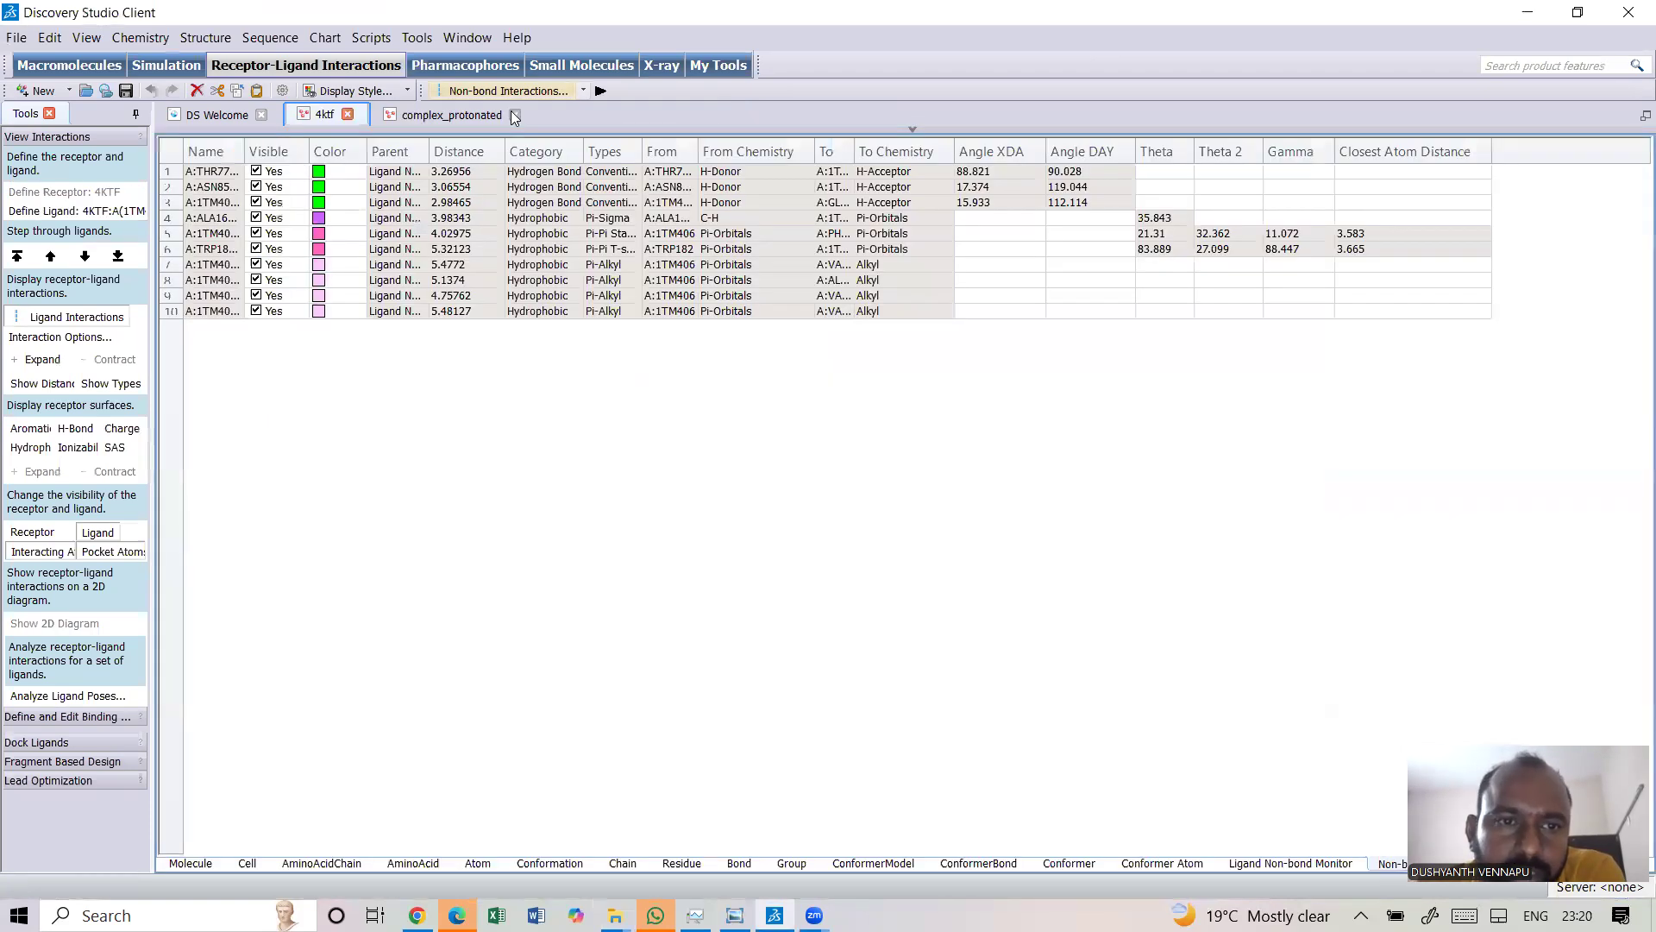
pyautogui.click(822, 483)
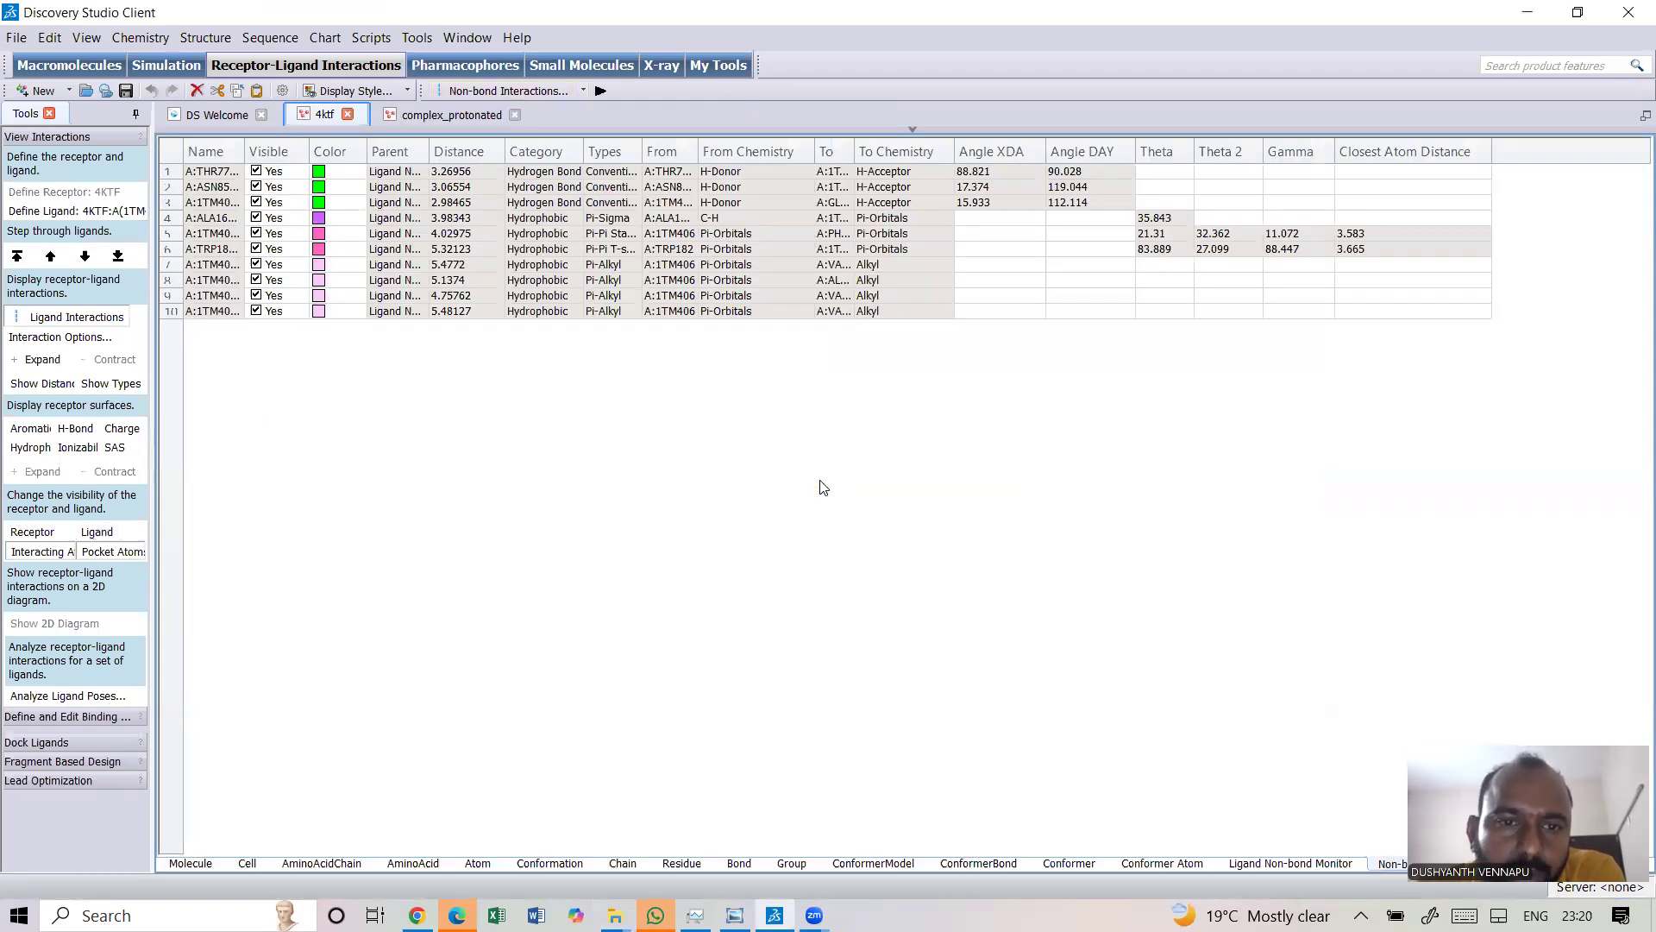
pyautogui.click(347, 115)
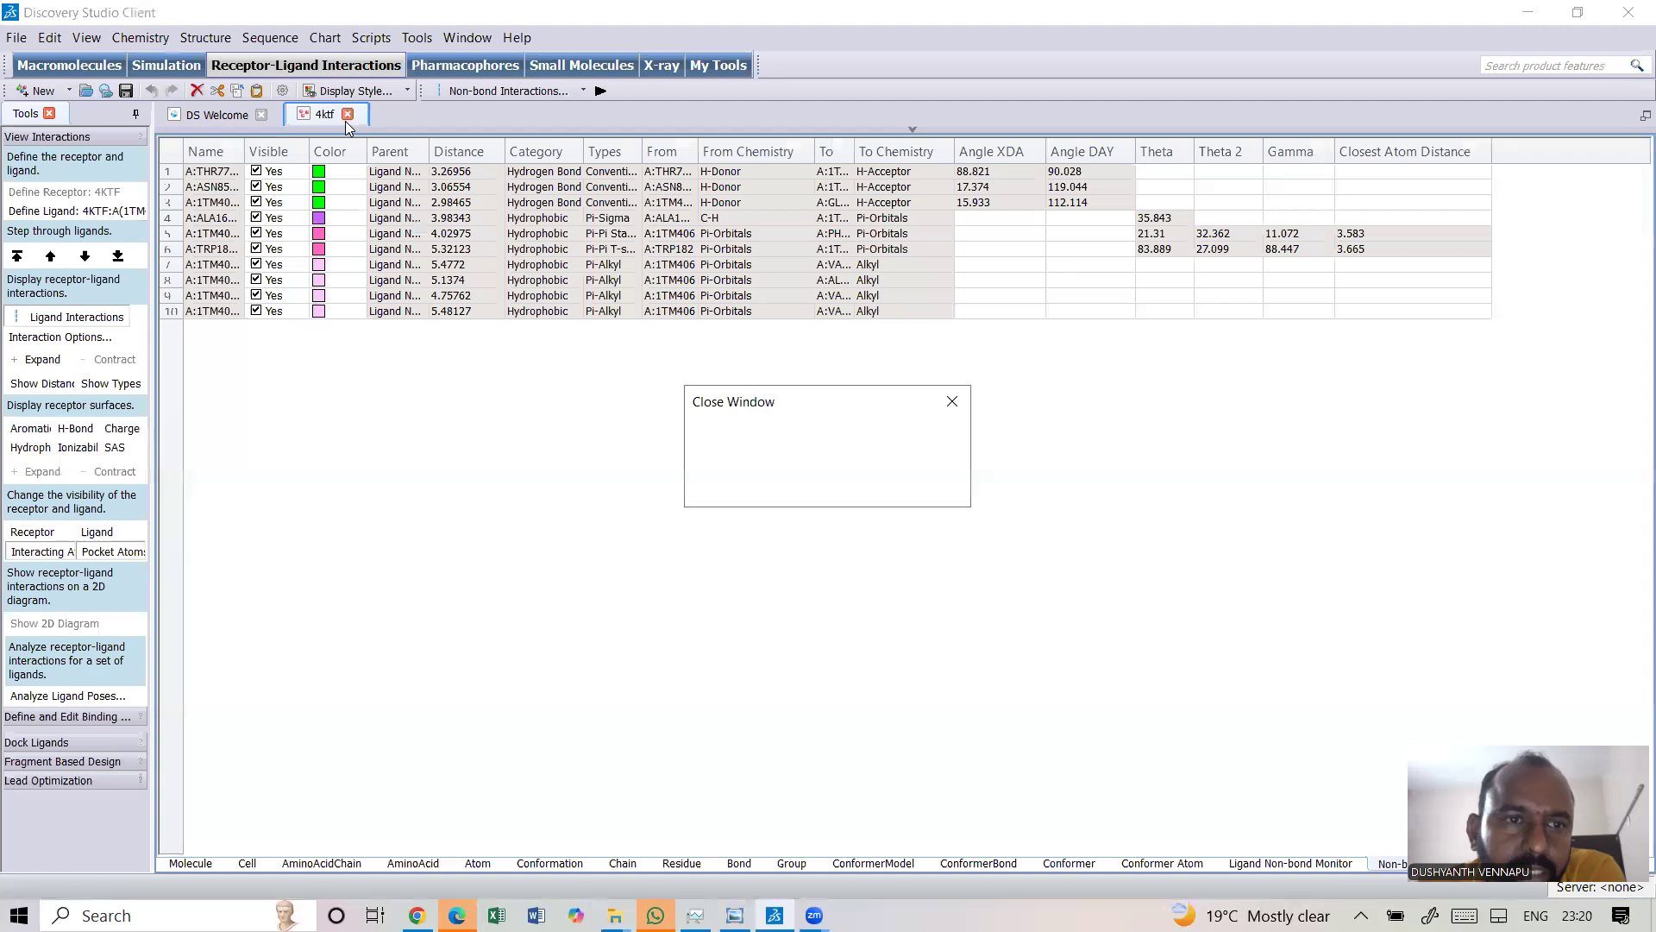
pyautogui.click(825, 485)
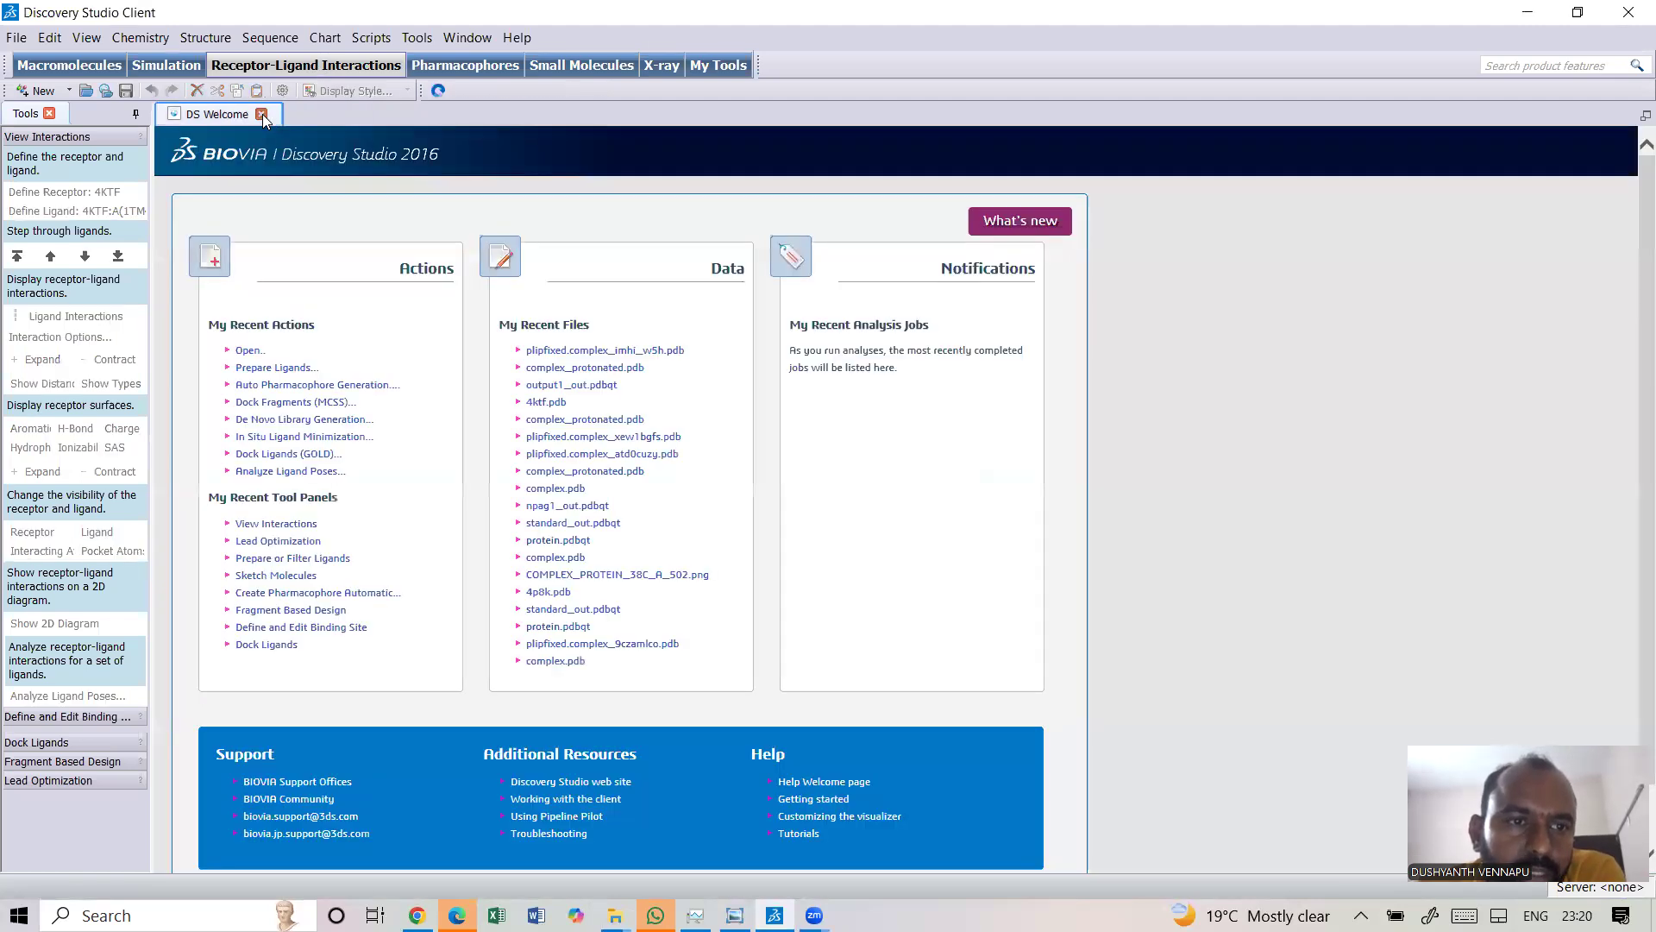
pyautogui.click(262, 114)
# Open complex_protonated from the Desktop folder utube and show its hierarchy view
pyautogui.click(17, 37)
pyautogui.click(44, 80)
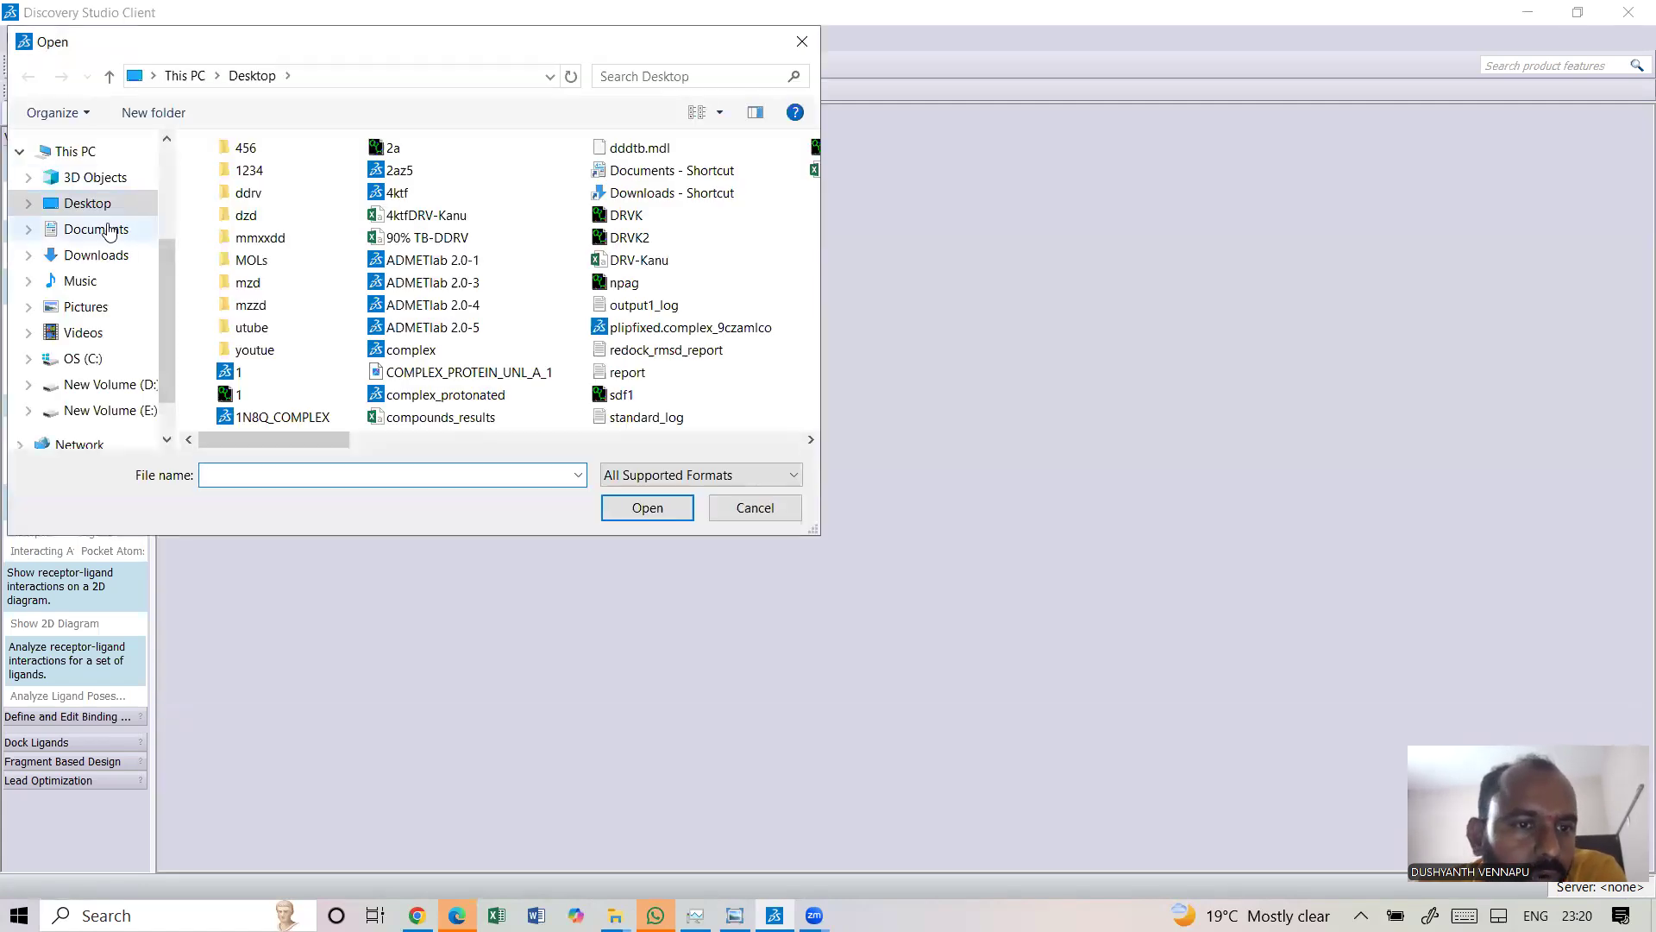
pyautogui.doubleClick(252, 327)
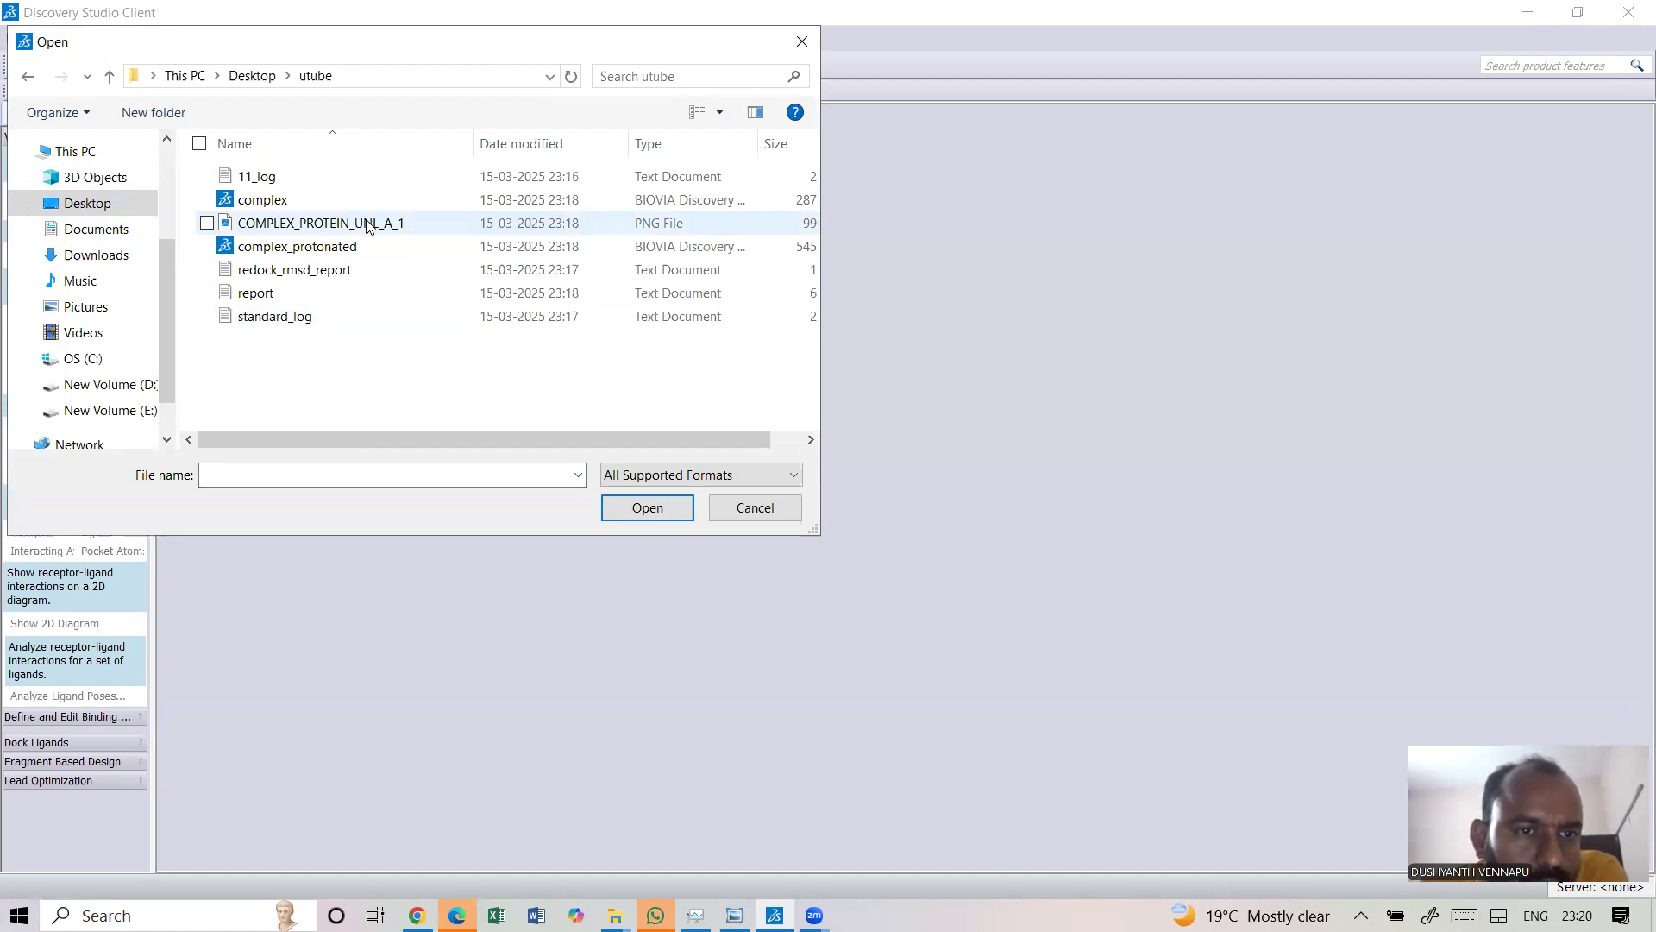
pyautogui.click(358, 246)
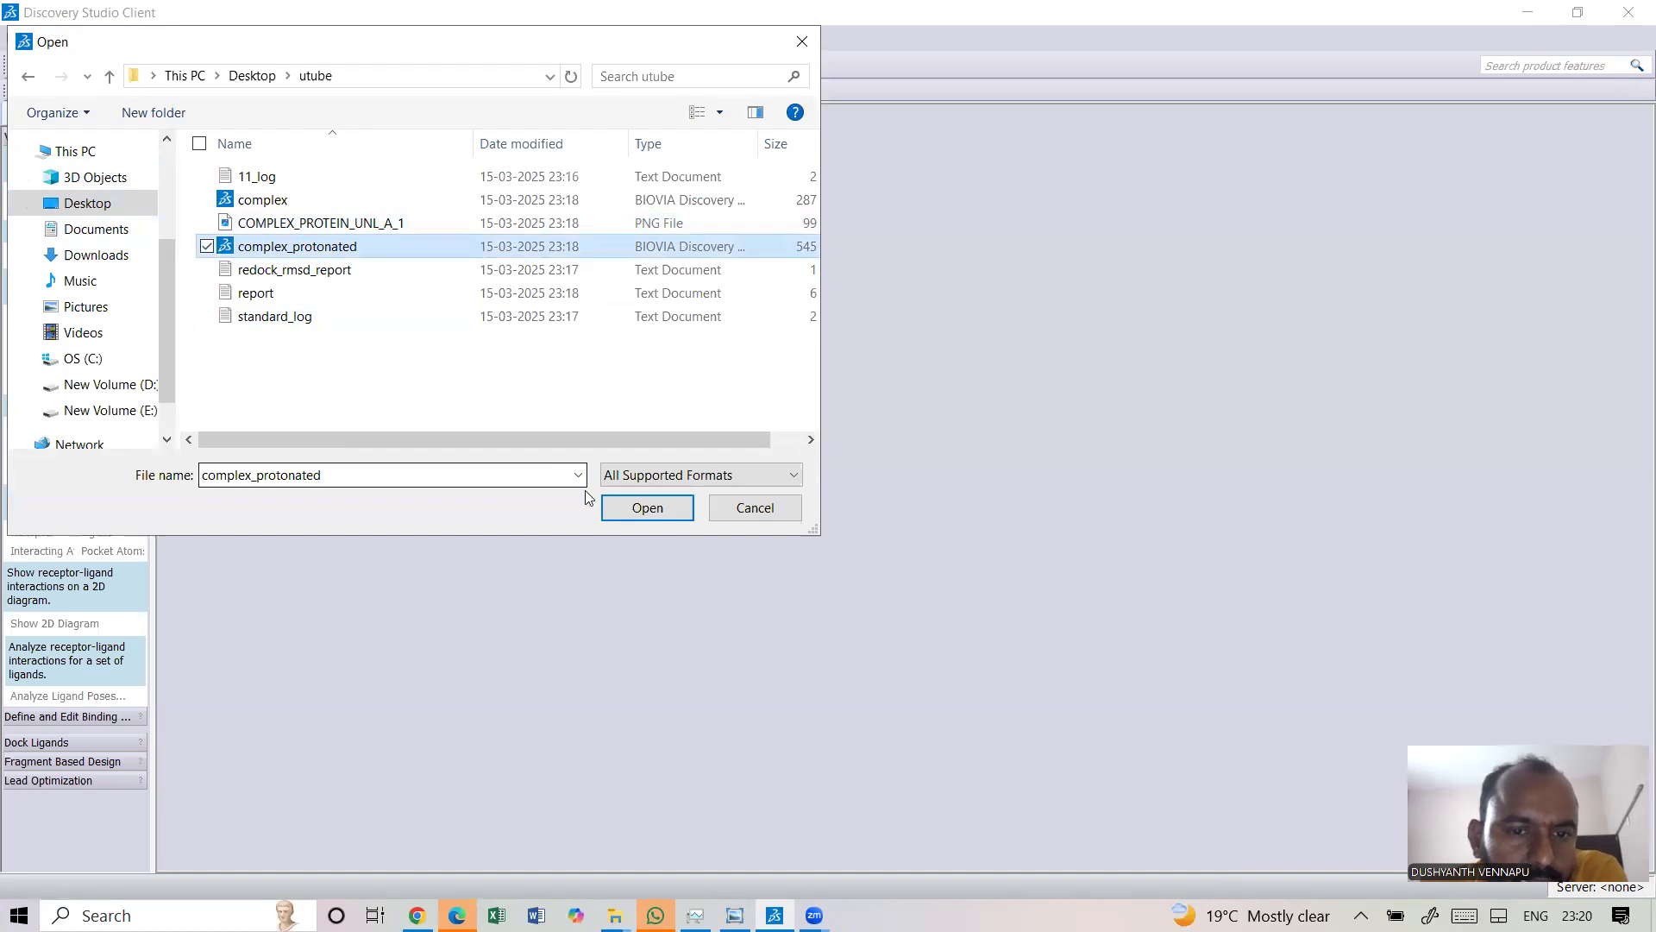
pyautogui.click(645, 513)
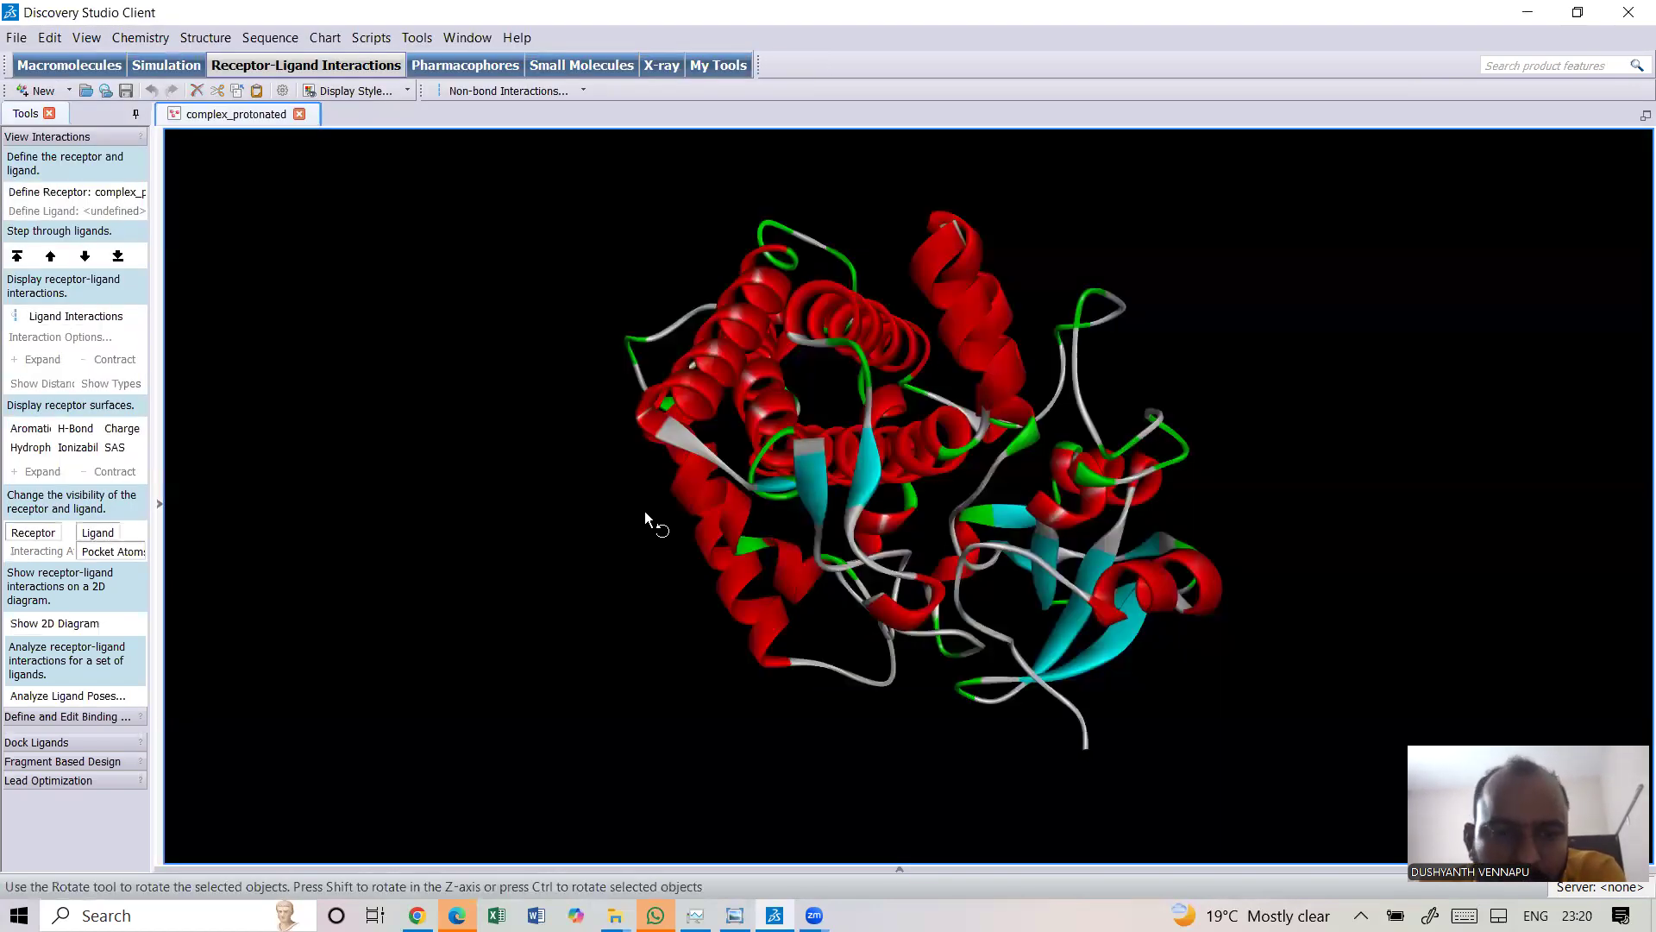
pyautogui.click(158, 504)
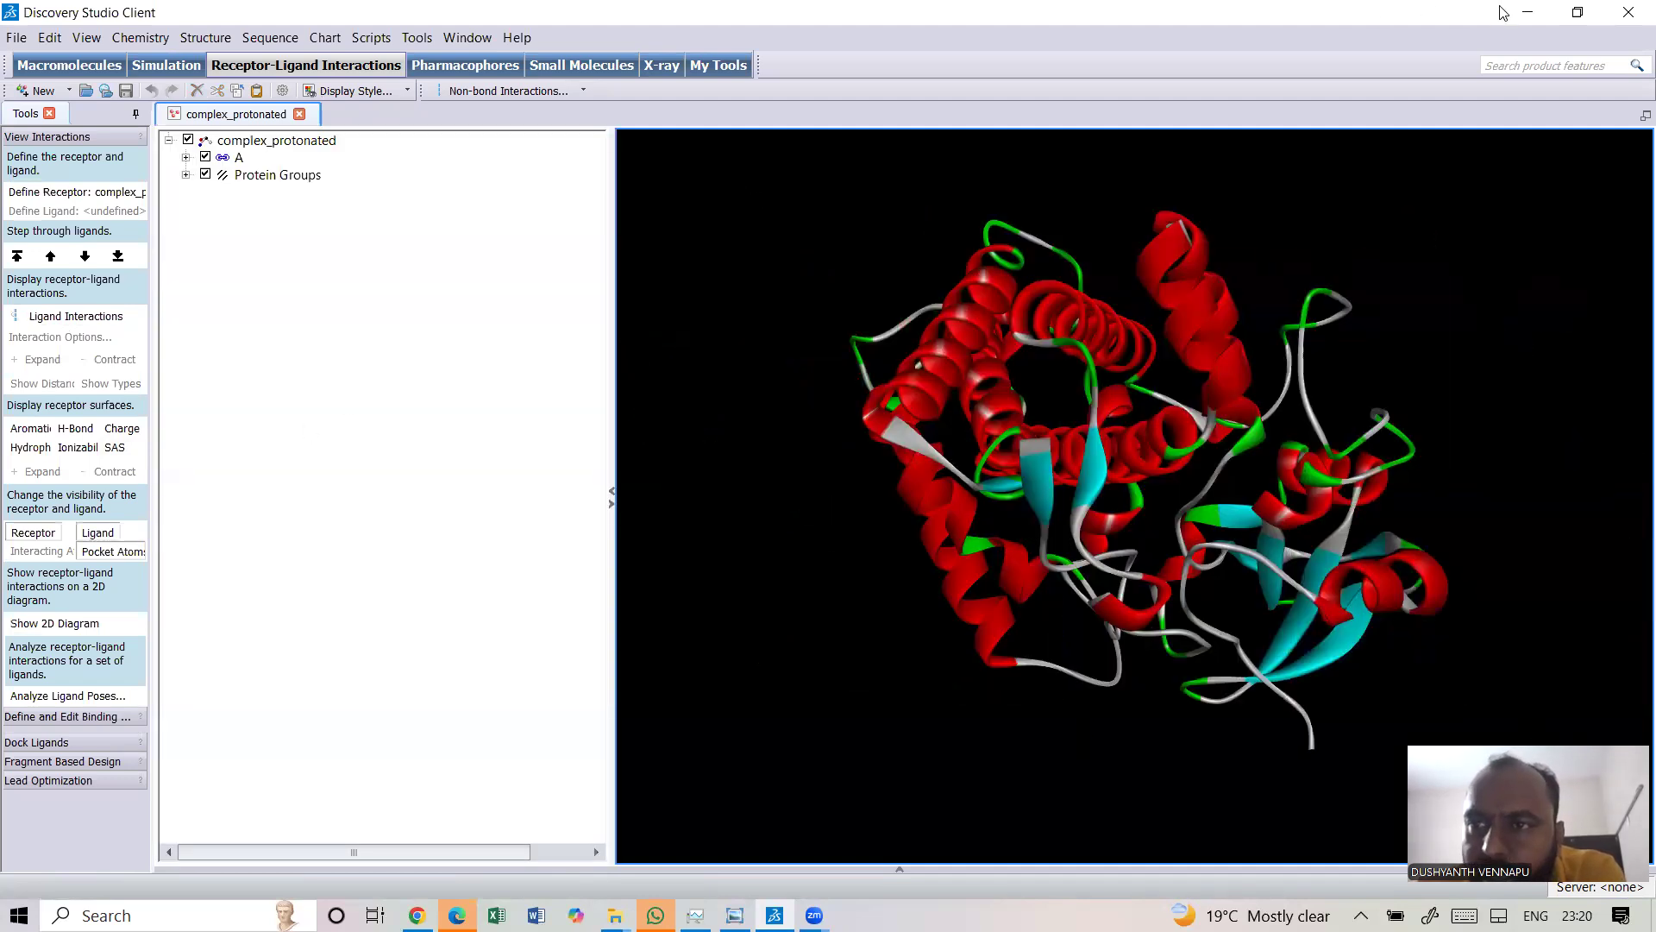
# Open the complex structure from the utube folder, and expand the Protein Groups of complex_protonated
pyautogui.click(1527, 13)
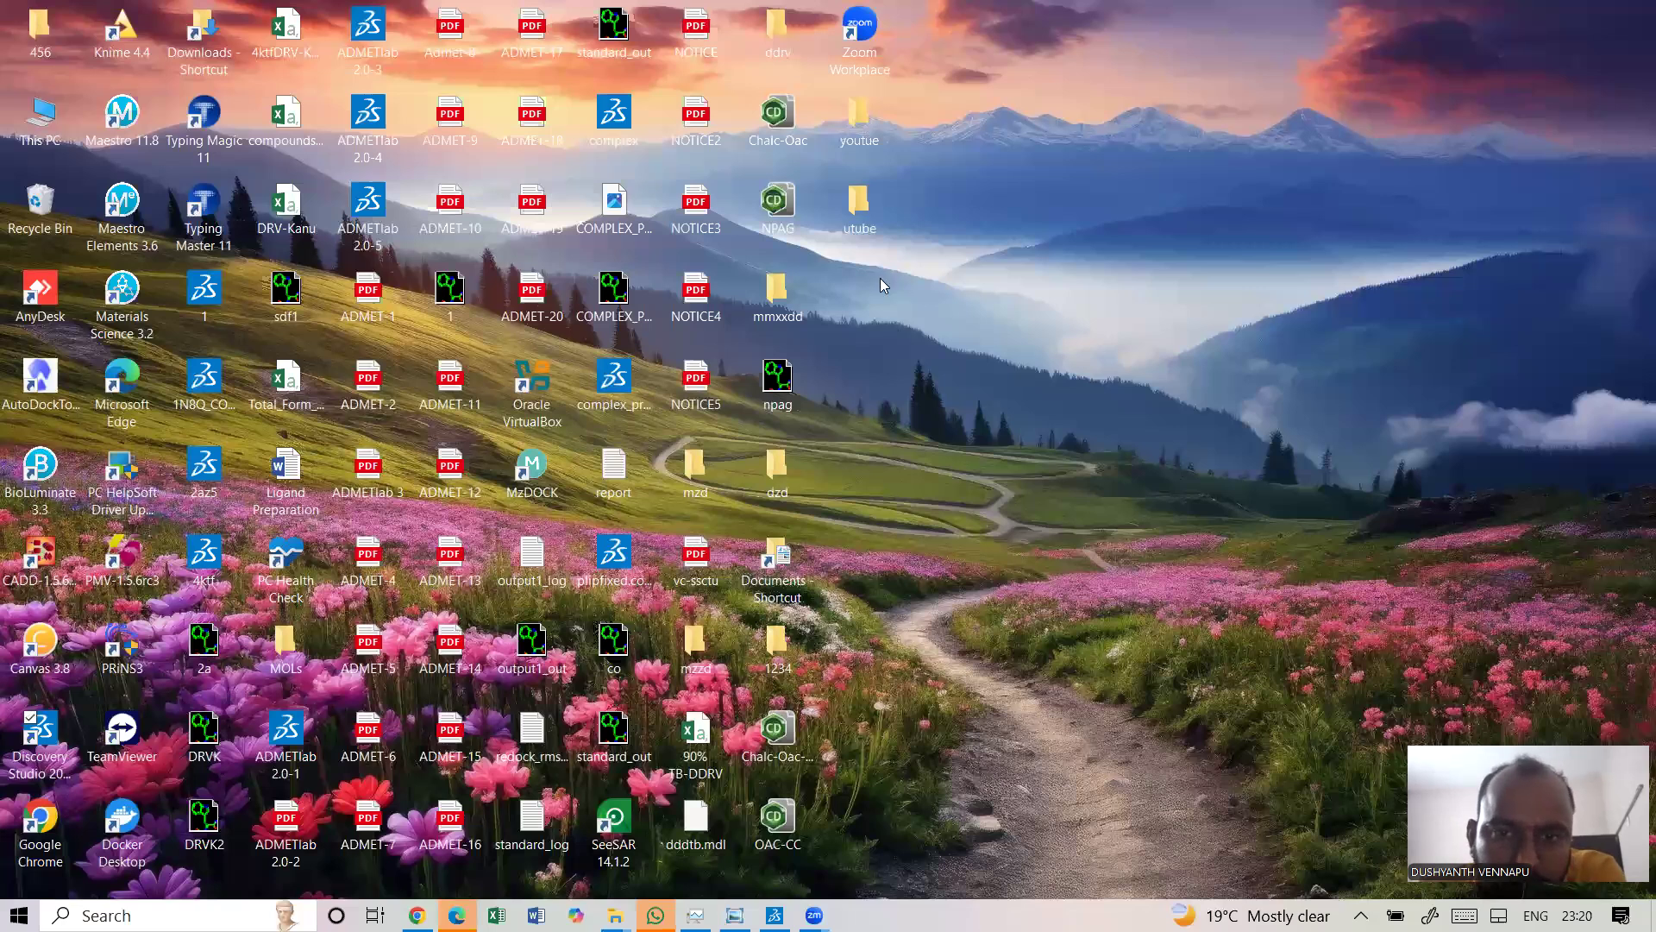
pyautogui.doubleClick(873, 231)
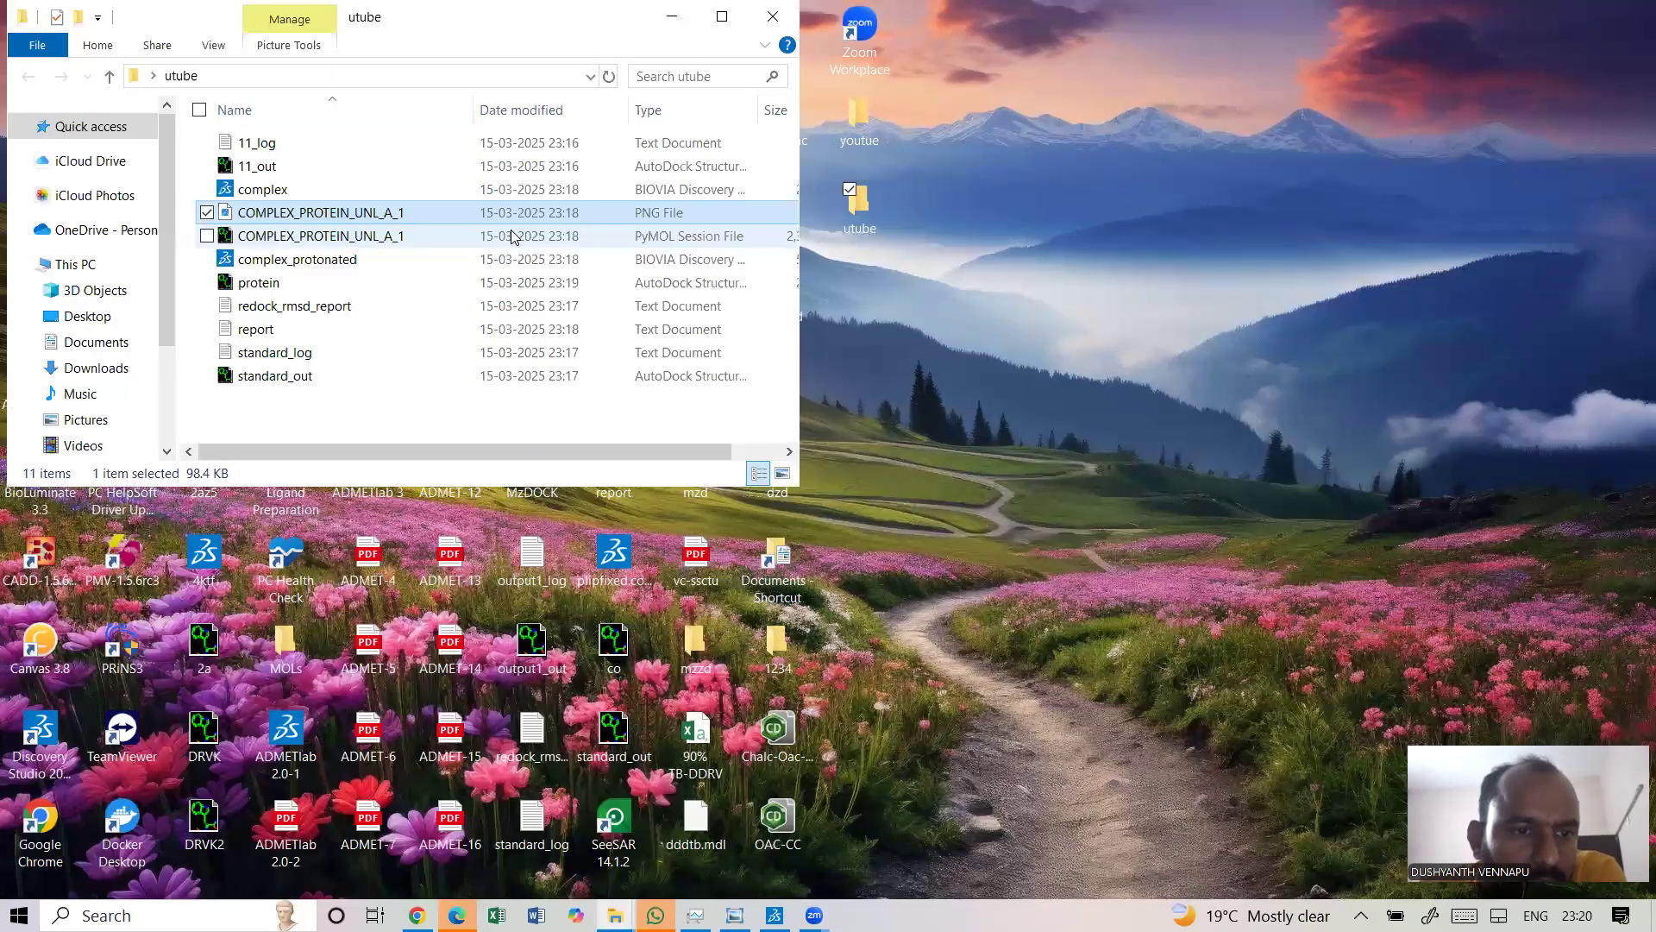
pyautogui.doubleClick(485, 189)
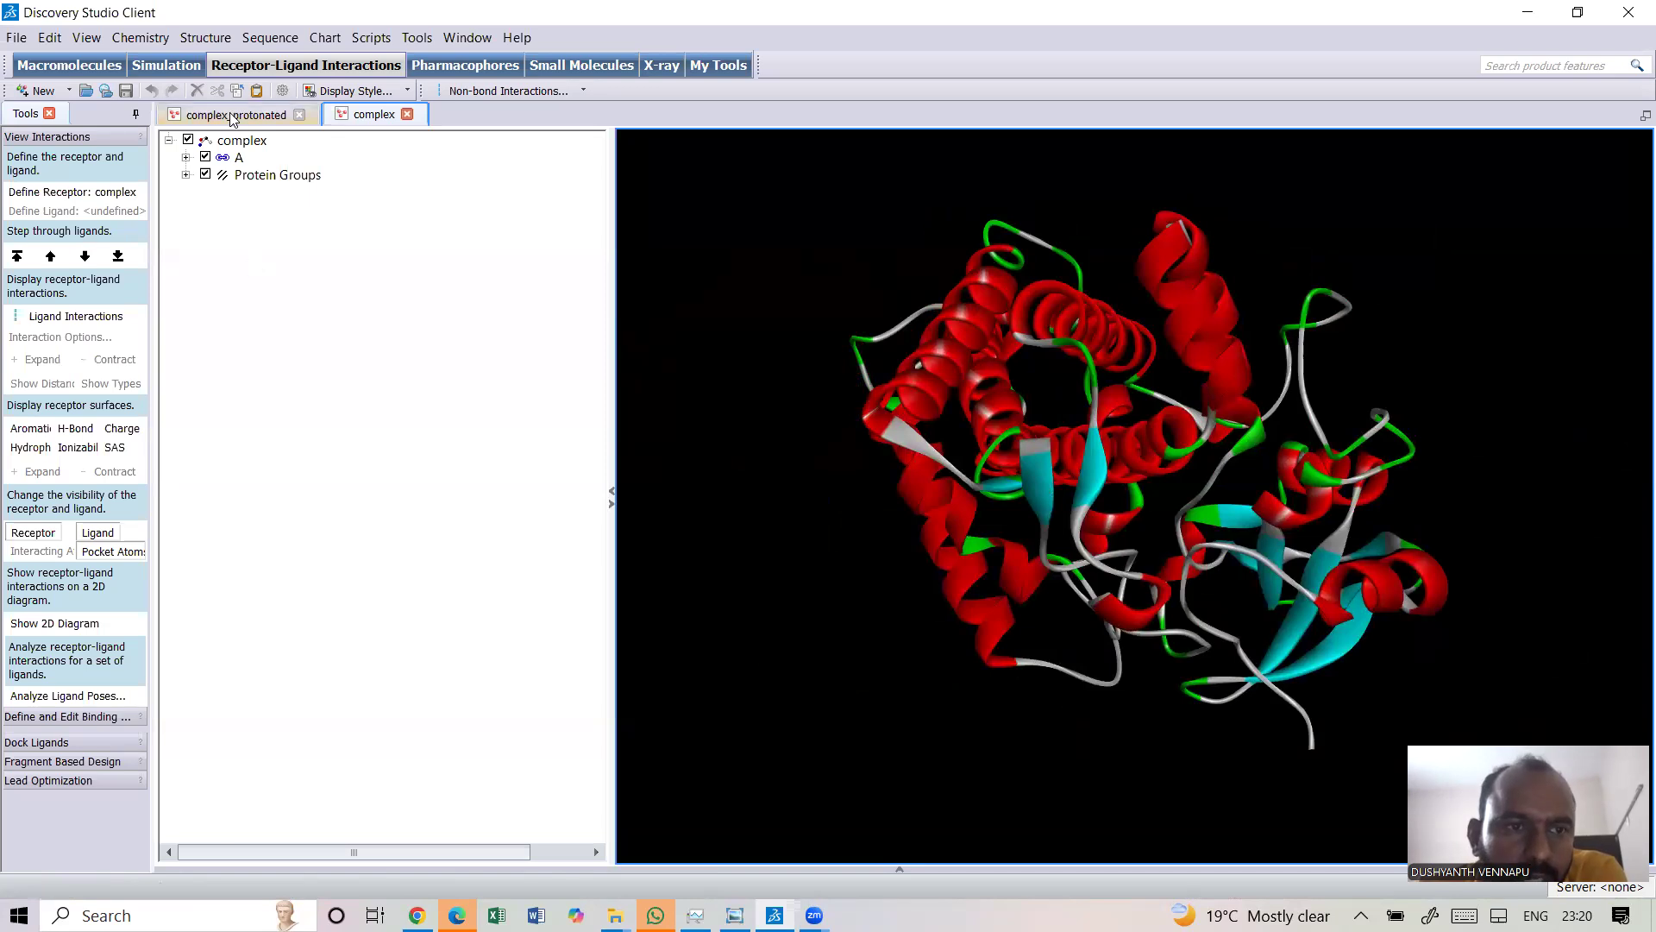
pyautogui.click(233, 116)
pyautogui.click(186, 175)
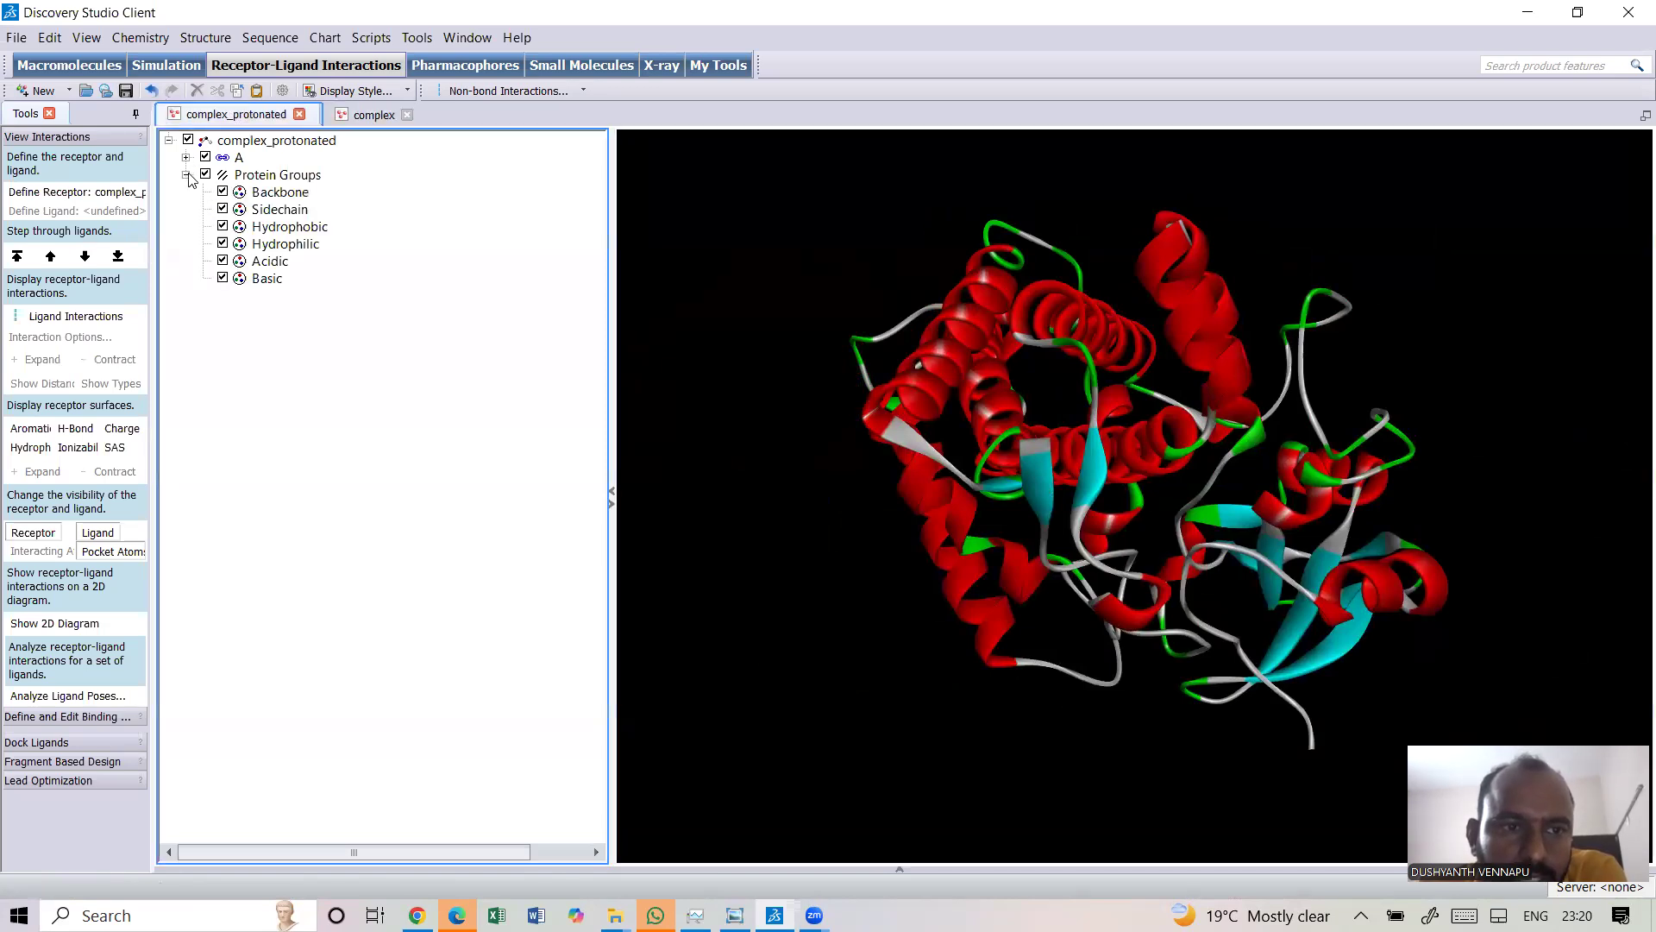
# Return to the utube folder and look over the PyMOL session file and standard_out among the outputs
pyautogui.click(1525, 12)
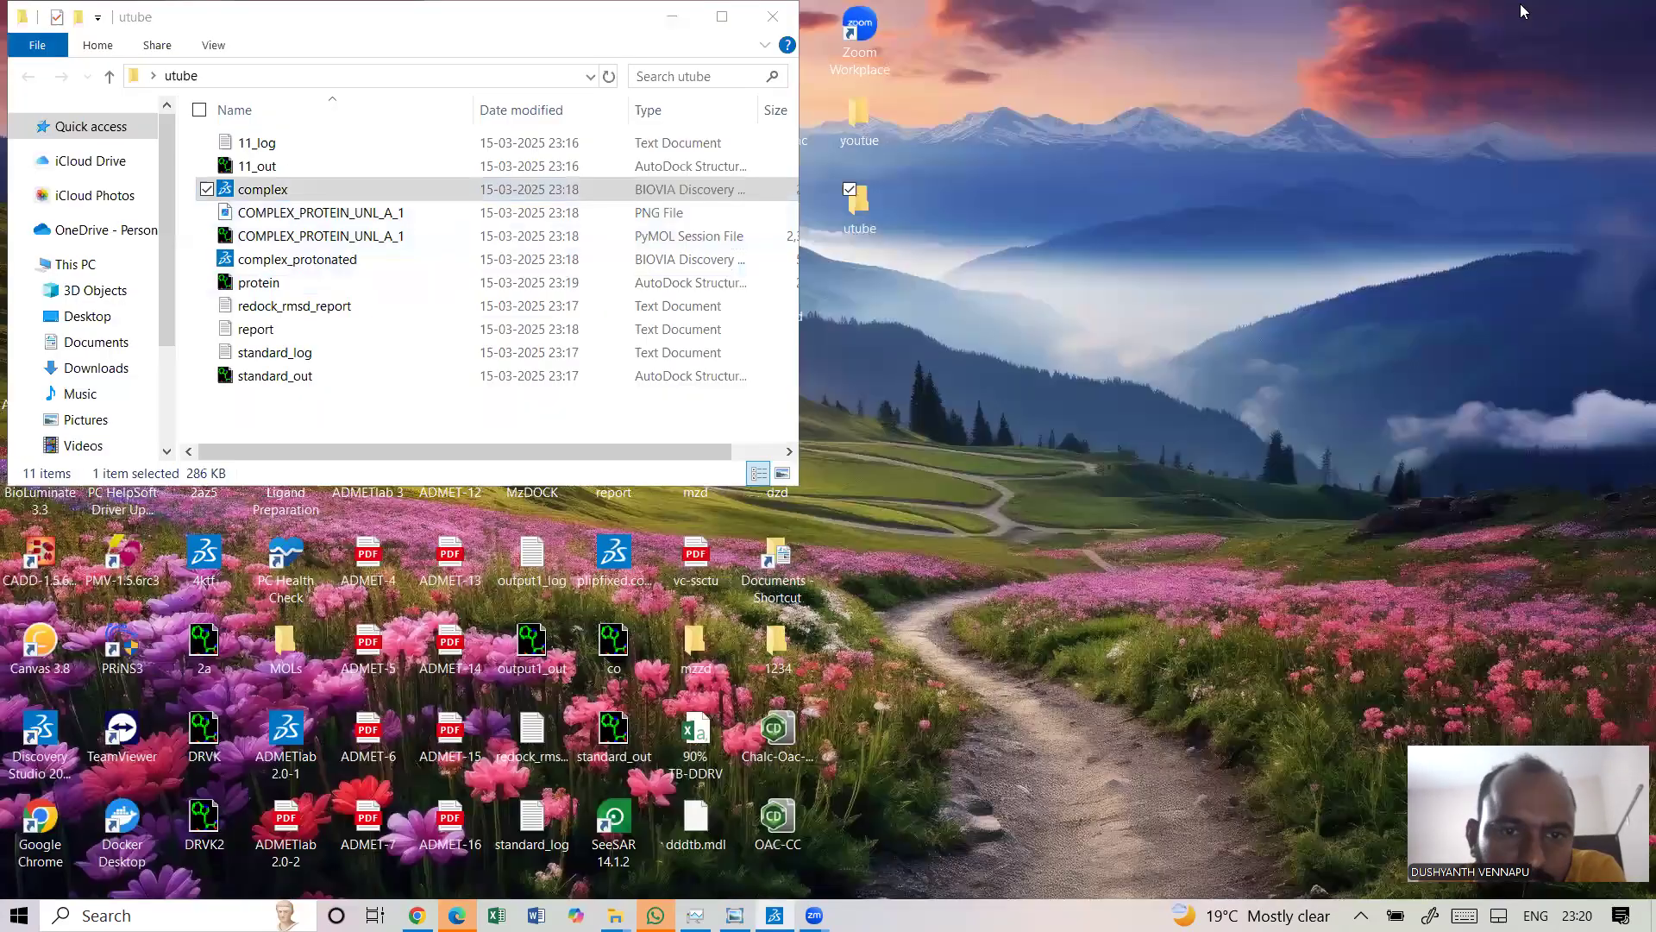
pyautogui.click(423, 239)
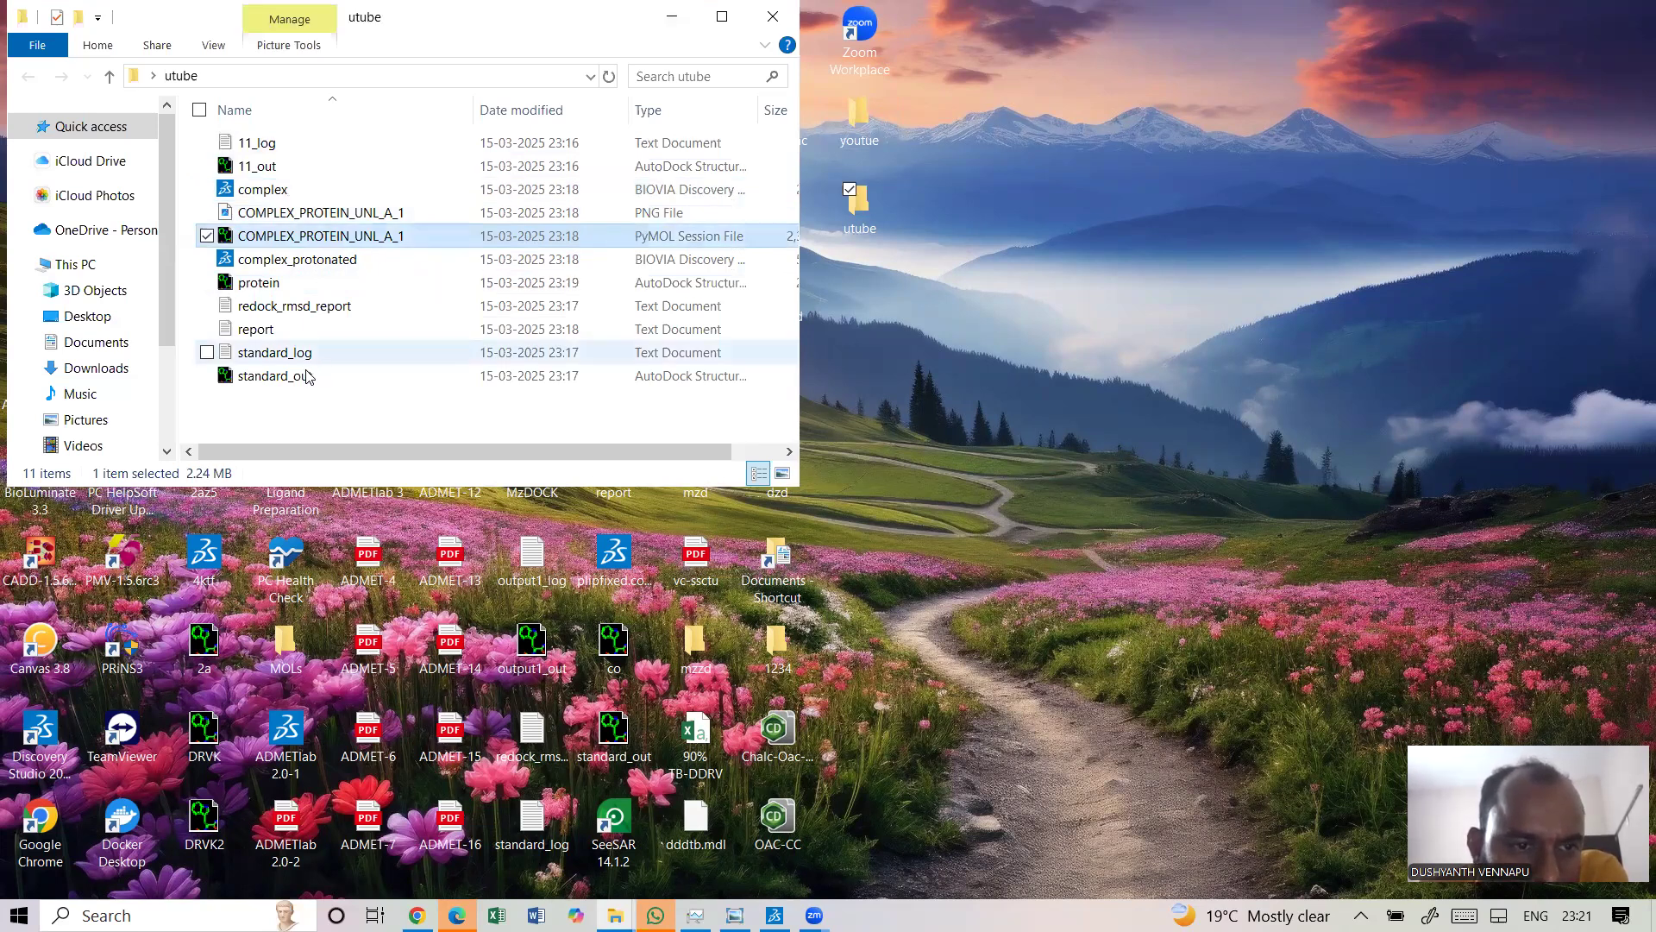
pyautogui.click(308, 377)
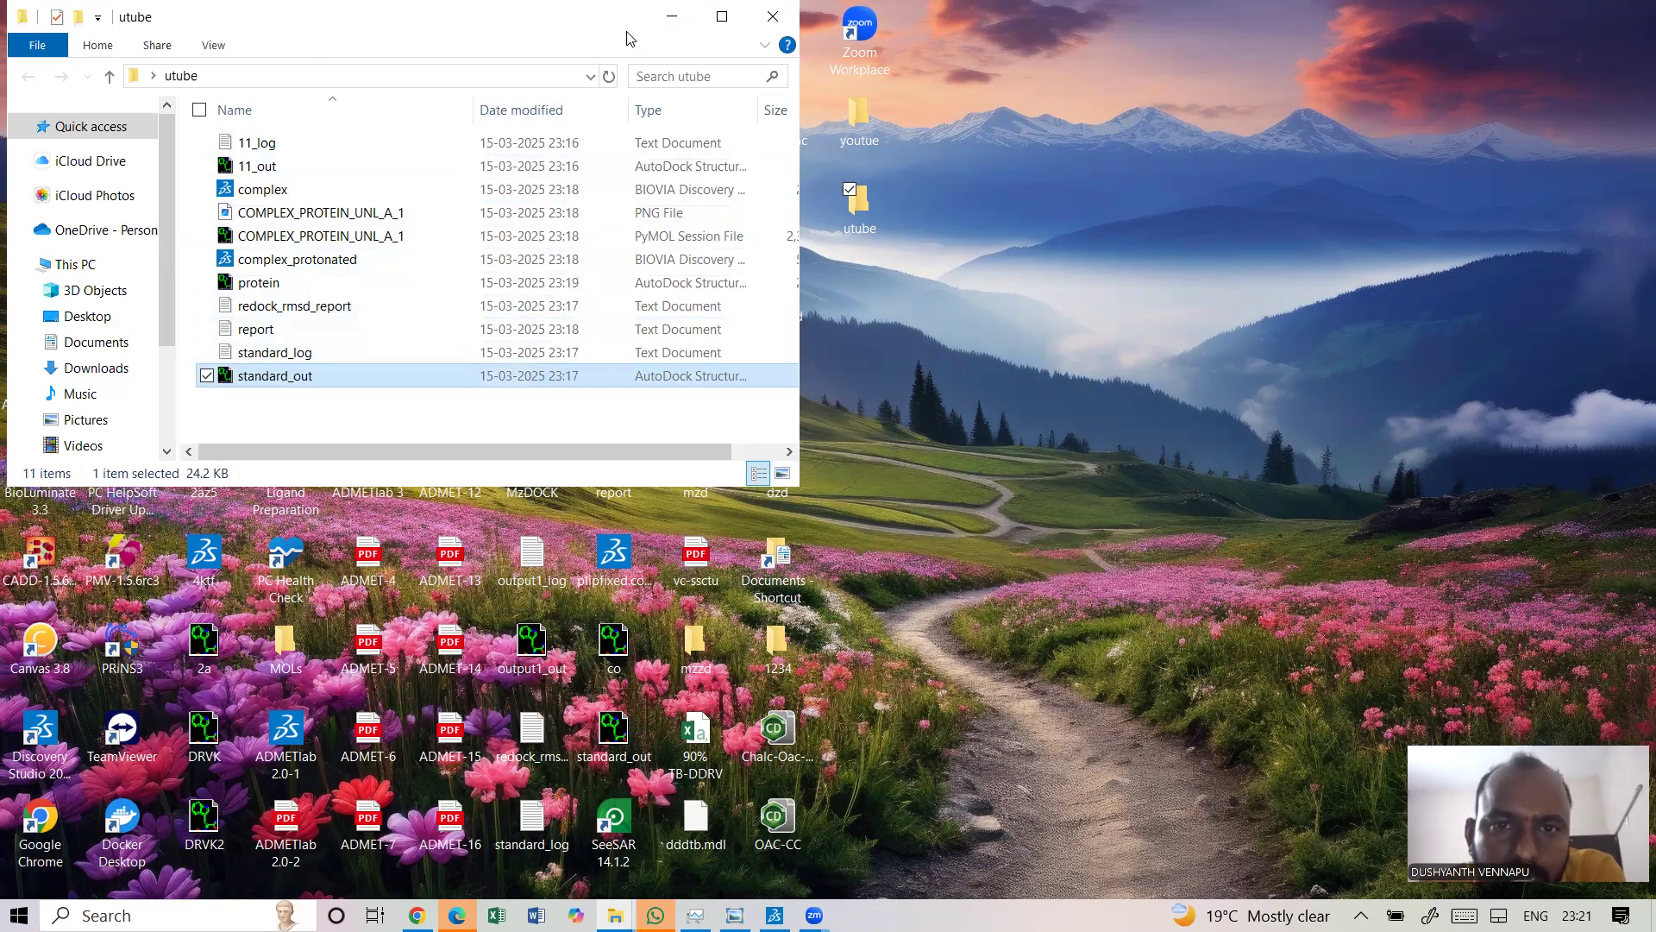
pyautogui.moveTo(627, 38); pyautogui.dragTo(700, 233)
pyautogui.click(842, 221)
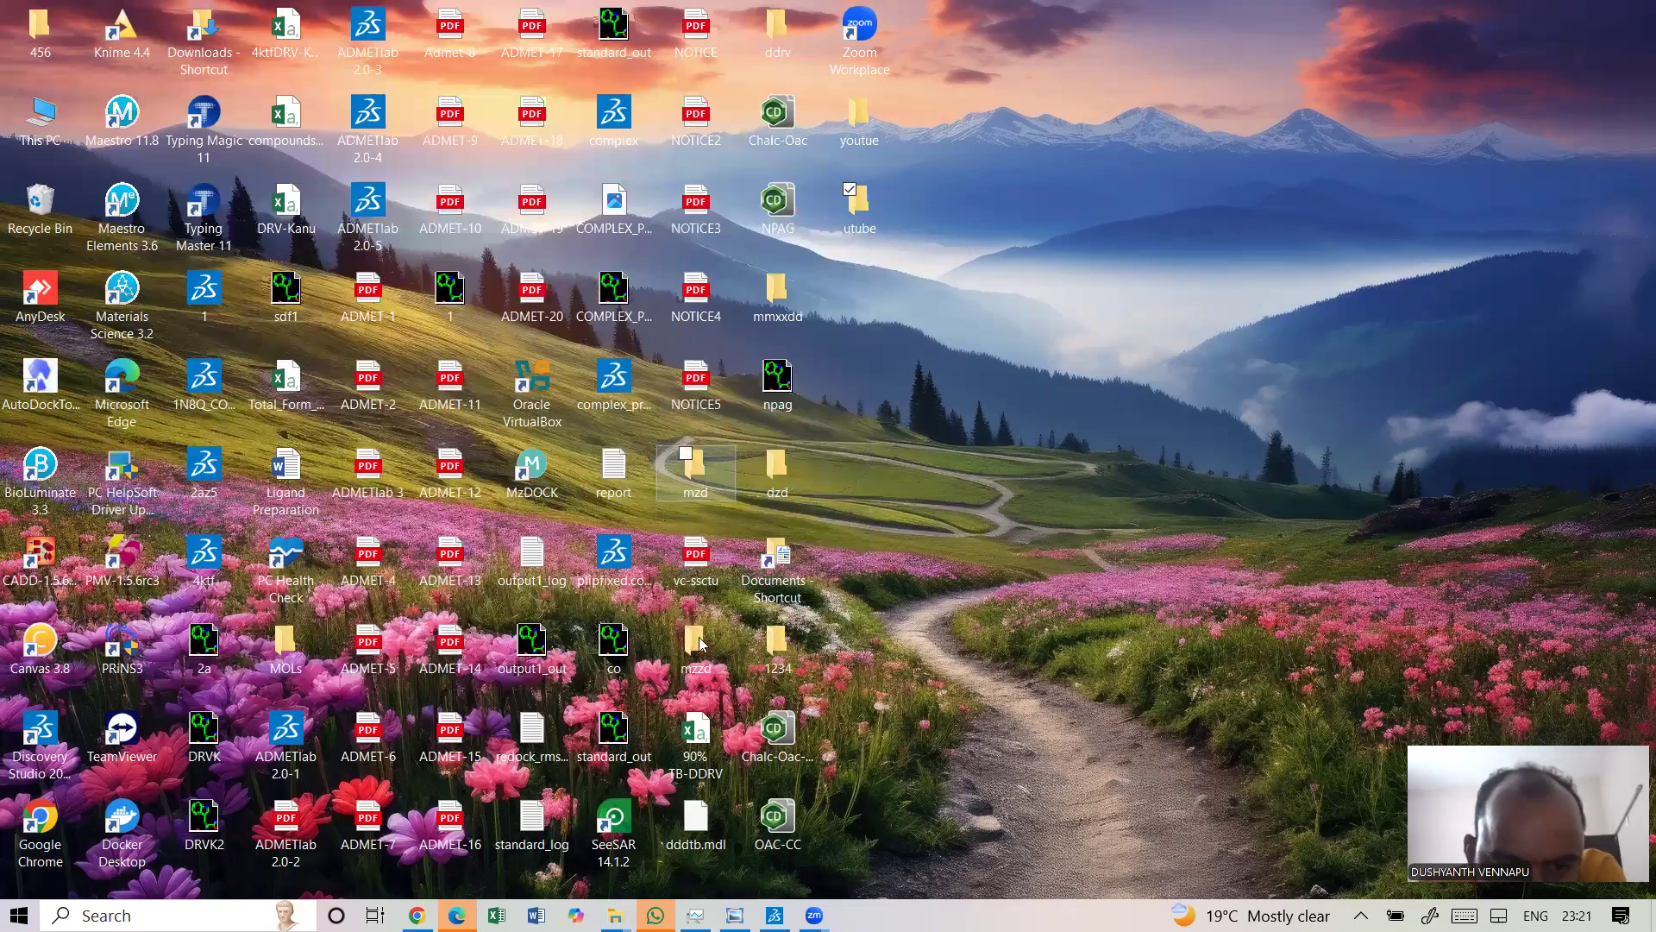
# Open the mzzd folder from the desktop in a maximized window and view the 4p8k_out_chain1_ TIF image
pyautogui.doubleClick(699, 638)
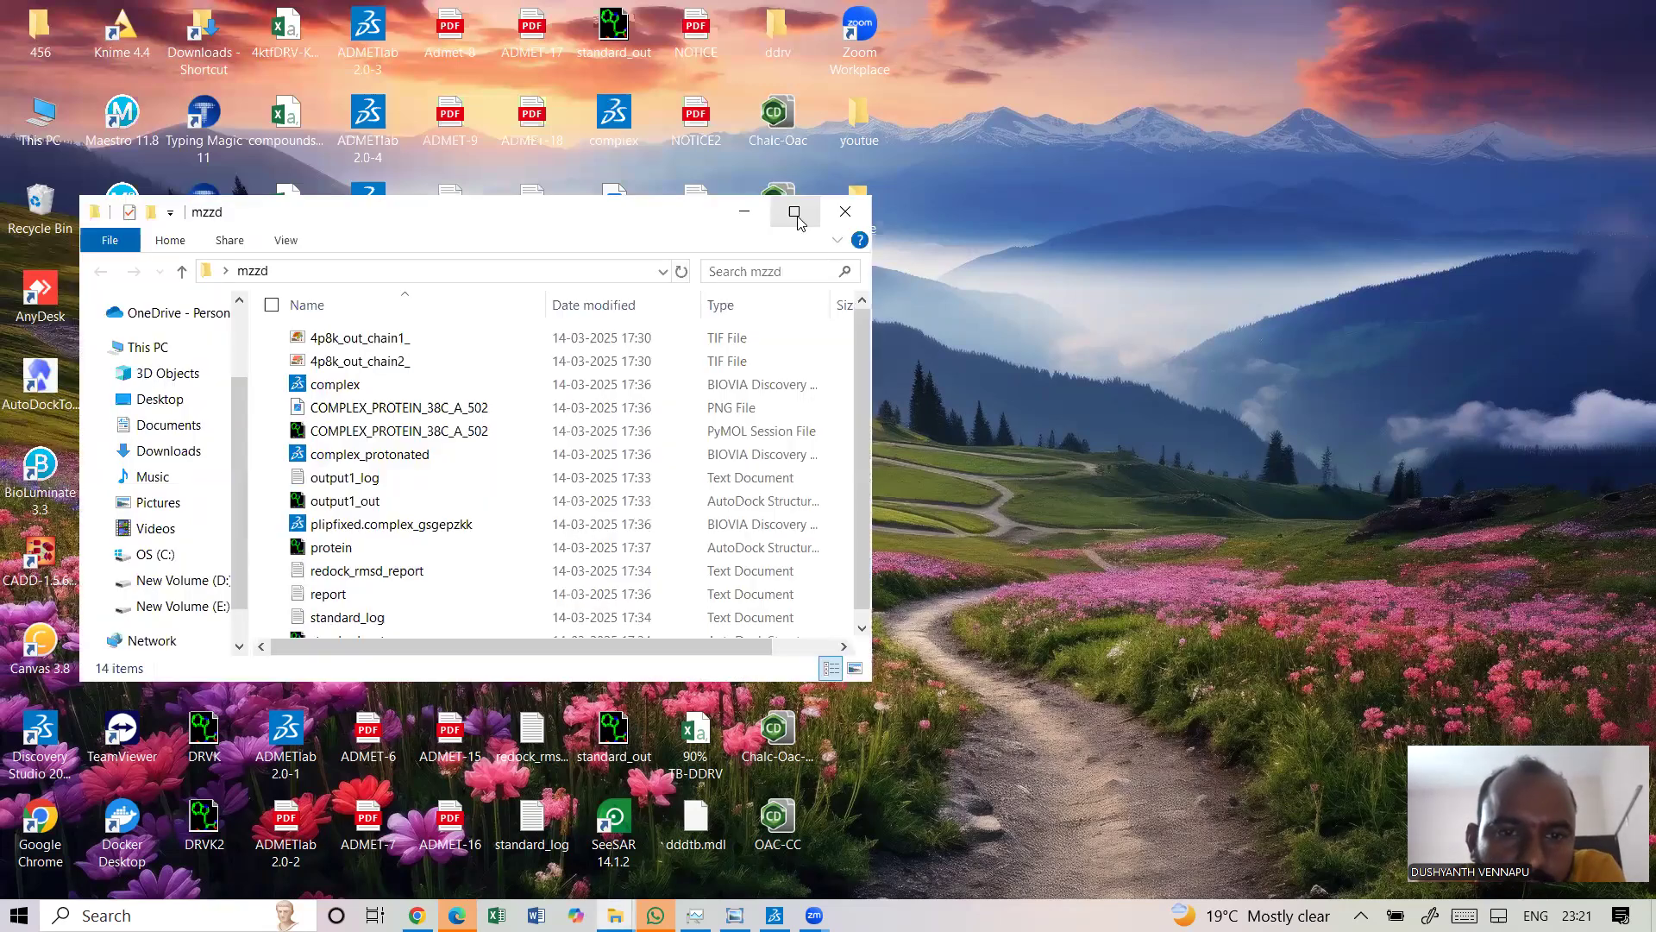
pyautogui.click(795, 212)
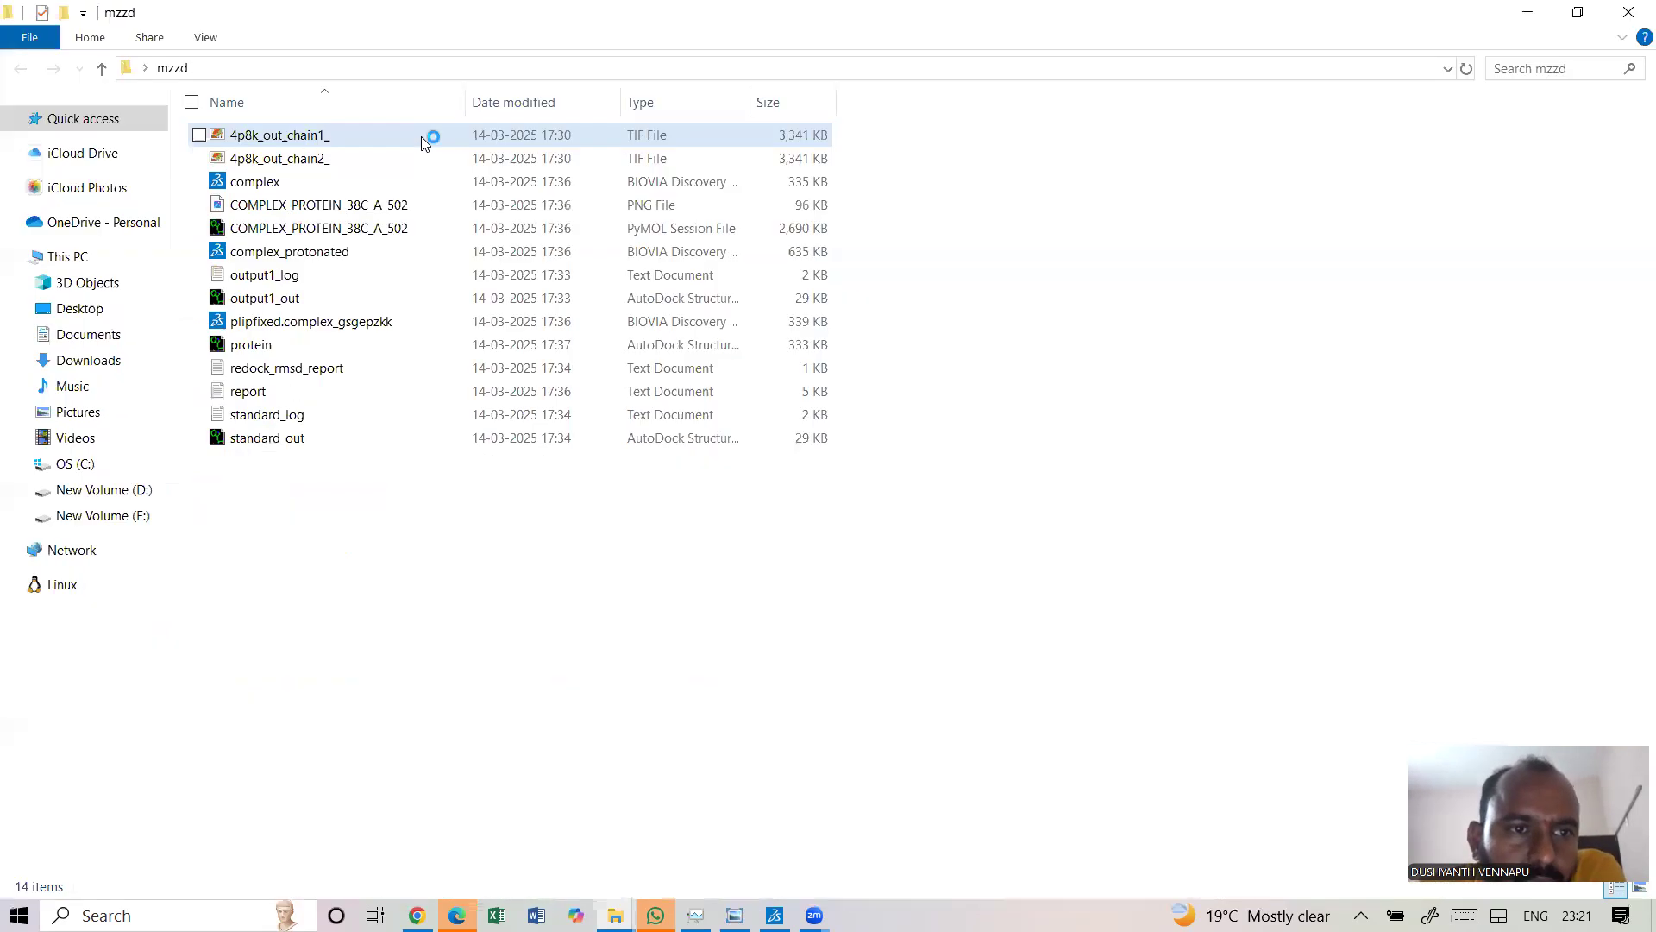
pyautogui.doubleClick(423, 143)
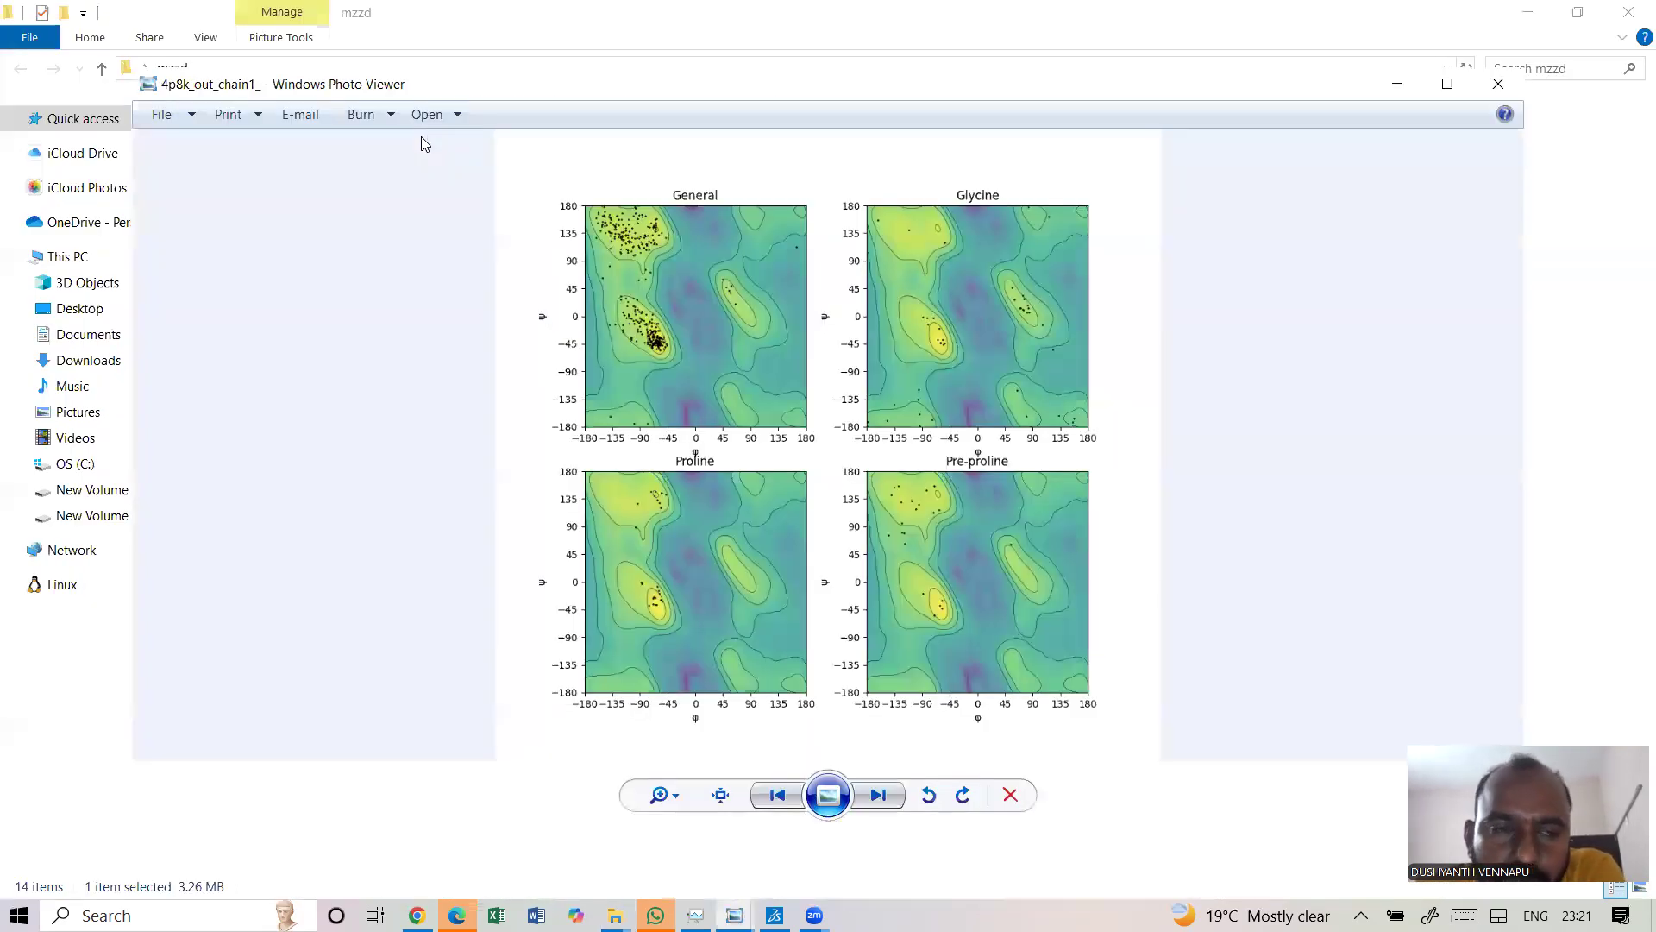
pyautogui.click(1496, 91)
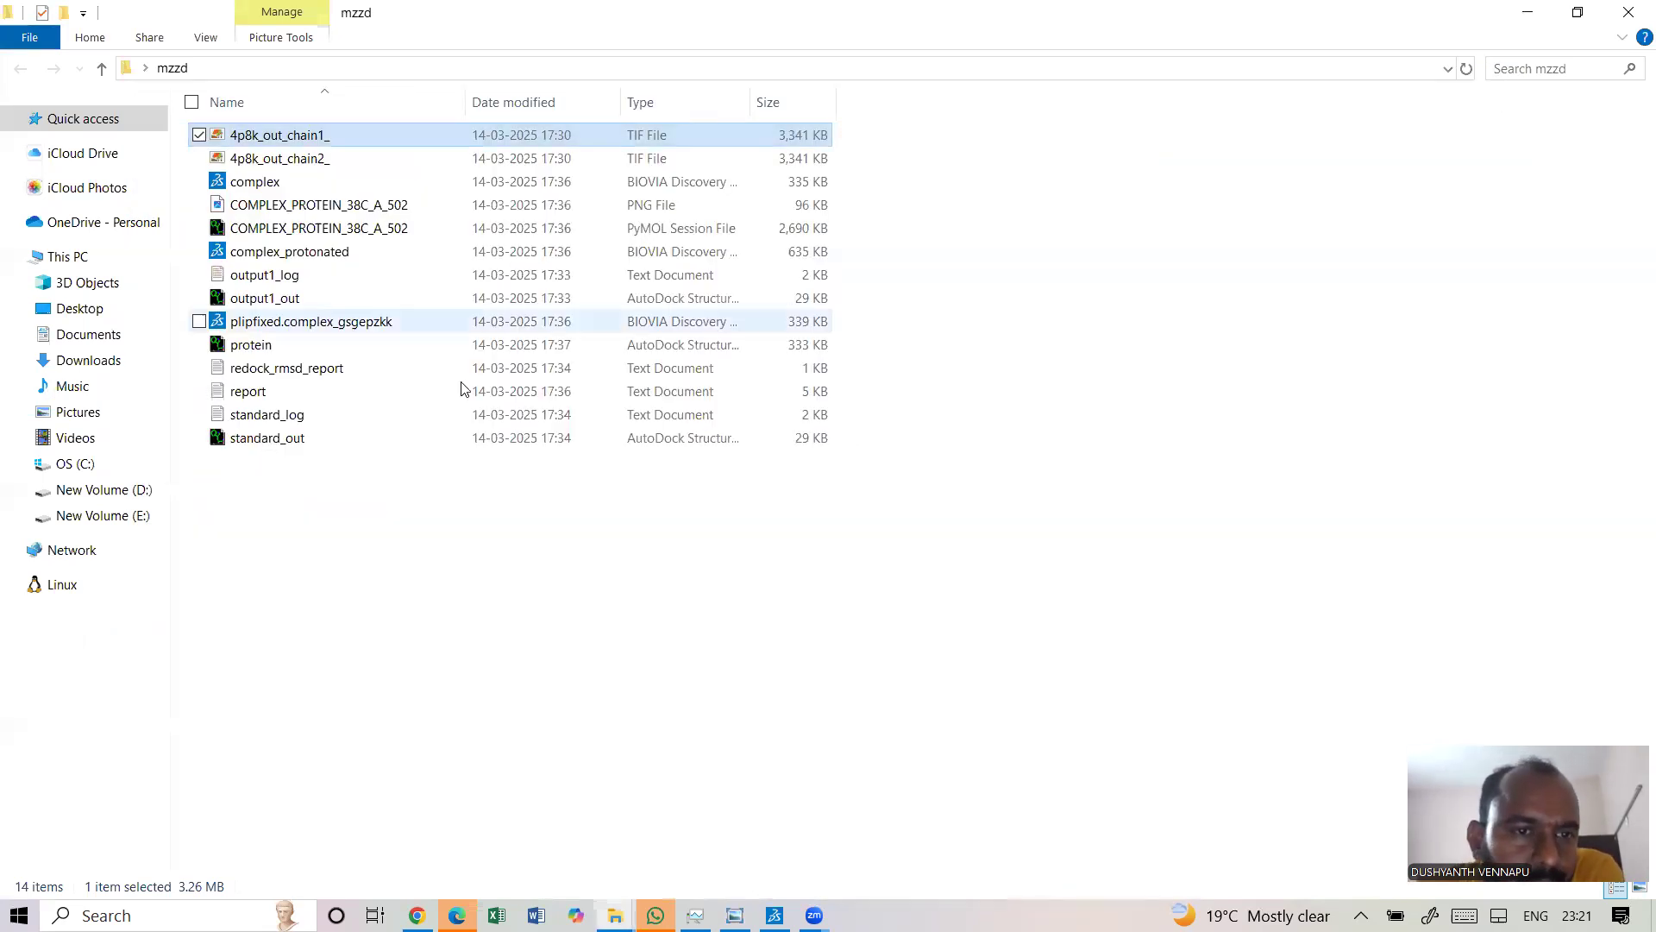
pyautogui.click(268, 640)
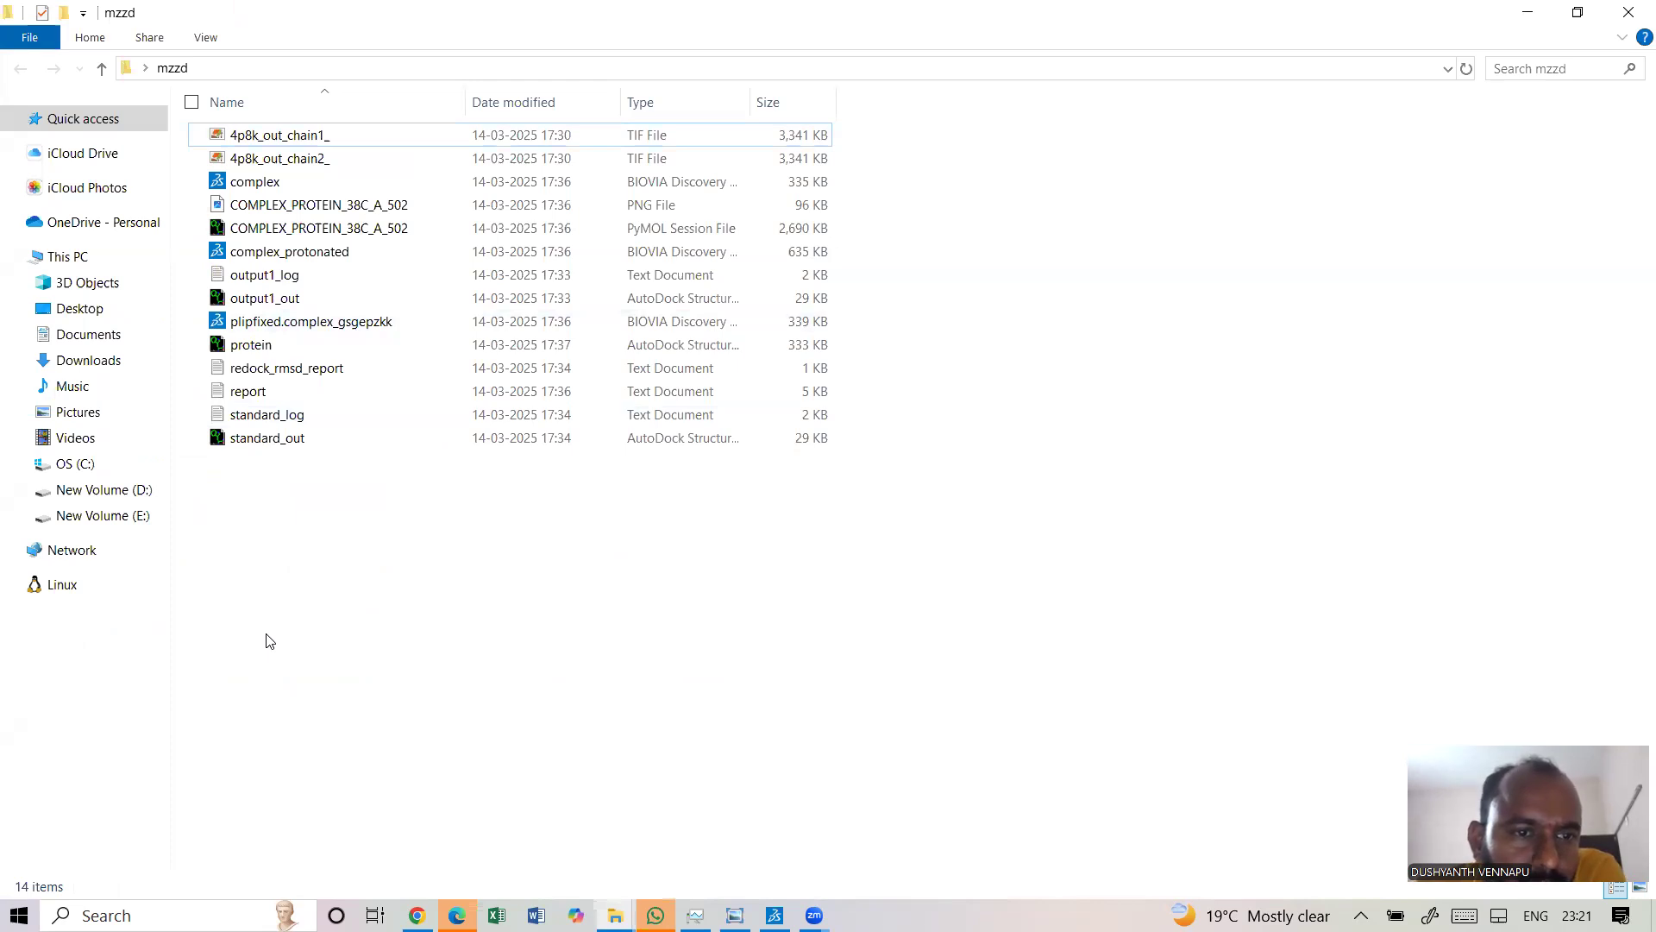
# Open plipfixed.complex_gsgepzkk from the mzzd folder in Discovery Studio and expand its Protein Groups in the hierarchy
pyautogui.doubleClick(405, 327)
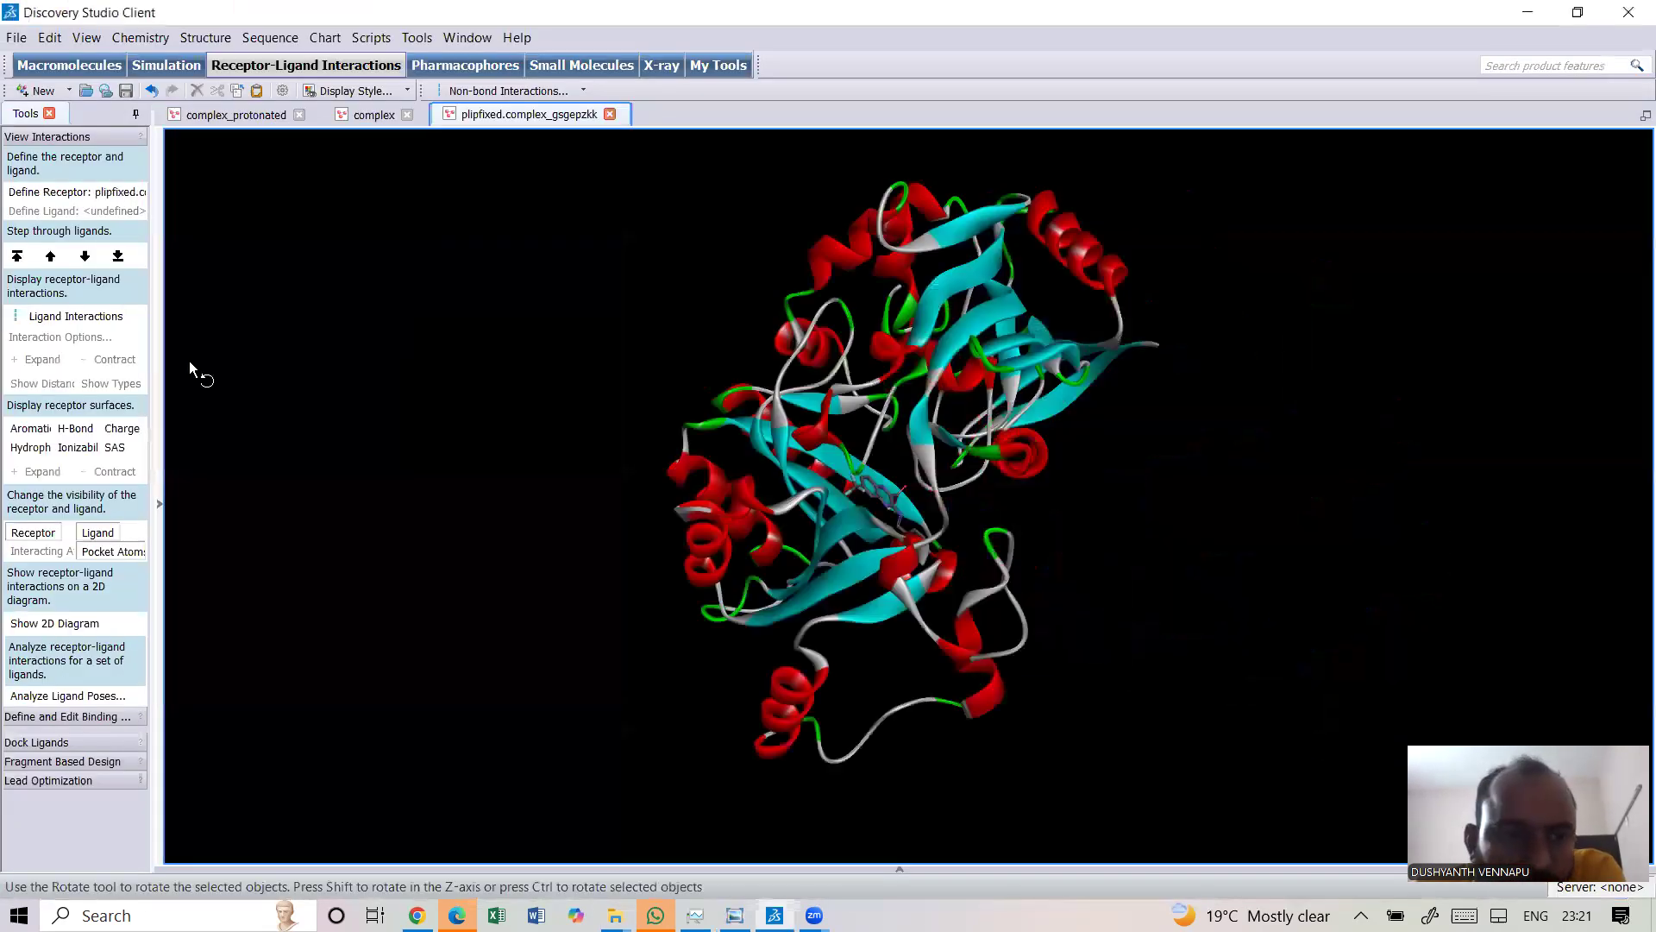
pyautogui.click(163, 509)
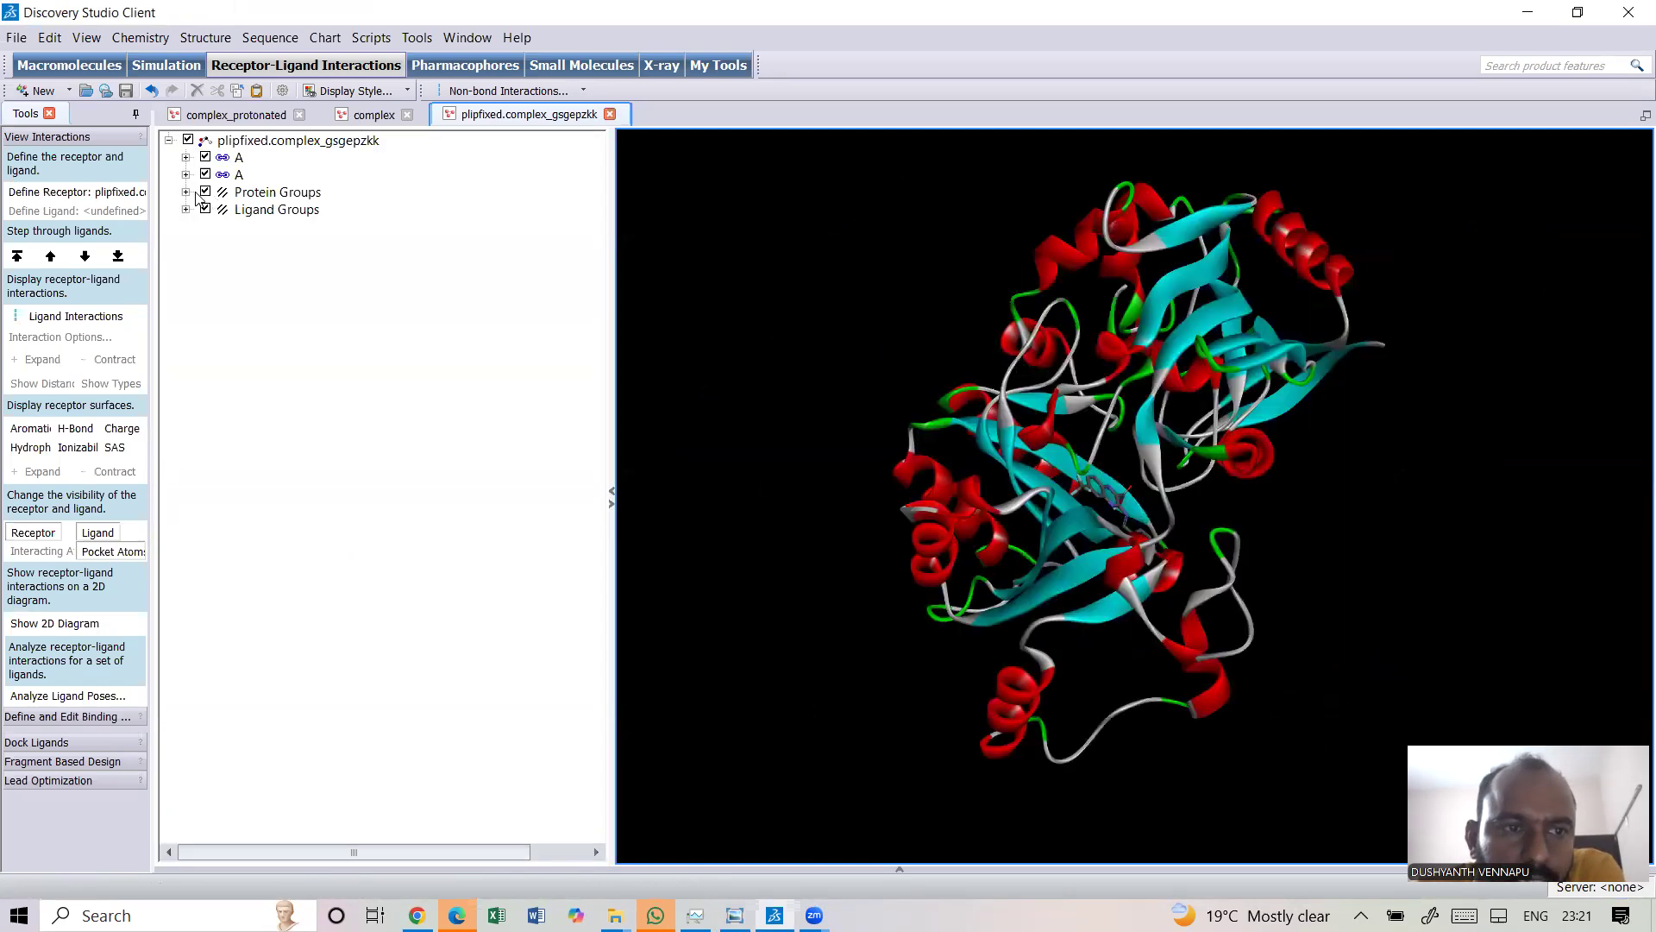
pyautogui.click(186, 191)
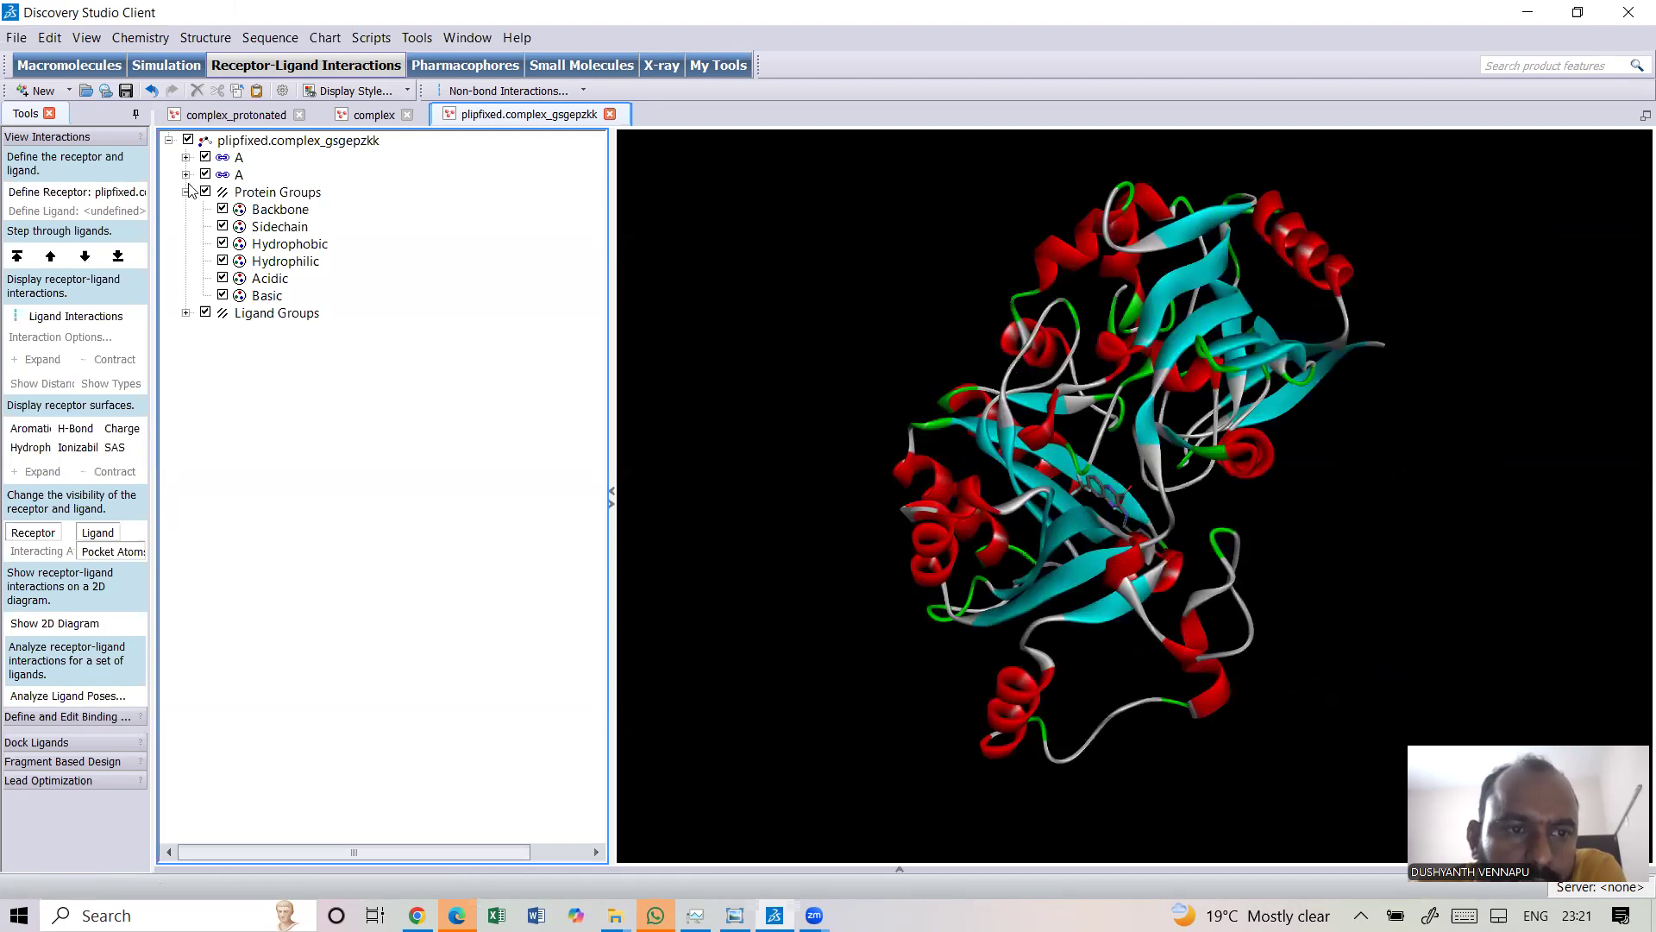
# Define the Ligand Groups of plipfixed.complex_gsgepzkk as the ligand and display the ligand interactions
pyautogui.click(283, 316)
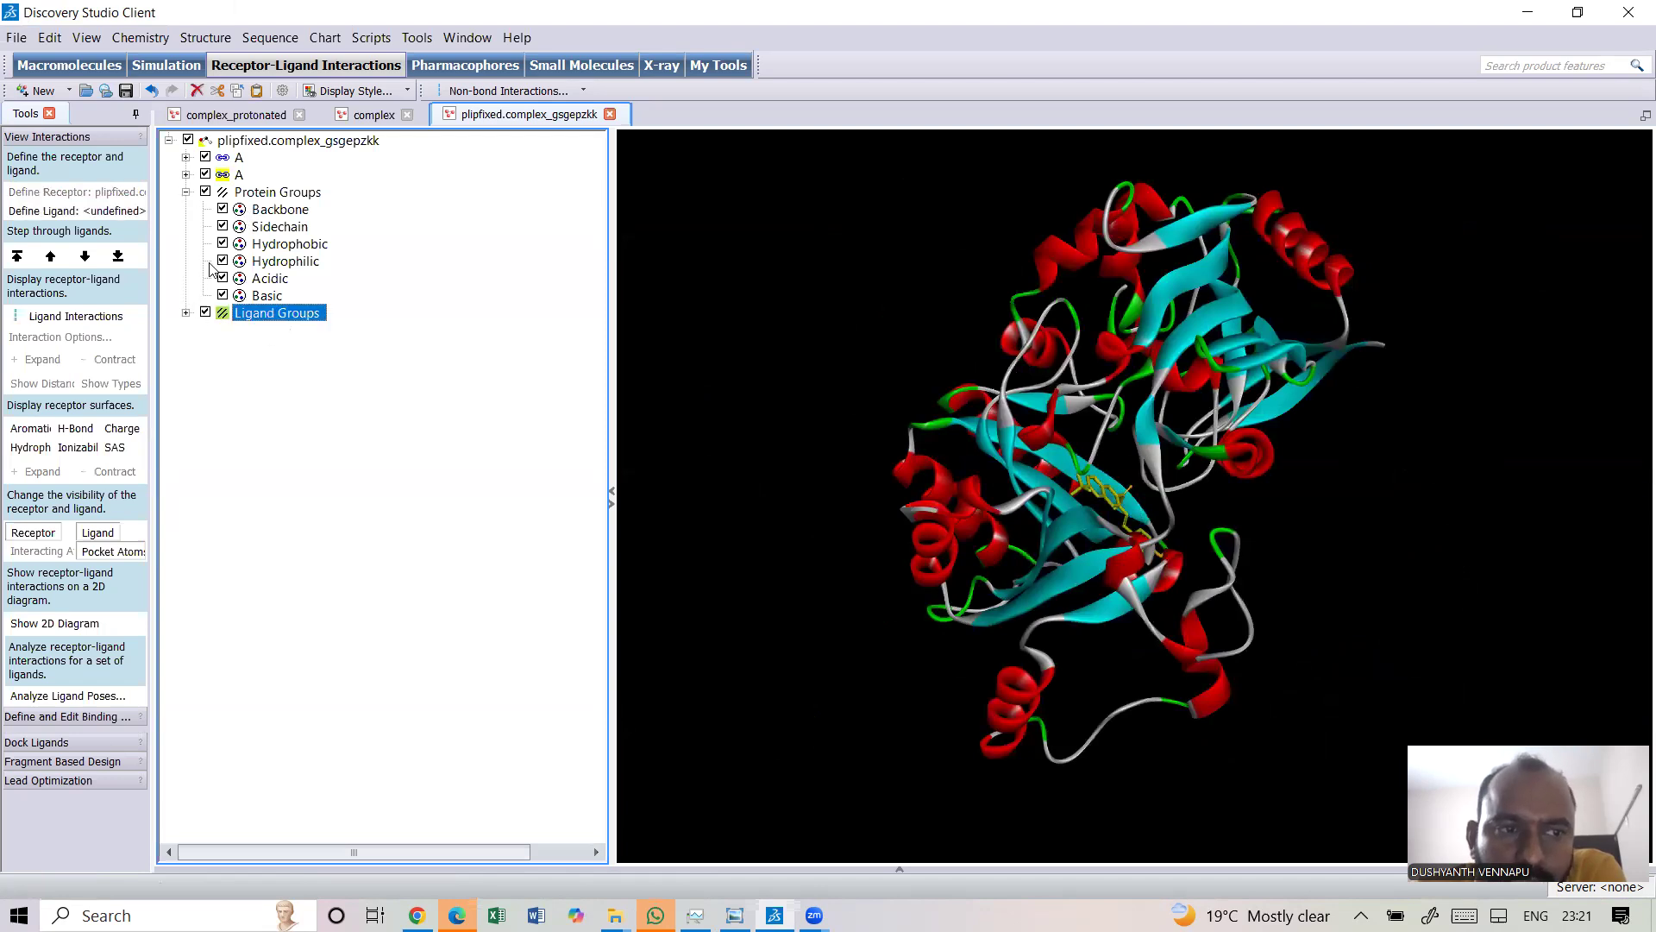
pyautogui.click(123, 215)
pyautogui.click(76, 315)
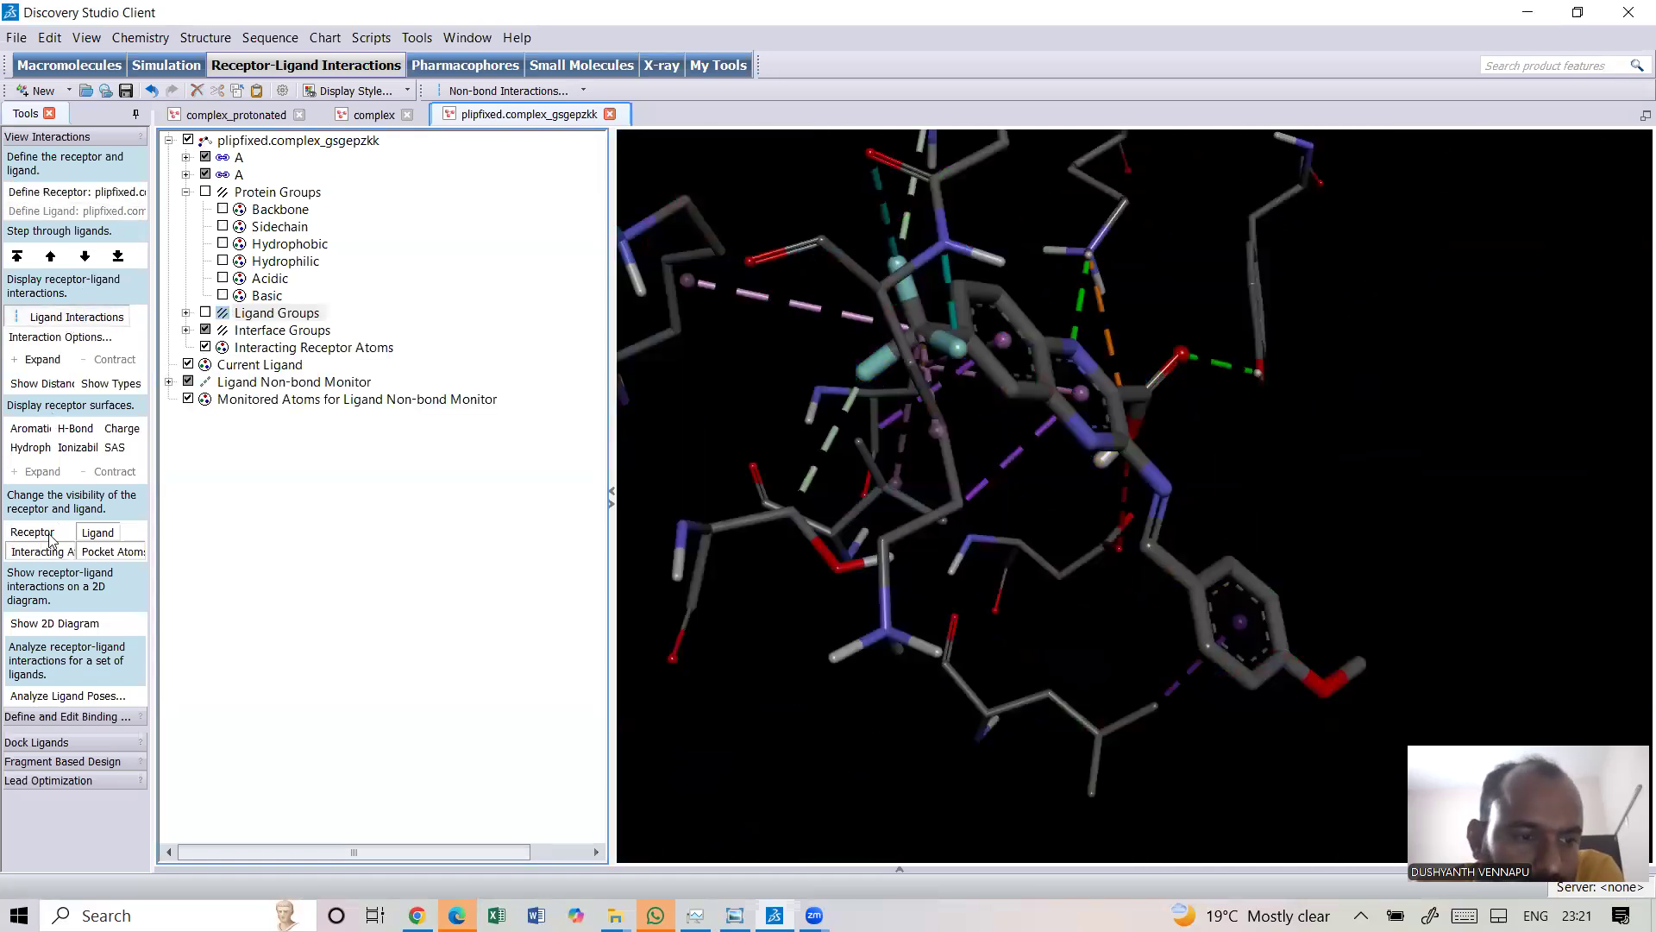
# Show the ligand interactions as a 2D diagram and reveal the data table for the complex
pyautogui.click(61, 622)
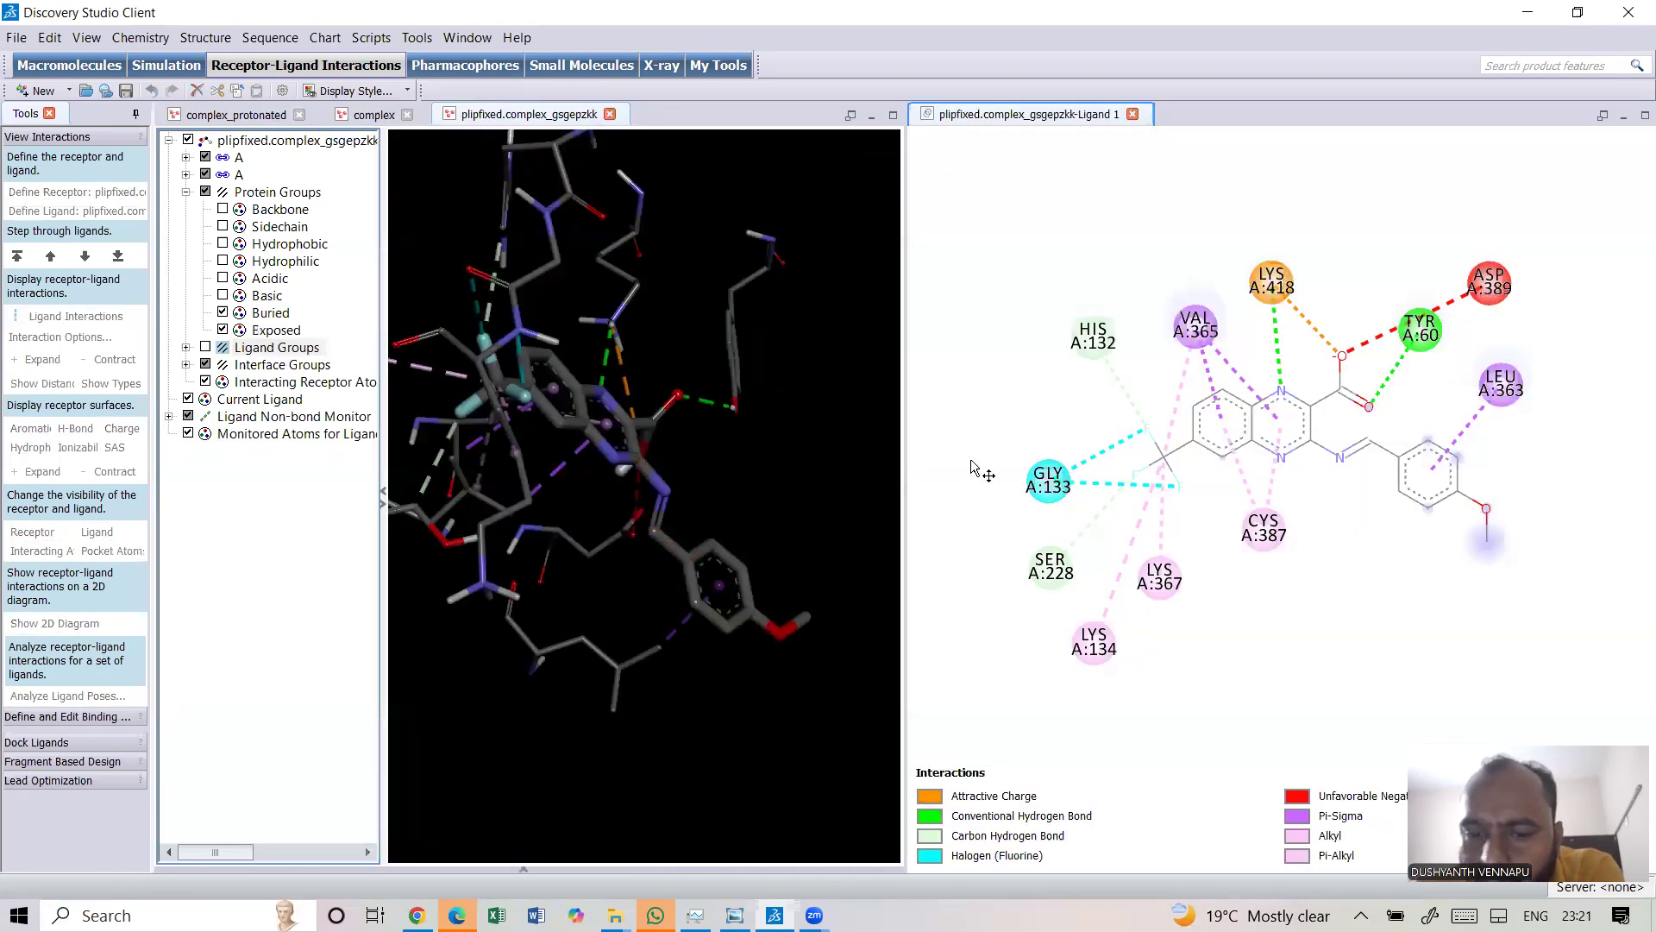
pyautogui.click(526, 870)
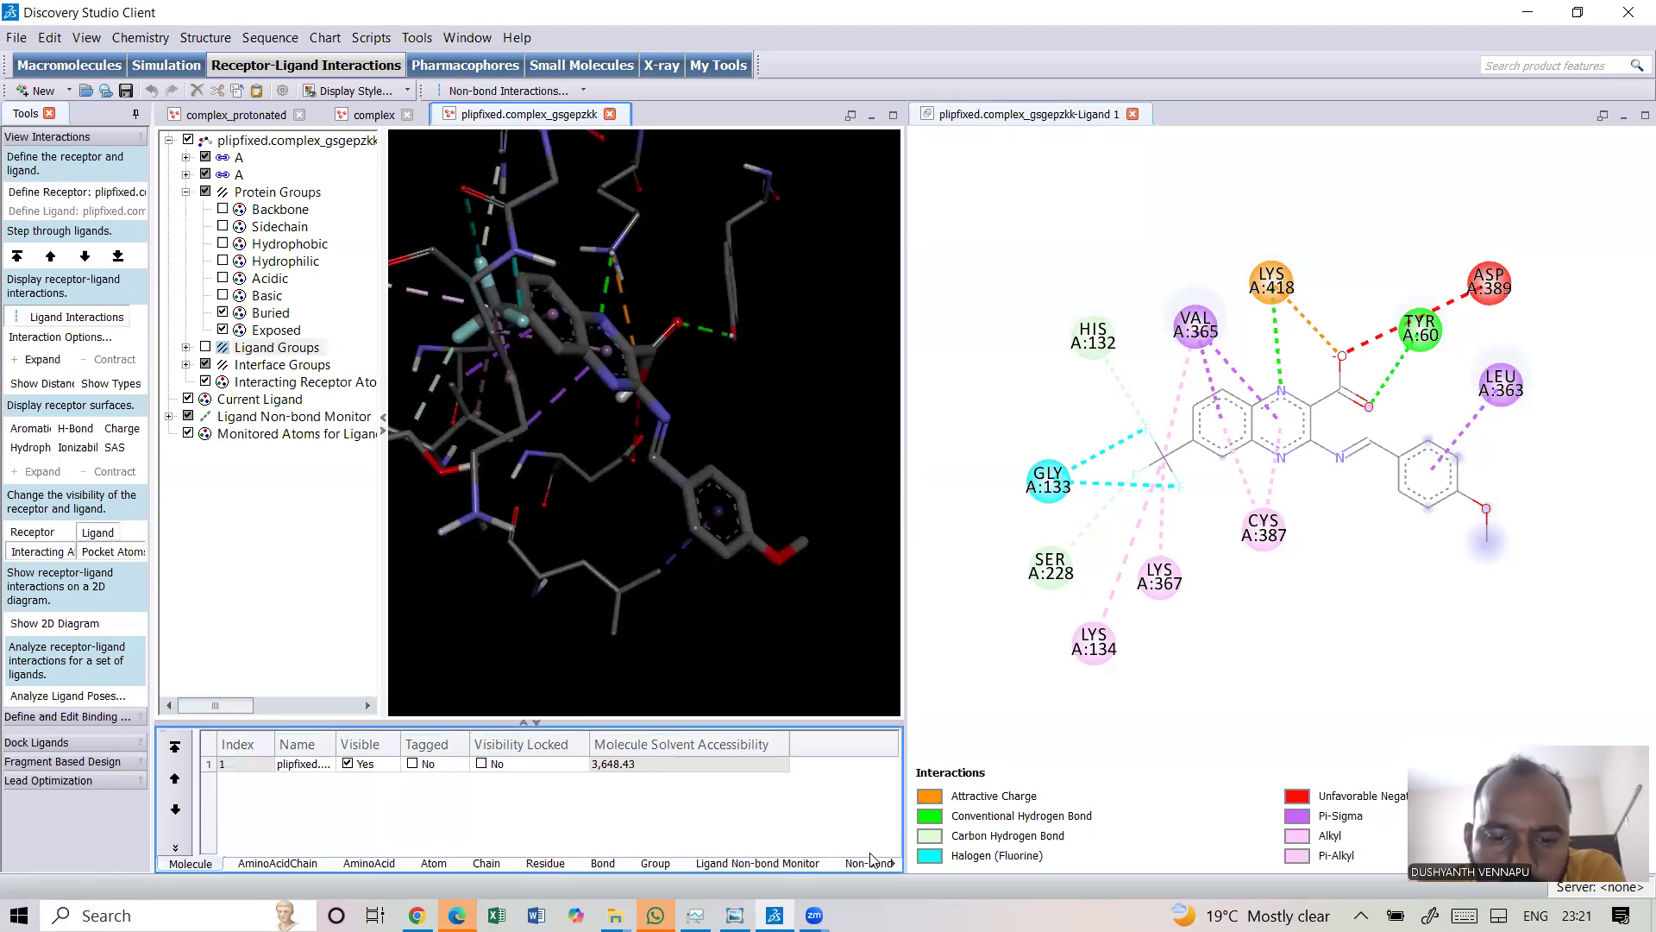
# Show the complex's Non-bond data table and widen its pane against the 2D diagram to expose more interaction columns
pyautogui.click(788, 862)
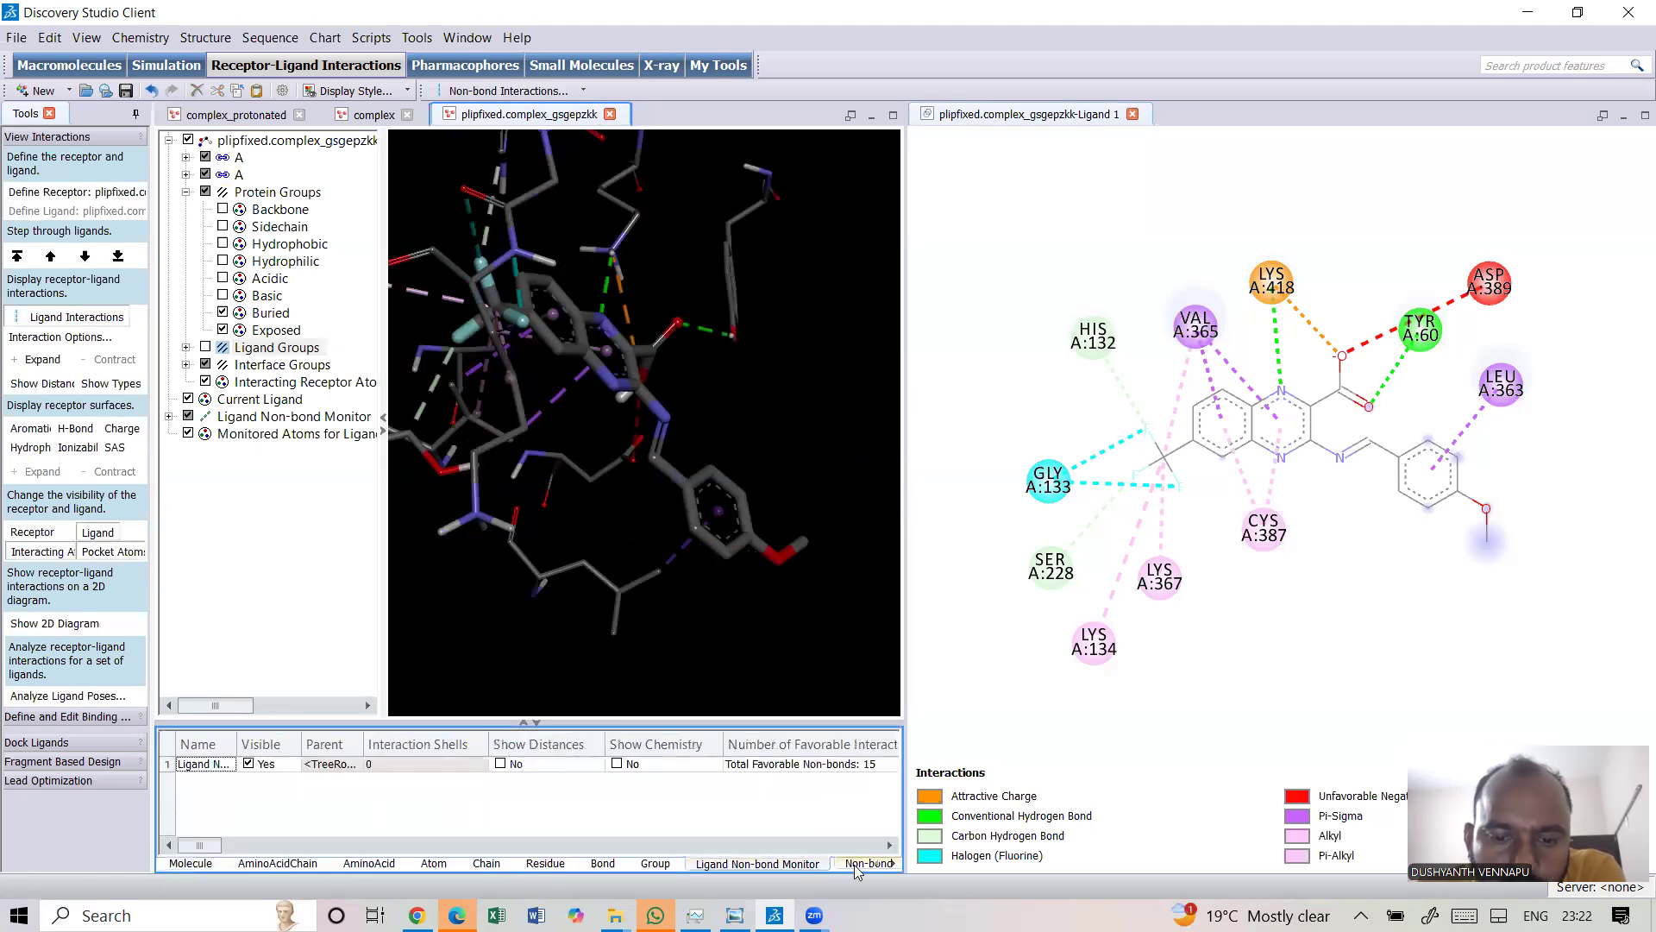
pyautogui.click(860, 863)
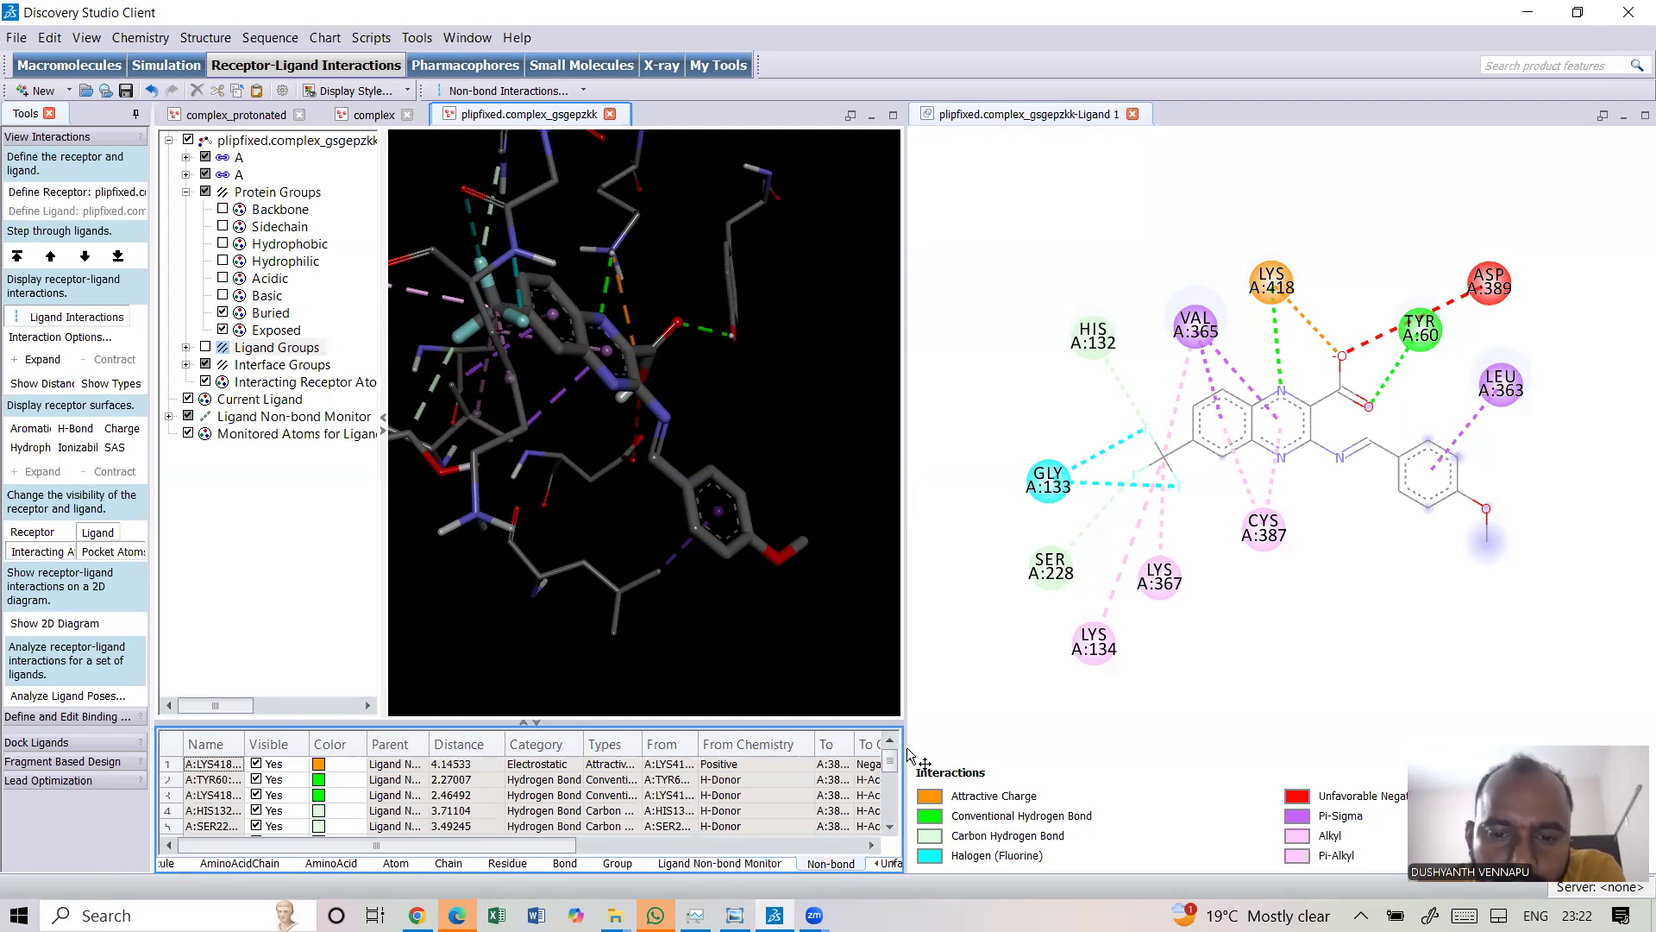
pyautogui.moveTo(903, 747); pyautogui.dragTo(1204, 729)
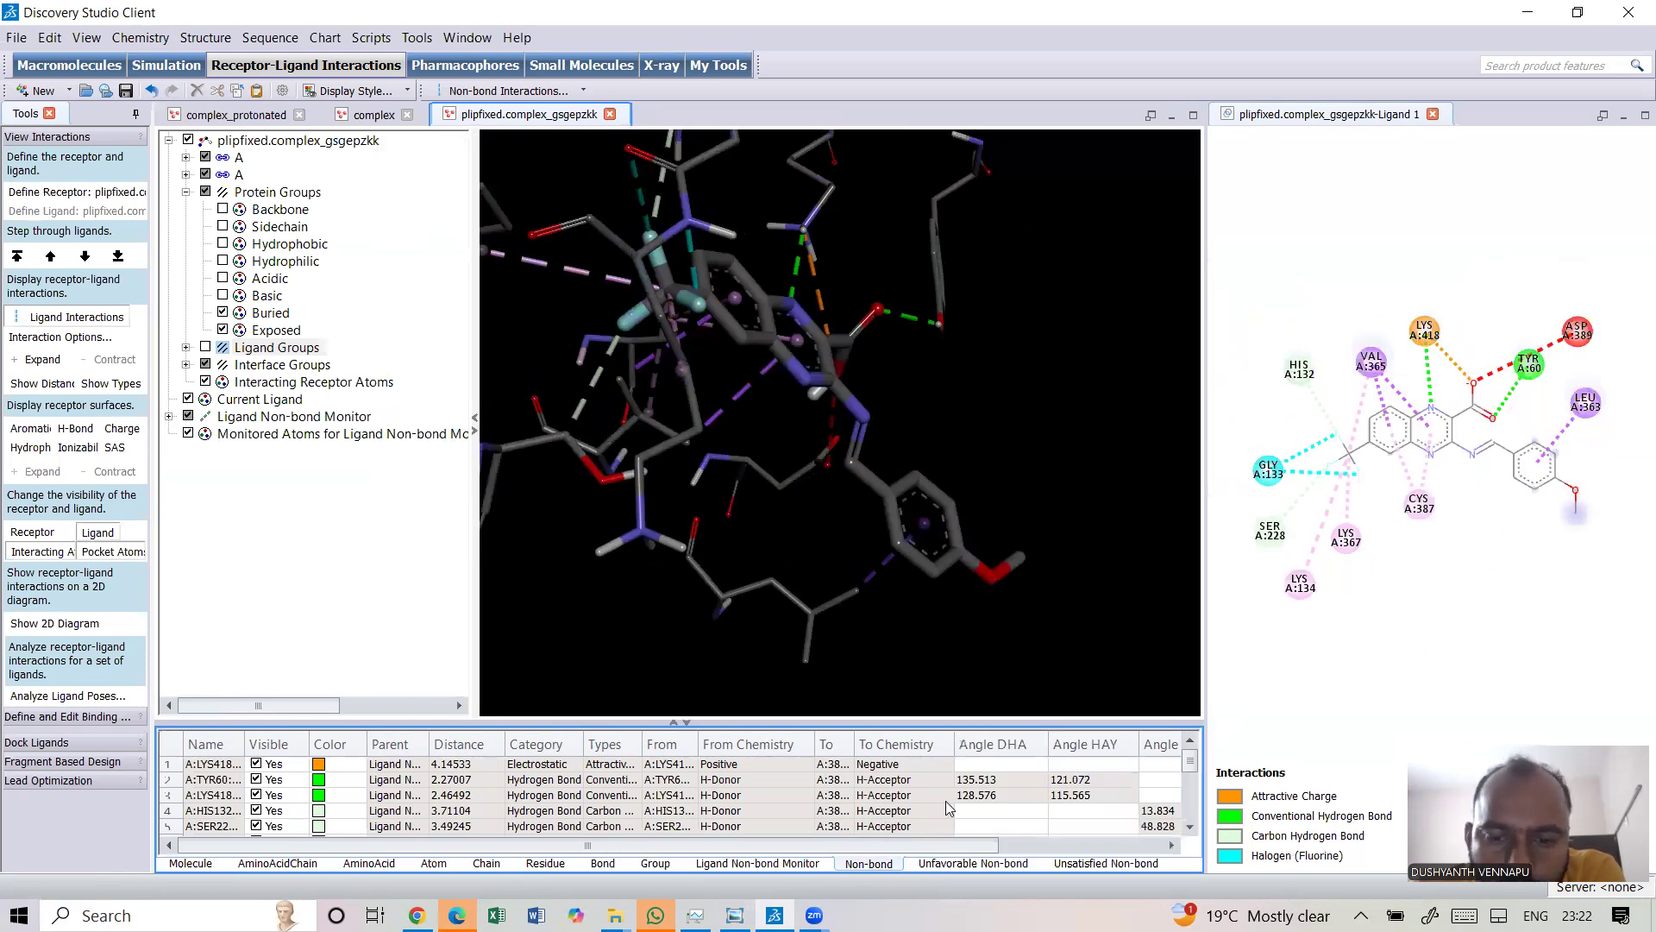
pyautogui.click(1035, 848)
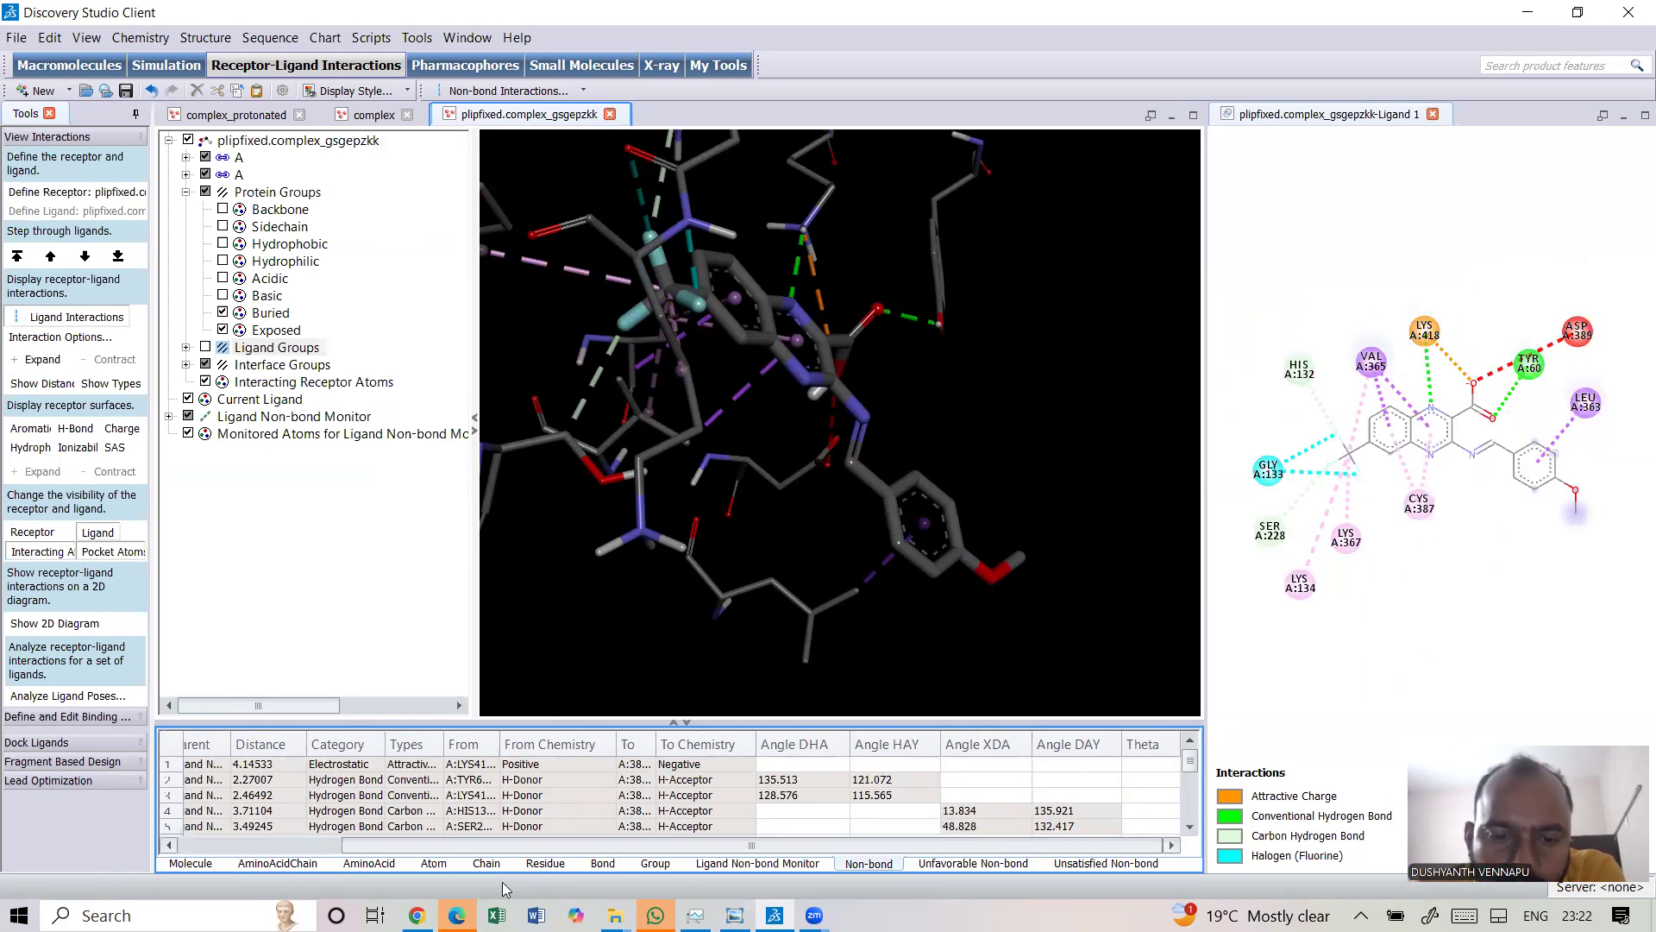
pyautogui.click(303, 849)
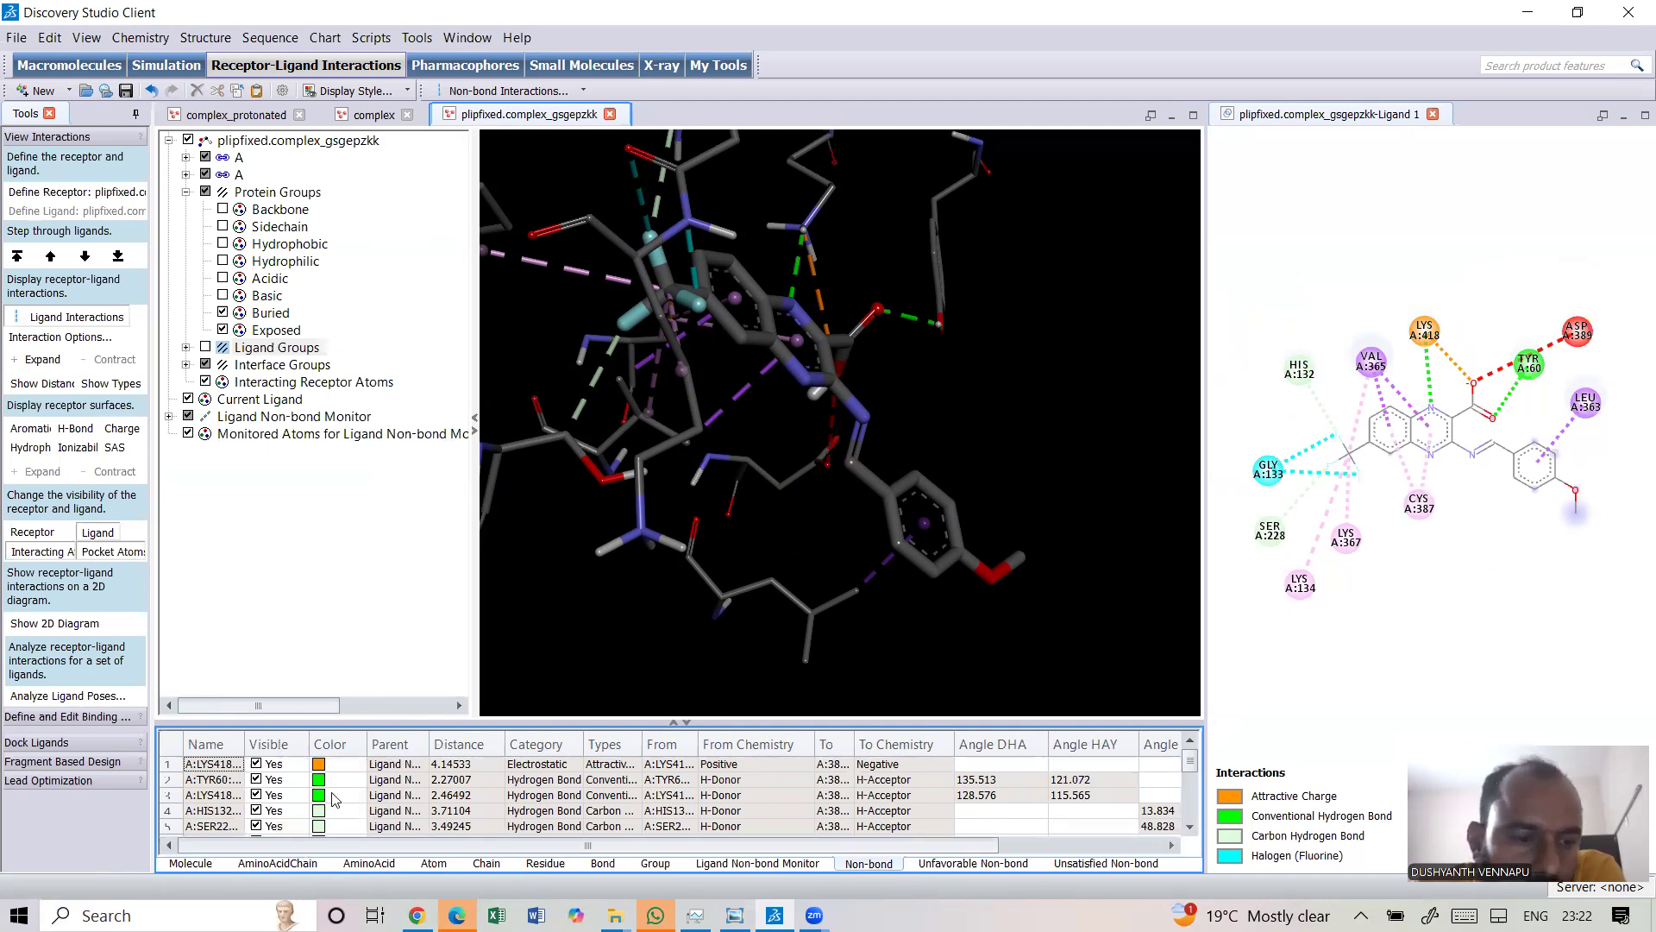
# Widen the Name, Parent and Category columns of the Non-bond table to fit their full entries, and look through the interaction rows
pyautogui.moveTo(245, 743); pyautogui.dragTo(466, 747)
pyautogui.moveTo(652, 743); pyautogui.dragTo(756, 734)
pyautogui.moveTo(906, 734); pyautogui.dragTo(983, 731)
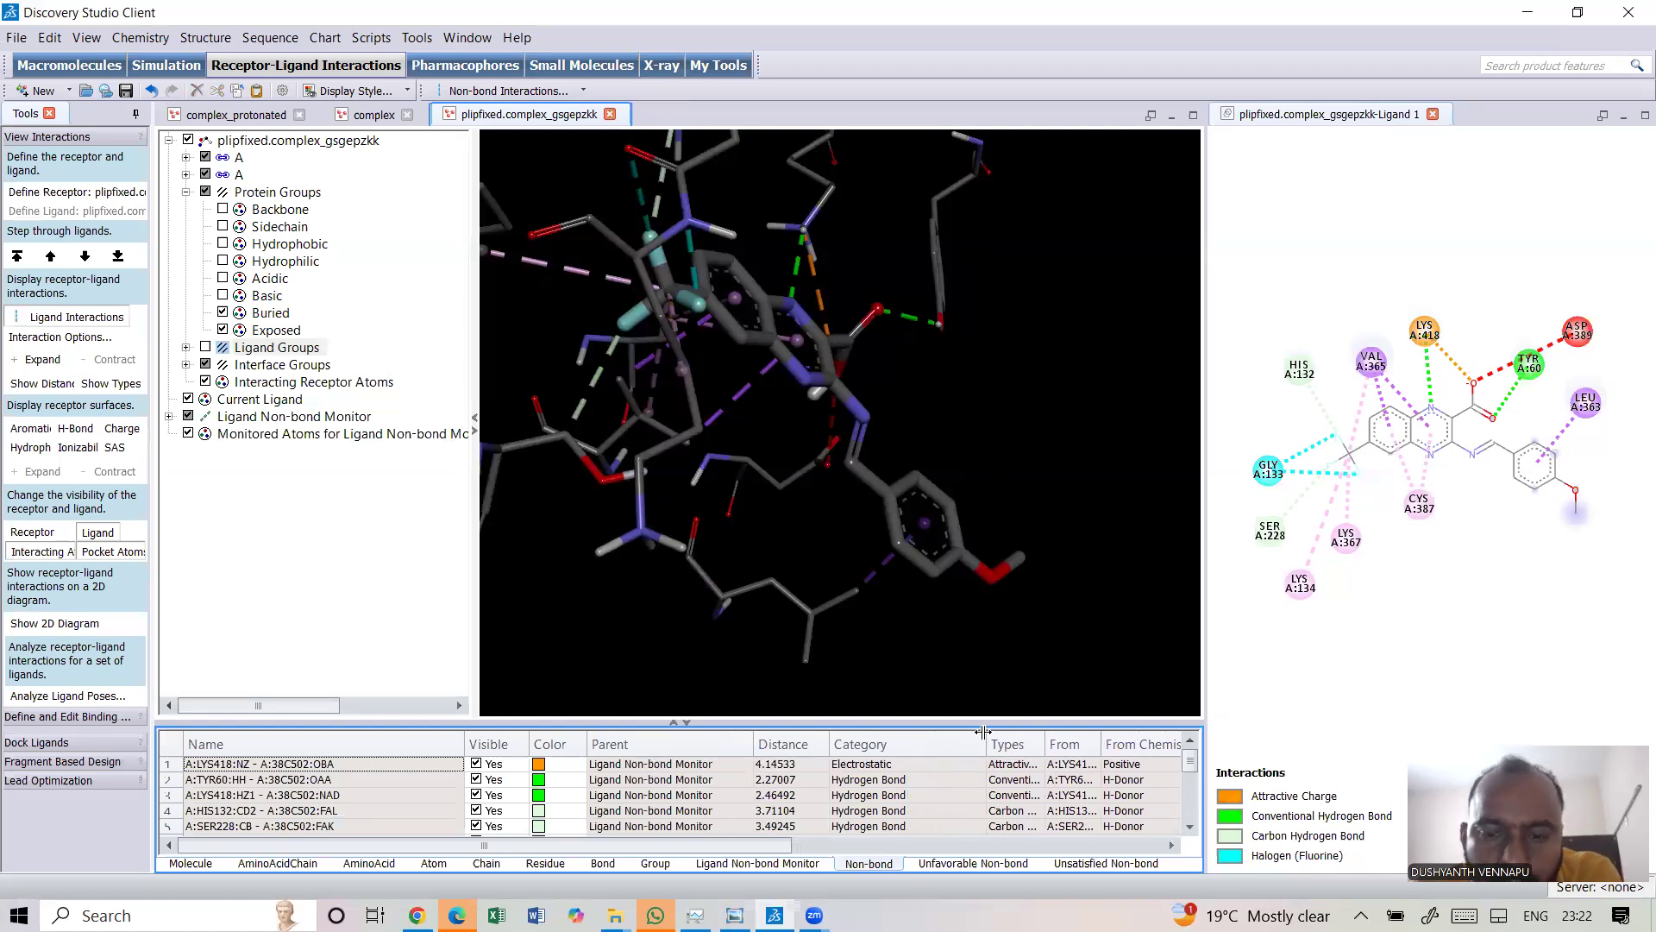
pyautogui.click(1190, 802)
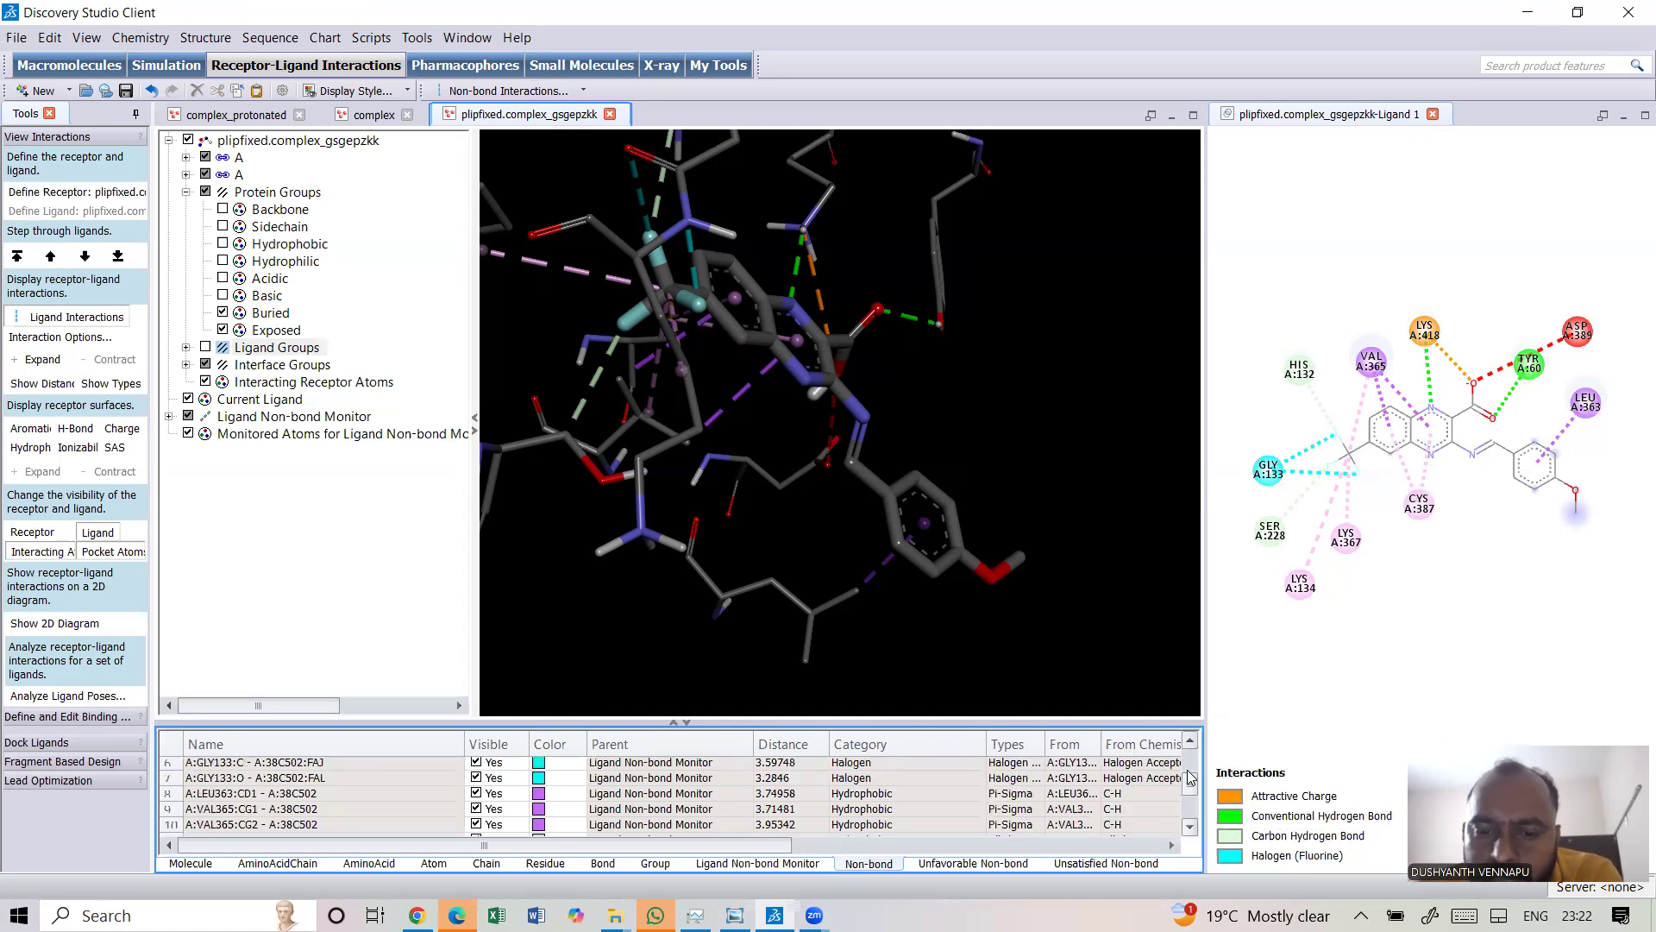
pyautogui.click(1192, 769)
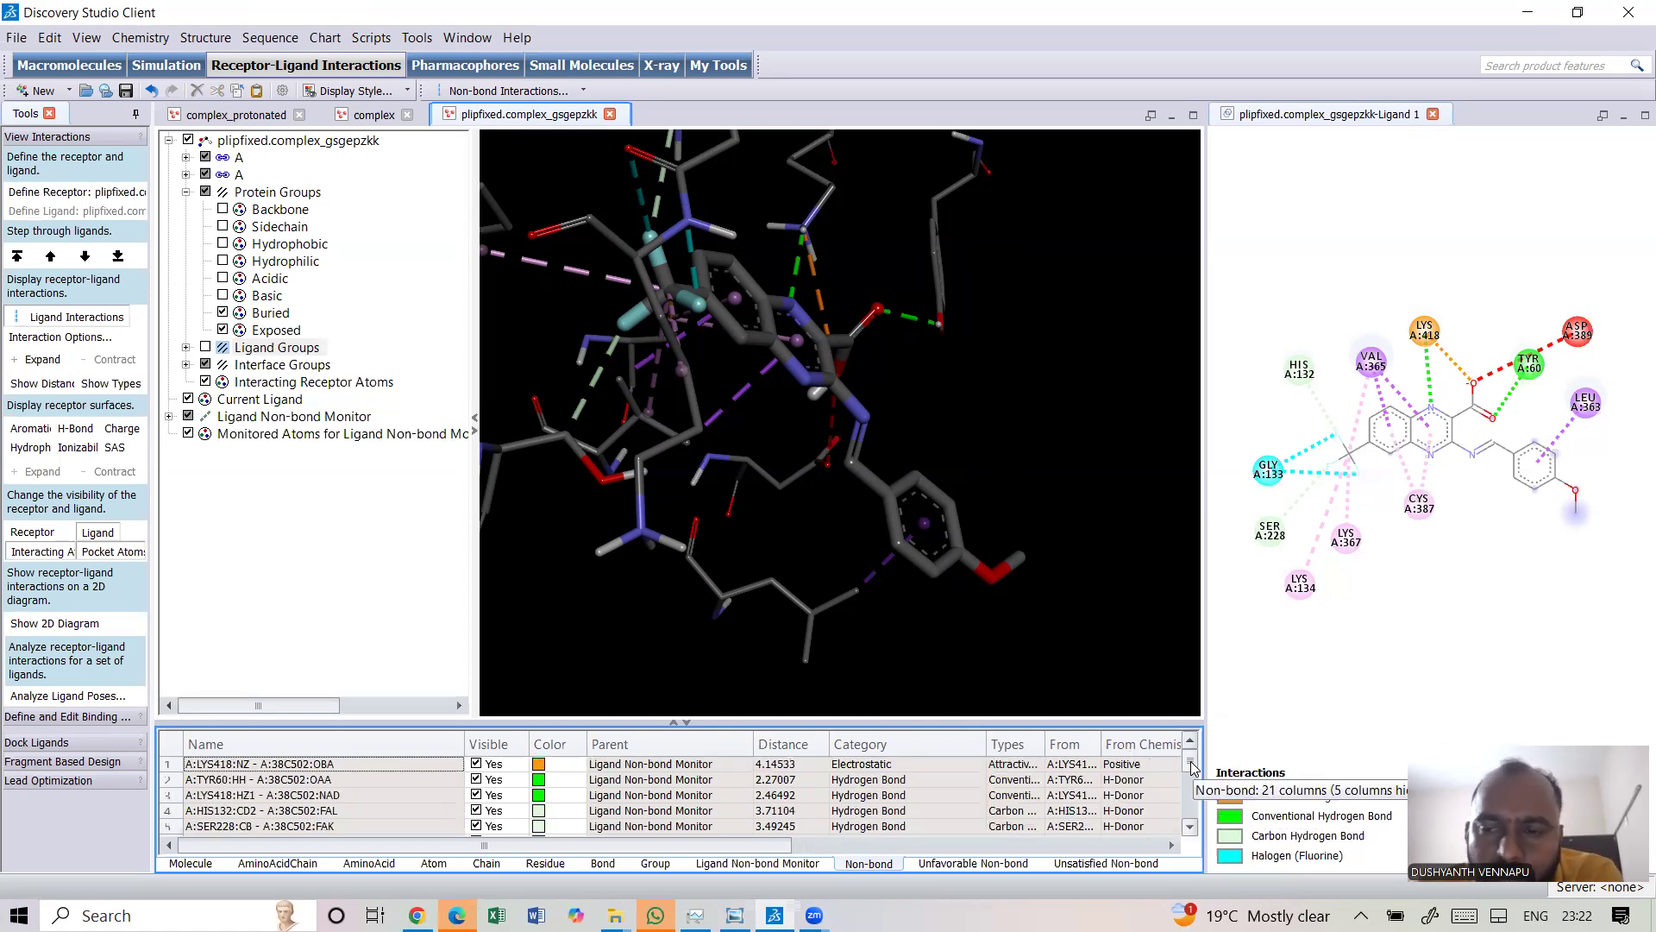